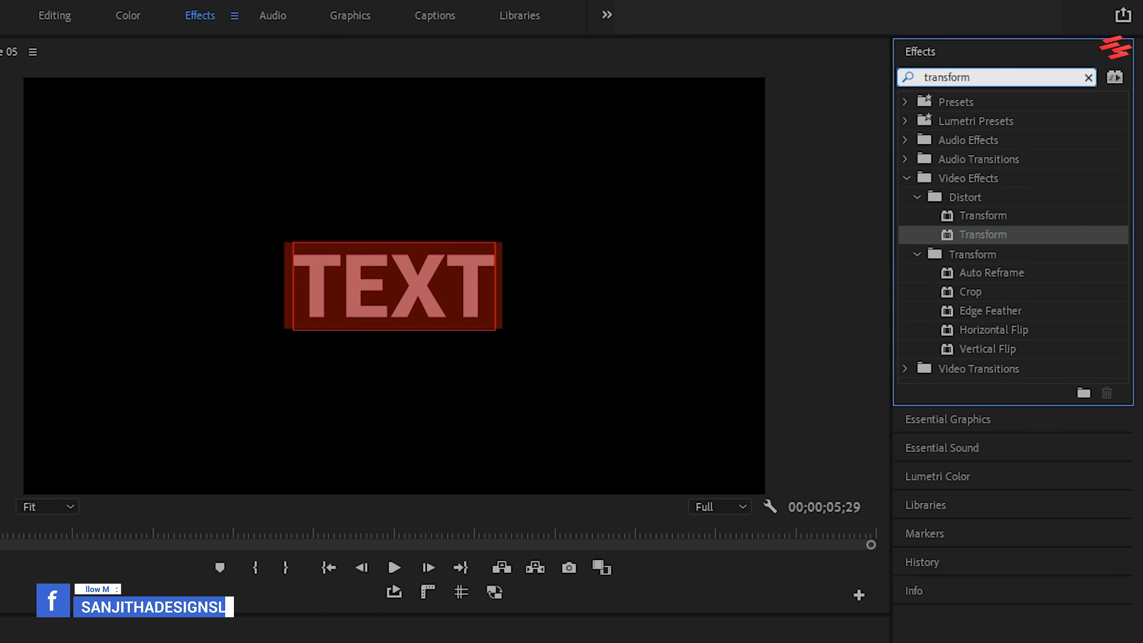
Apply the Distort Transform effect to the TEXT clip and turn off its uniform scale.
left_click_drag(983, 236, 525, 531)
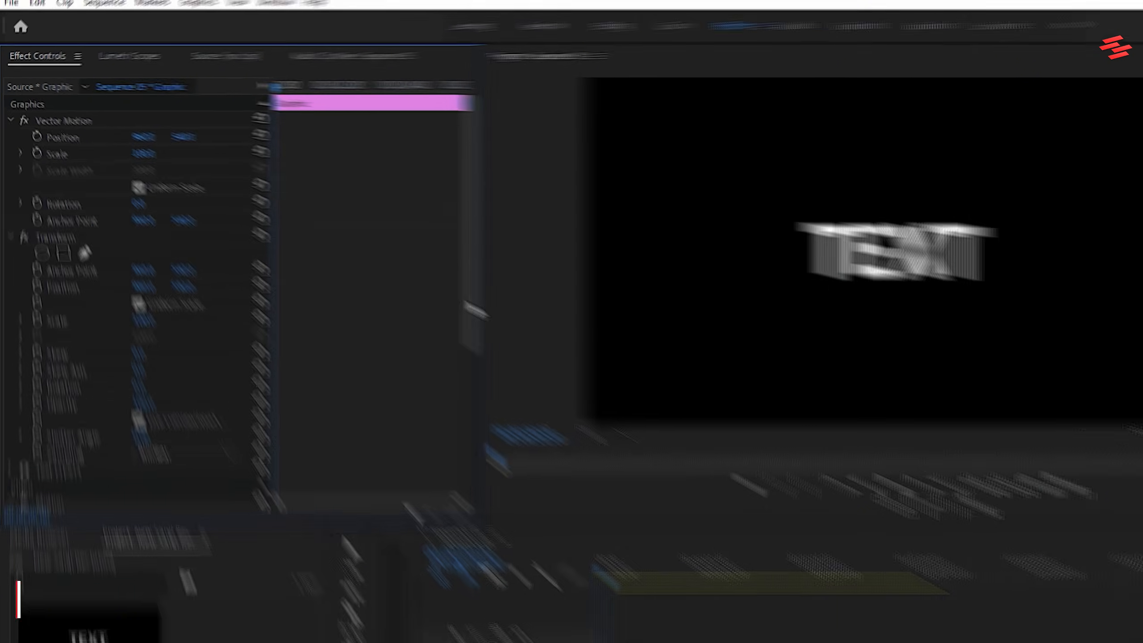
left_click_drag(354, 246, 354, 283)
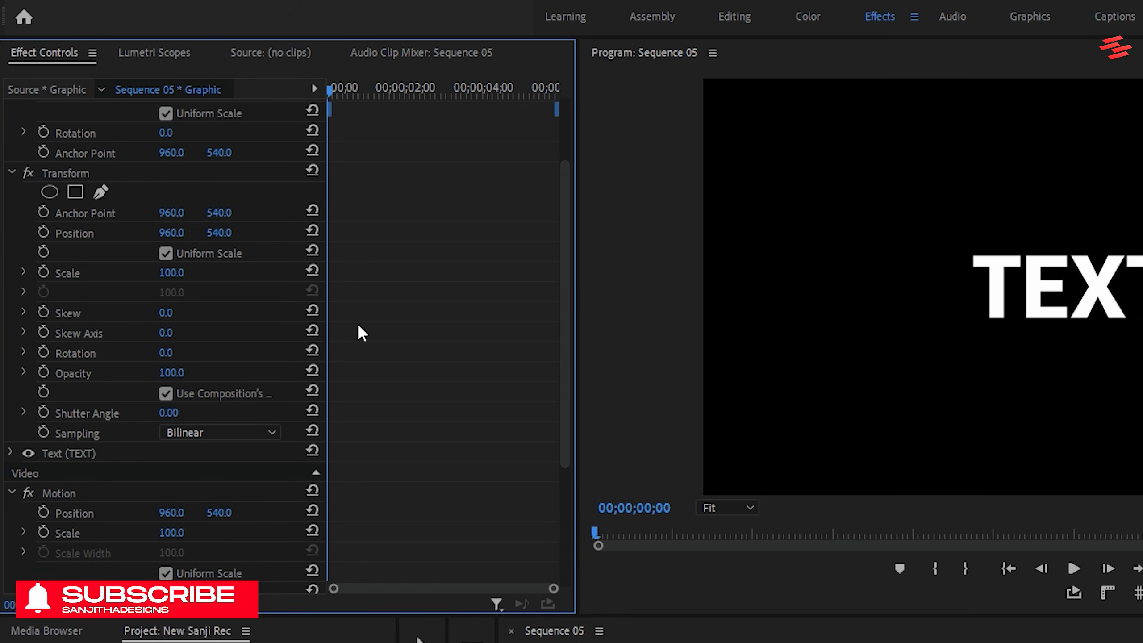
left_click(165, 253)
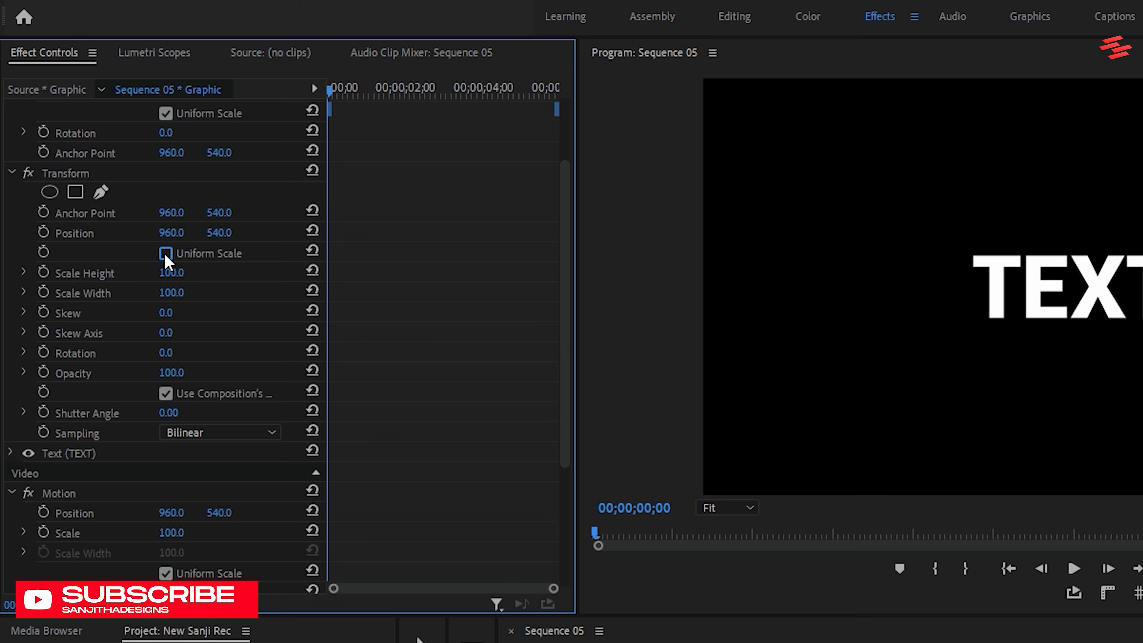
Animate the Transform effect's scale width, starting with a keyframe of 1 on the first frame.
left_click(43, 291)
left_click(167, 293)
type("1")
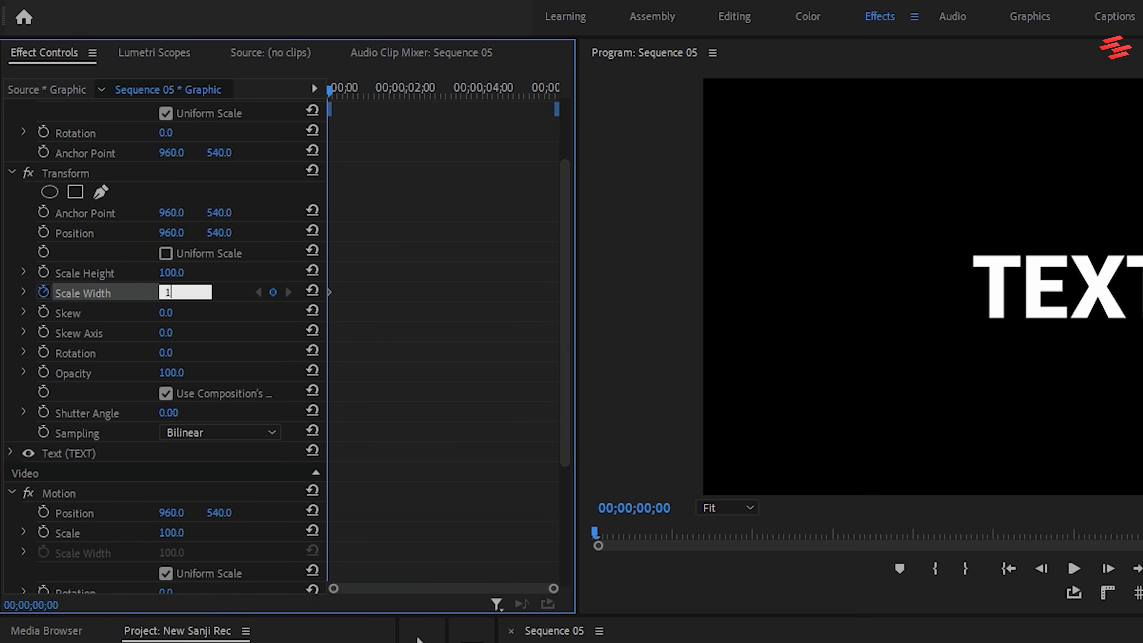
key("Return")
Add a scale width keyframe of 125 at 00;00;00;03.
key("Right")
key("Right")
key("Right")
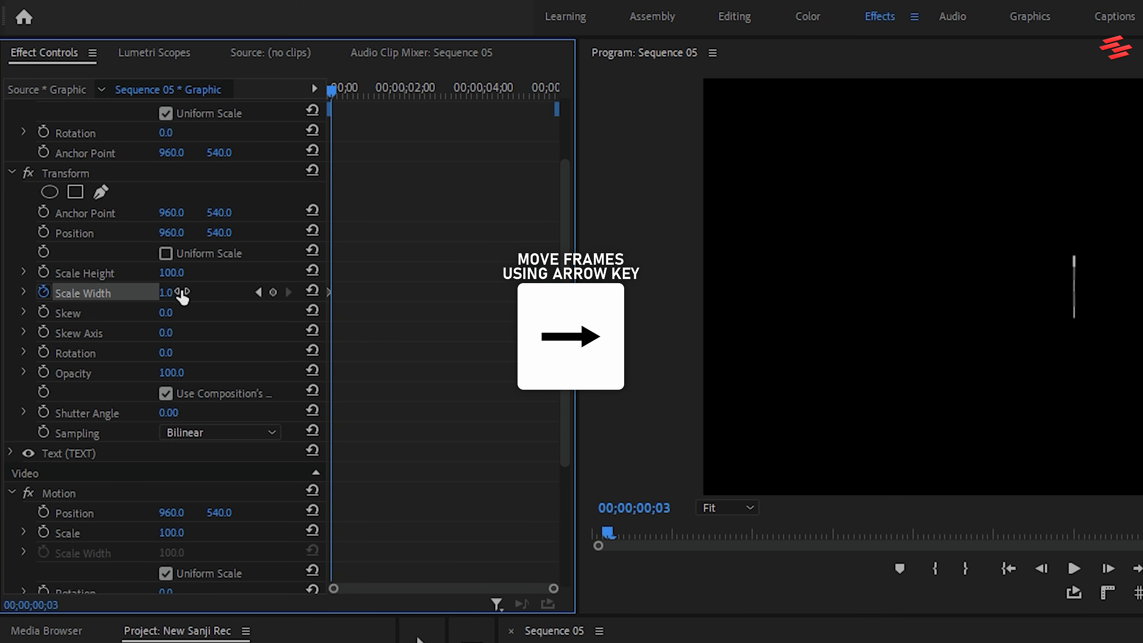
left_click(182, 291)
type("125")
key("Return")
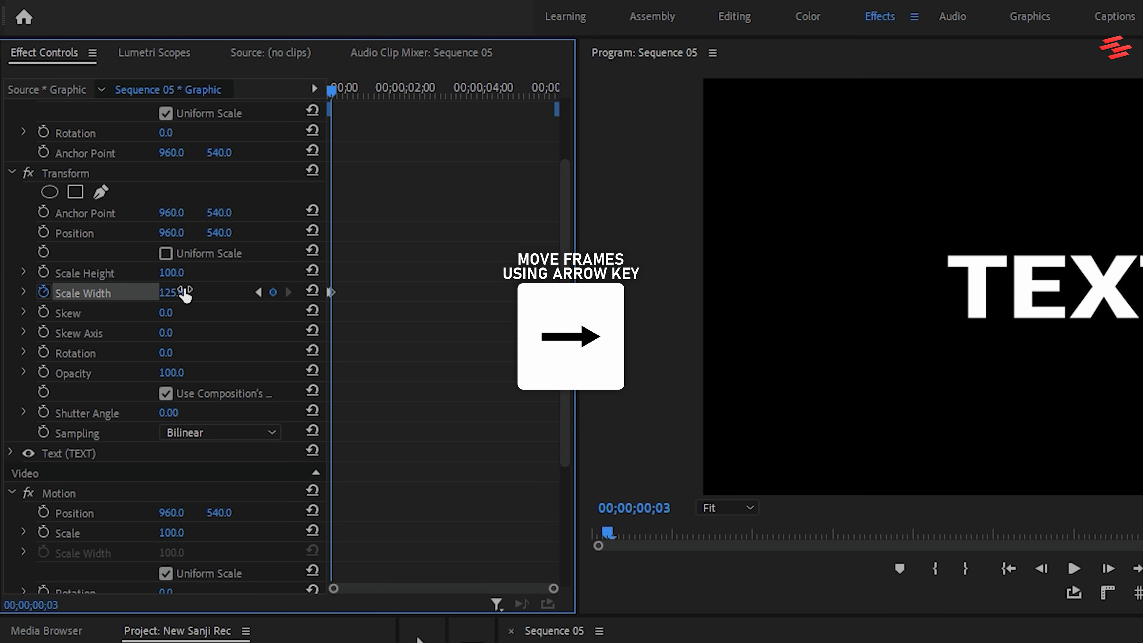
Add a scale width keyframe of 100 at 00;00;00;06.
key("Right")
key("Right")
key("Right")
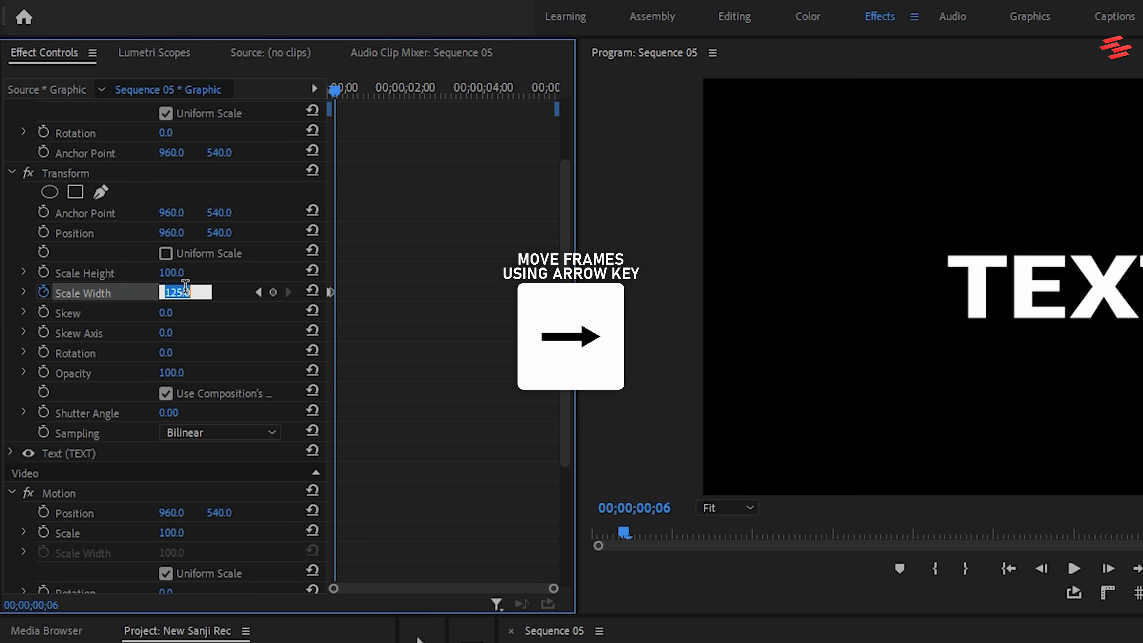
type("100")
key("Return")
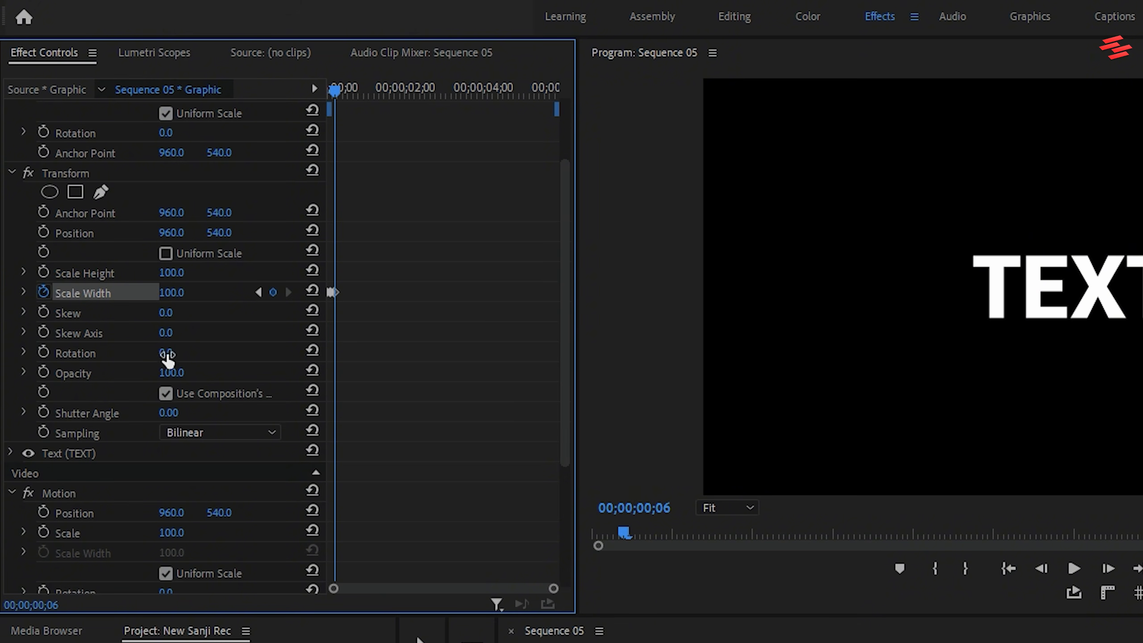
Set the Transform effect's shutter angle to 360 and play the text animation from the sequence start.
left_click(166, 412)
type("36")
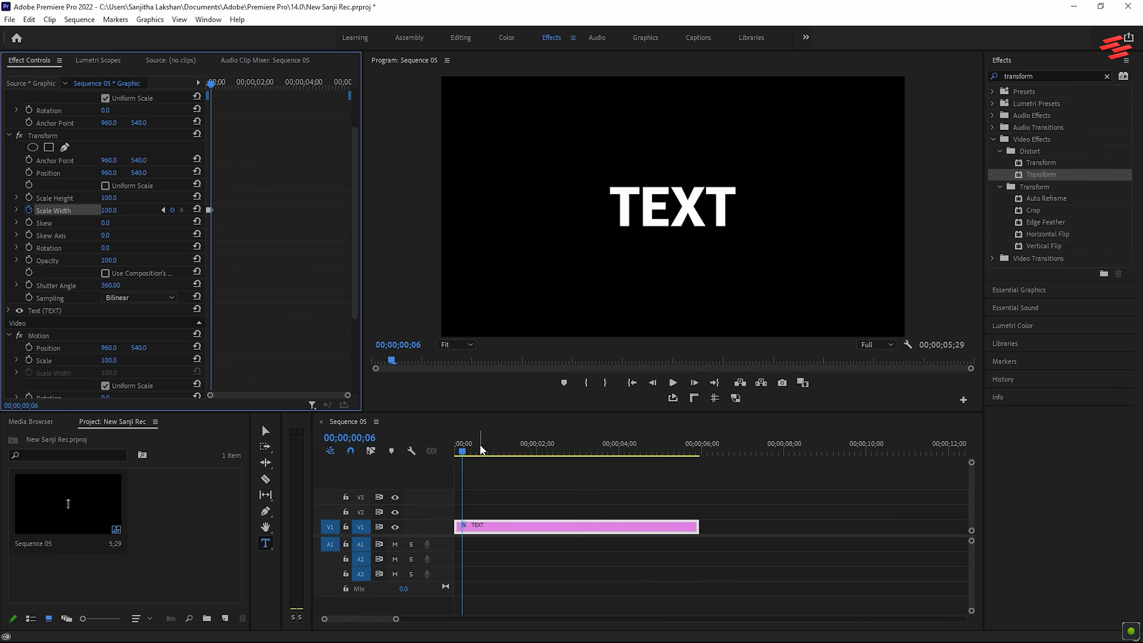
left_click_drag(480, 447, 428, 445)
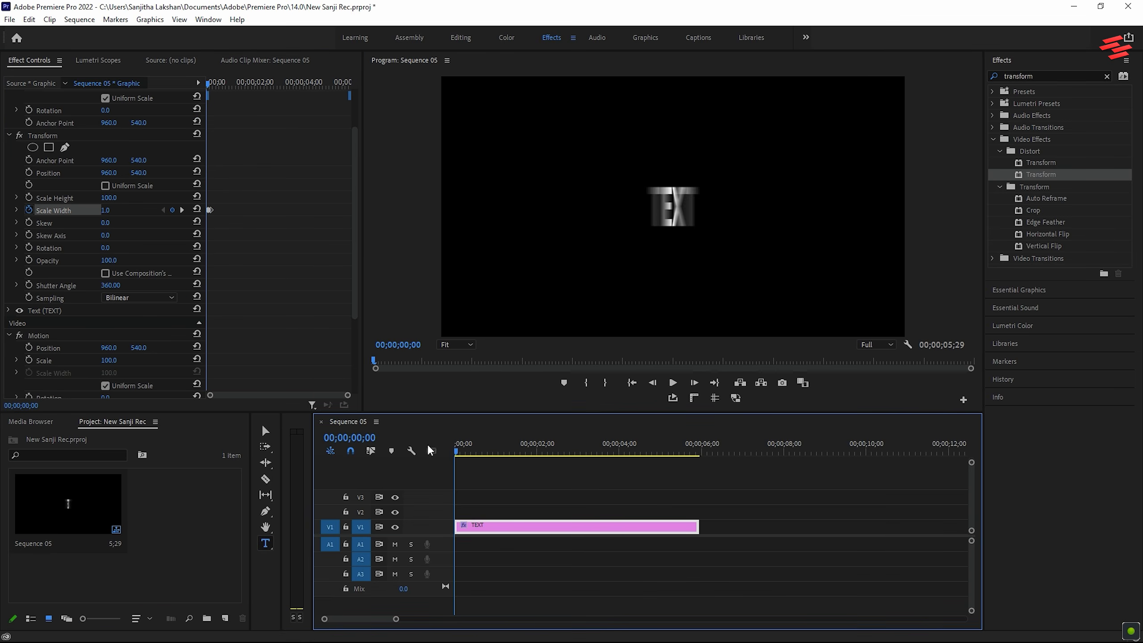
key("space")
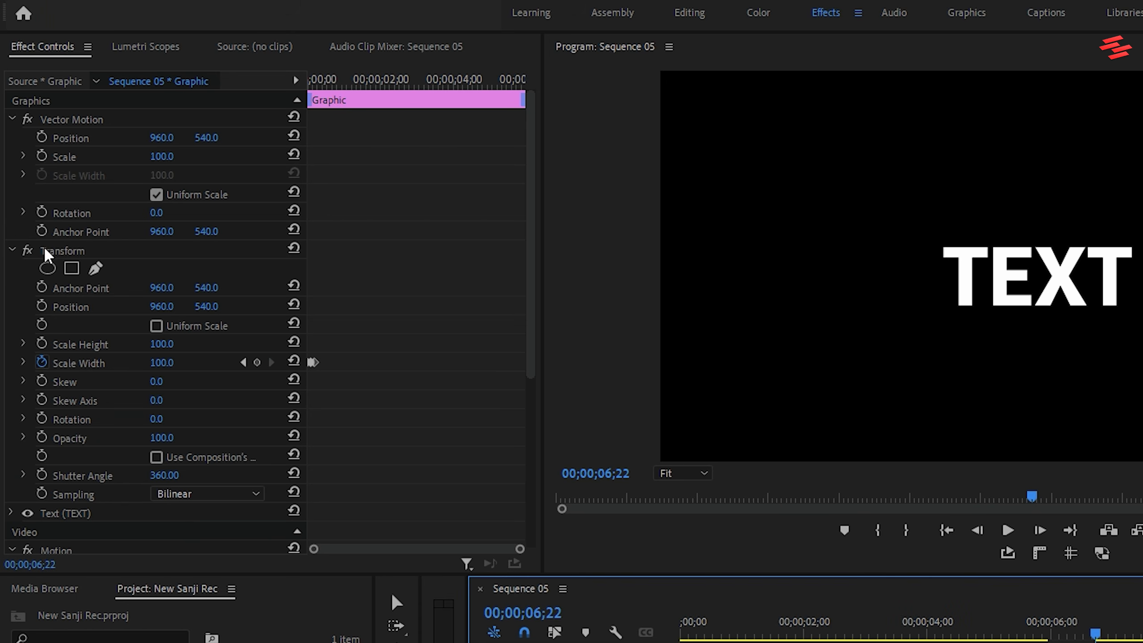
Copy the Transform effect from the TEXT clip onto the TEXT 2 clip and play back the result.
left_click(45, 250)
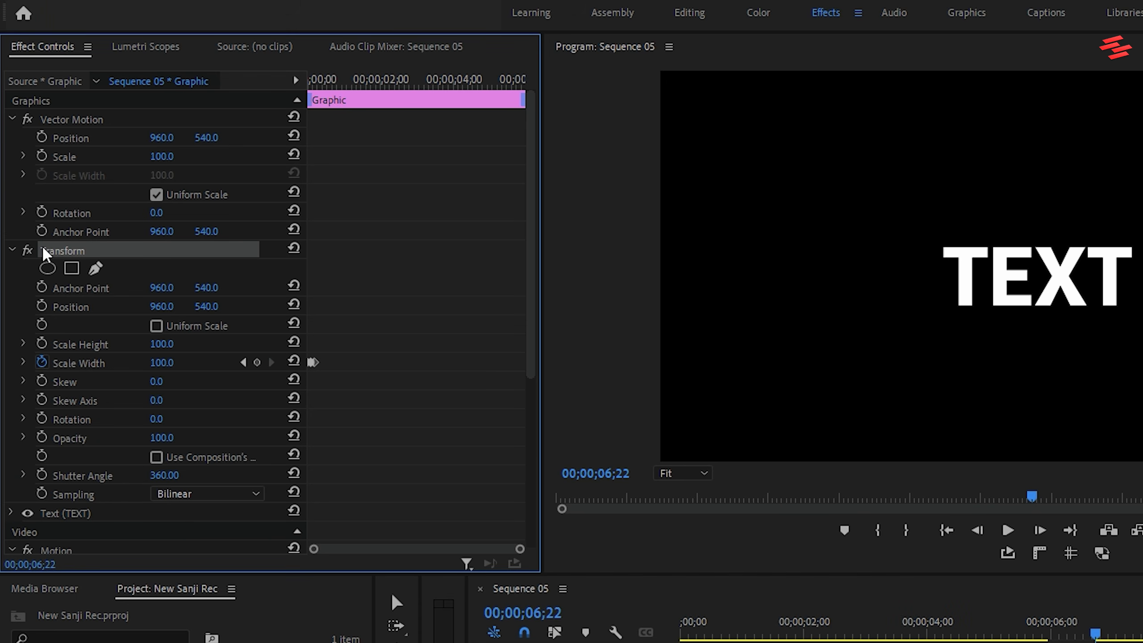
key("ctrl+c")
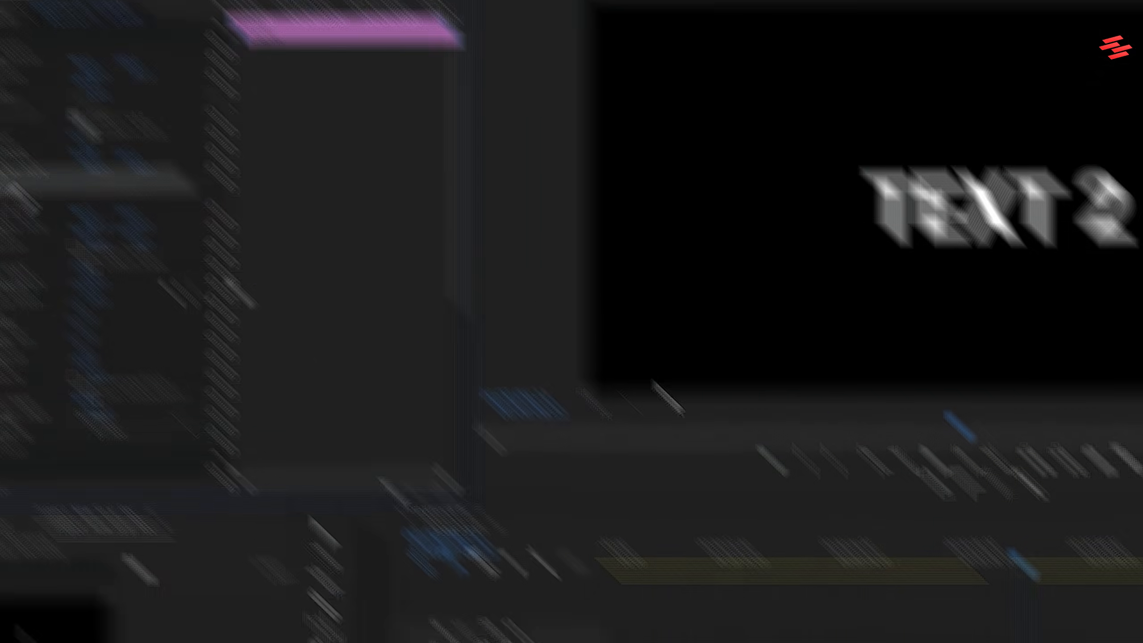
key("ctrl+v")
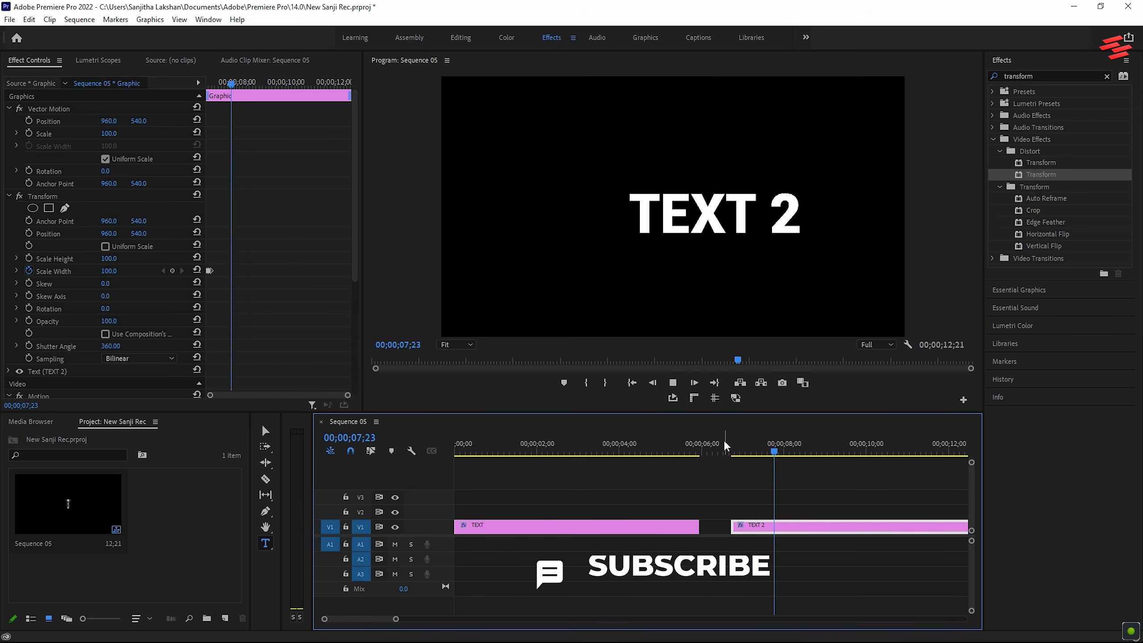
key("space")
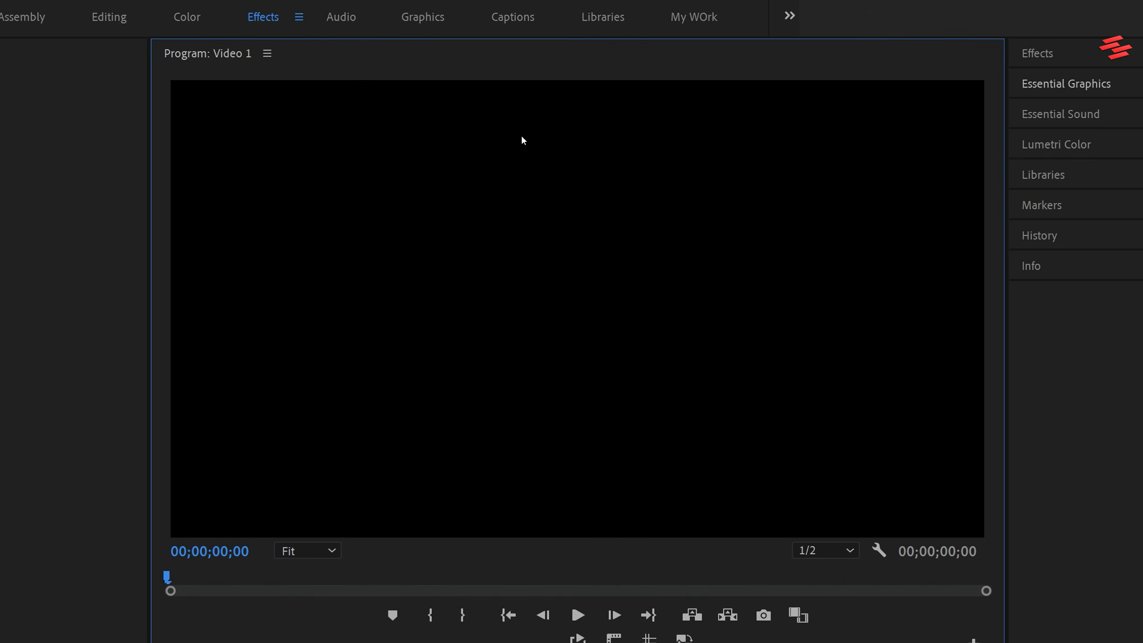
Create a text layer in the Video 1 sequence listing the years 2015 to 2025, one per line.
left_click(522, 141)
type("2")
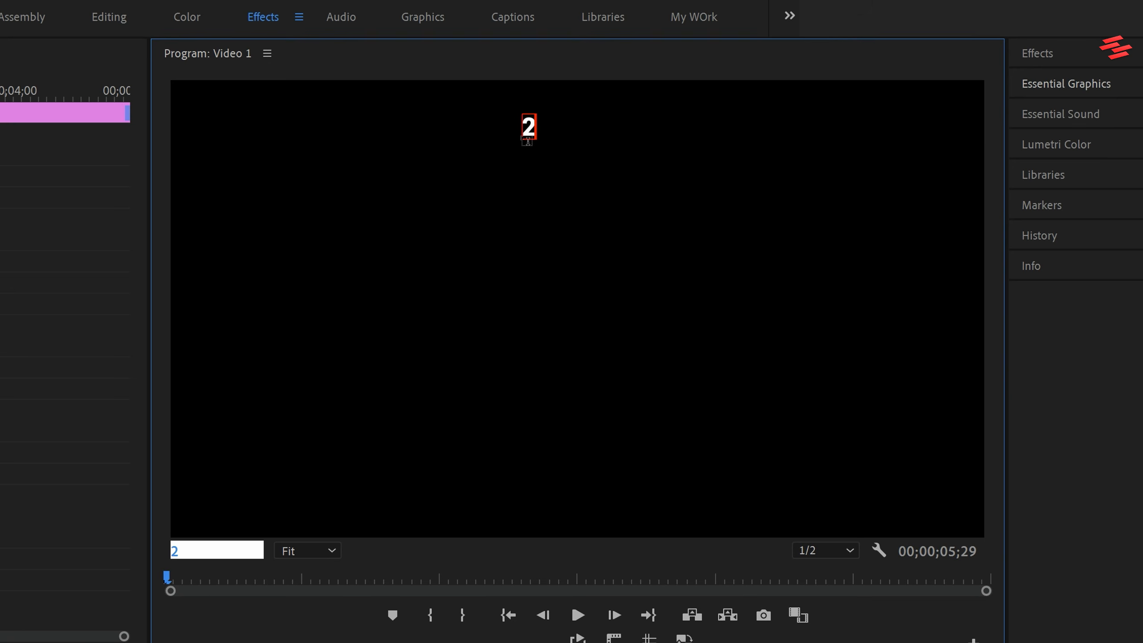
type("015")
key("Return")
type("2016")
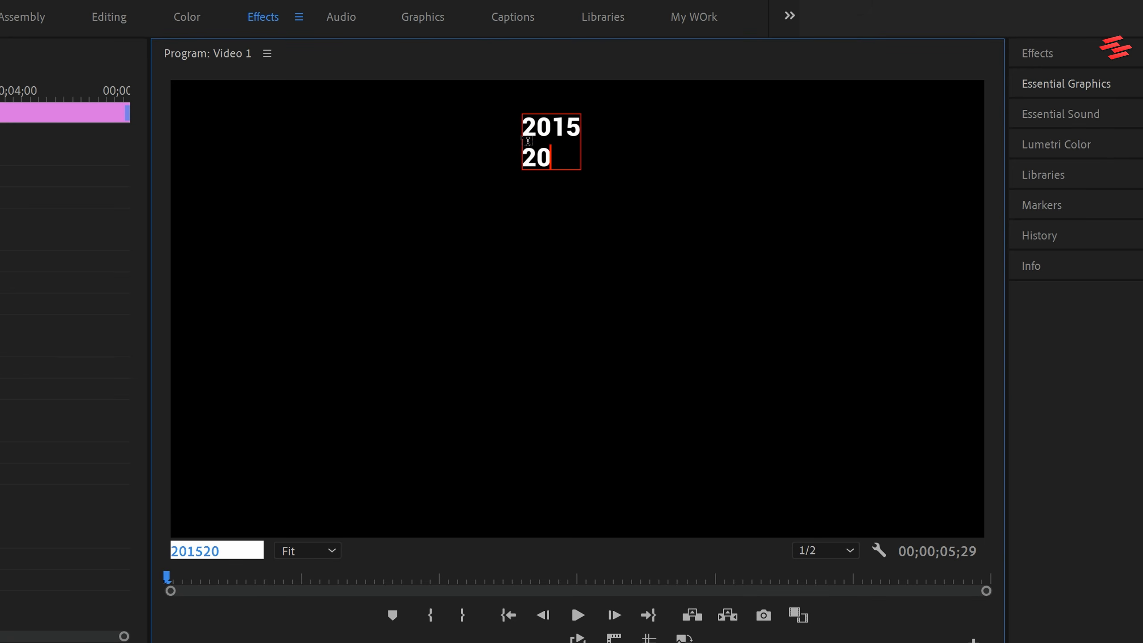
key("Return")
type("2017")
key("Return")
type("2018")
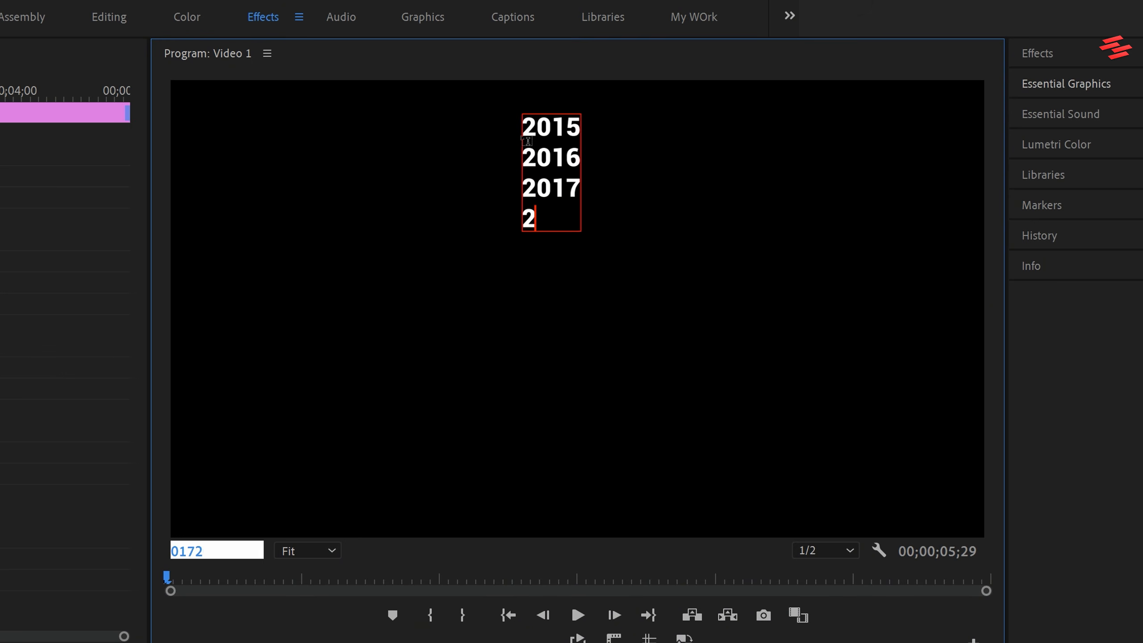
key("Return")
type("2019")
key("Return")
type("2020")
key("Return")
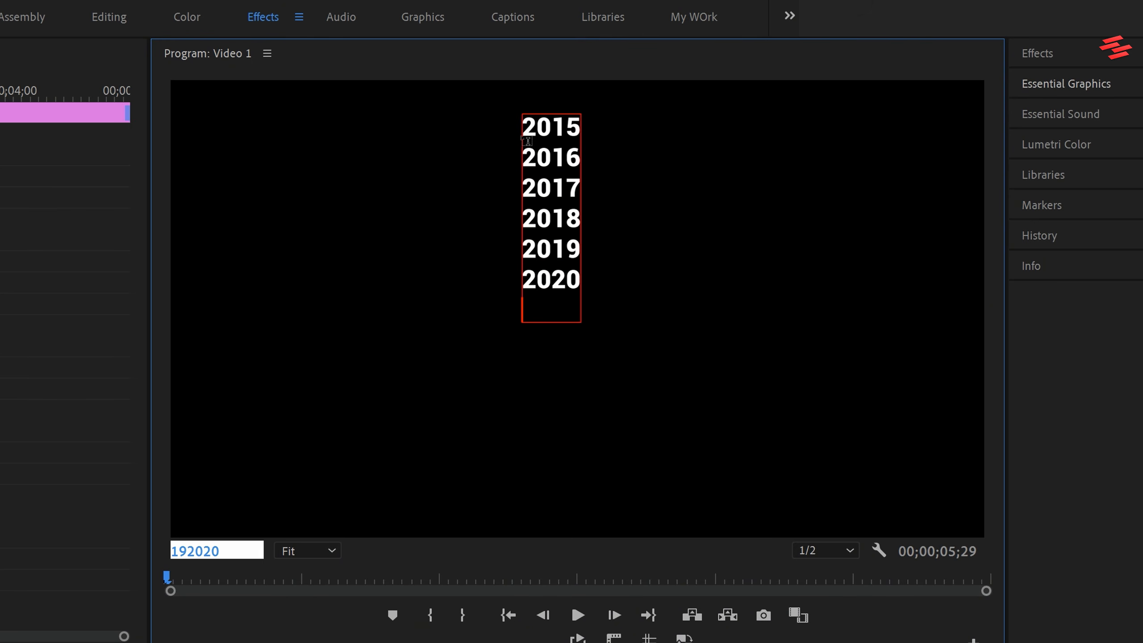
type("2021")
key("Return")
type("2022")
key("Return")
type("2023")
key("Return")
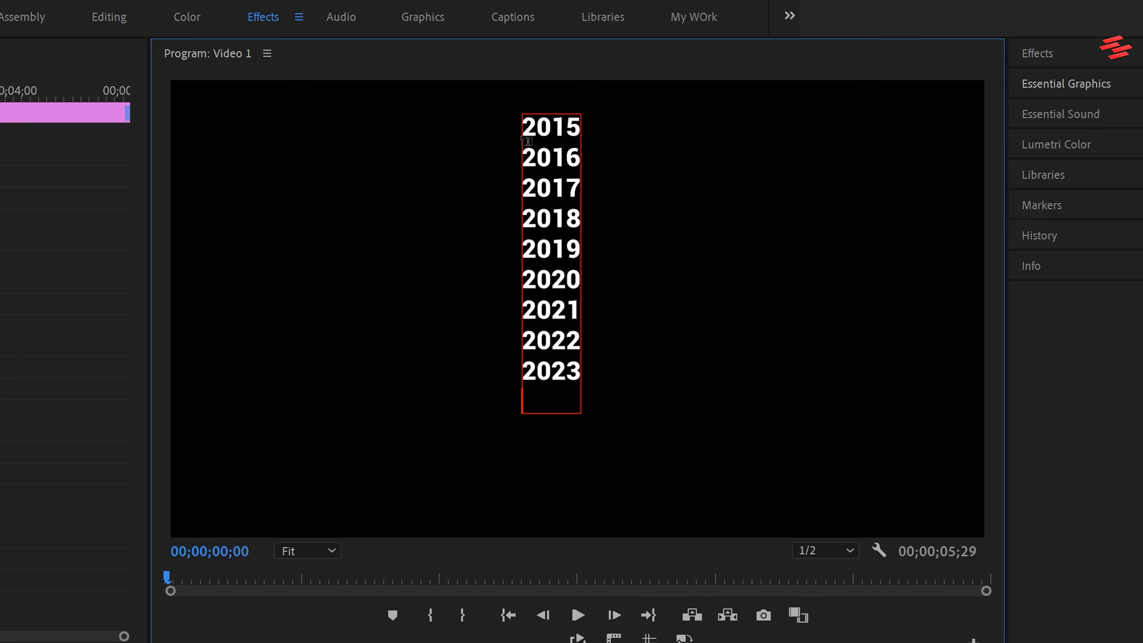
type("2024")
key("Return")
type("2025")
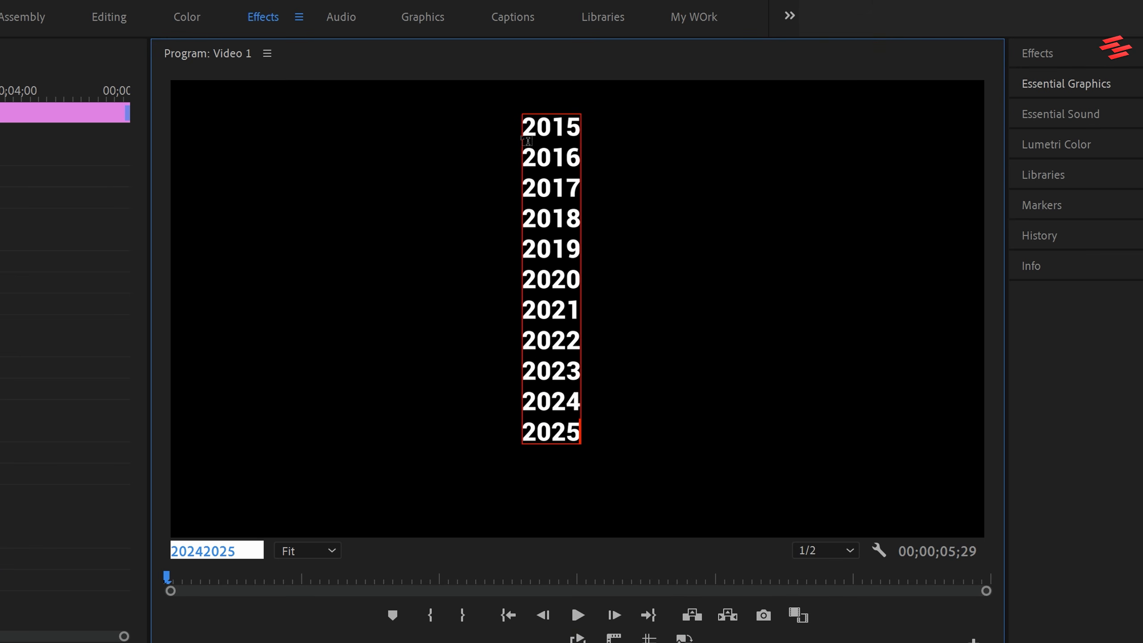
Center-align all lines of the year list and set the font size to 250.
key("ctrl+a")
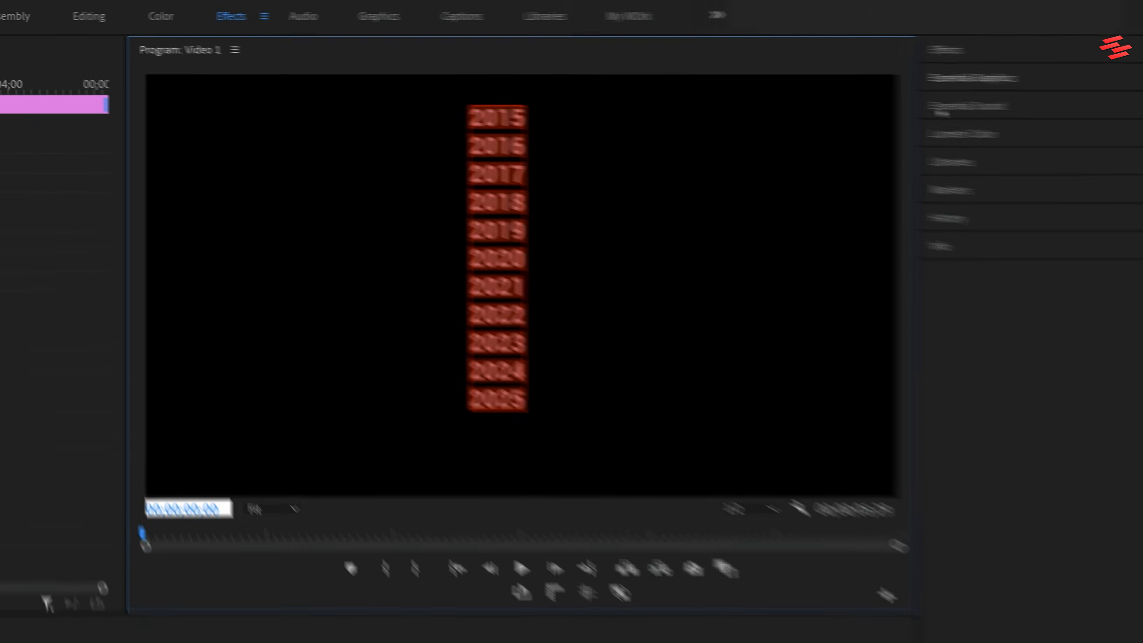
left_click(1102, 88)
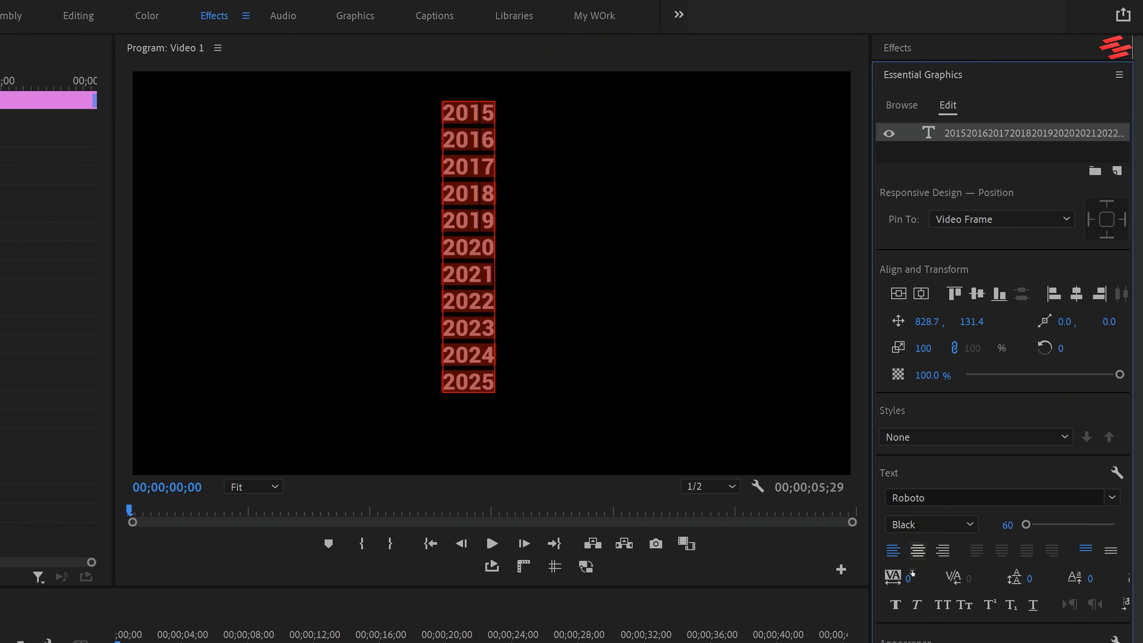
left_click(919, 554)
left_click(1000, 523)
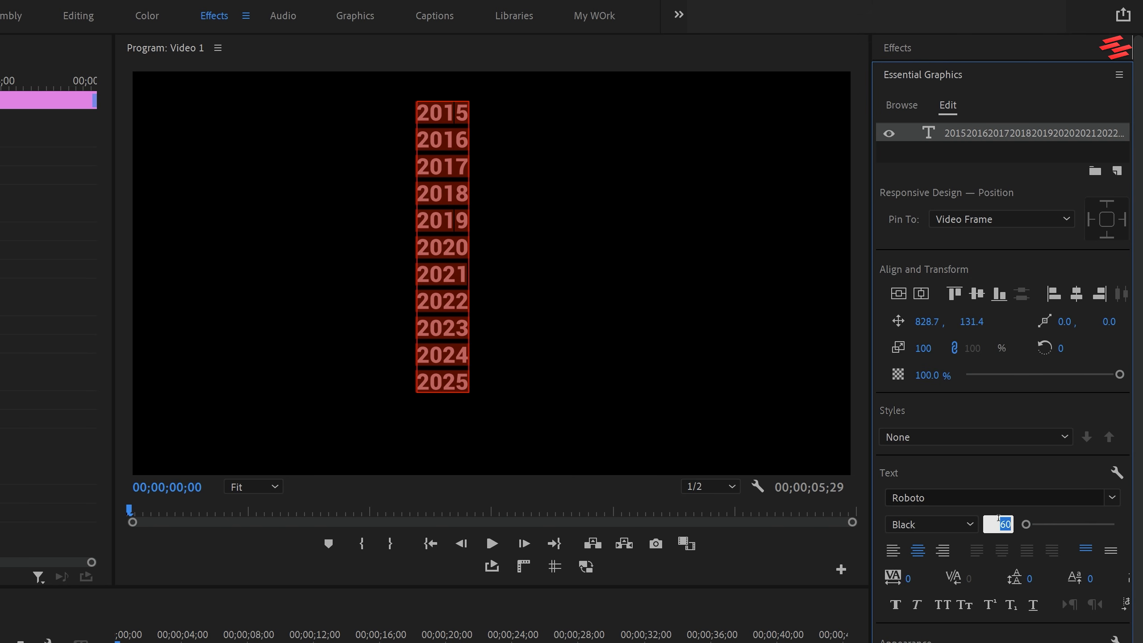
type("250")
key("Return")
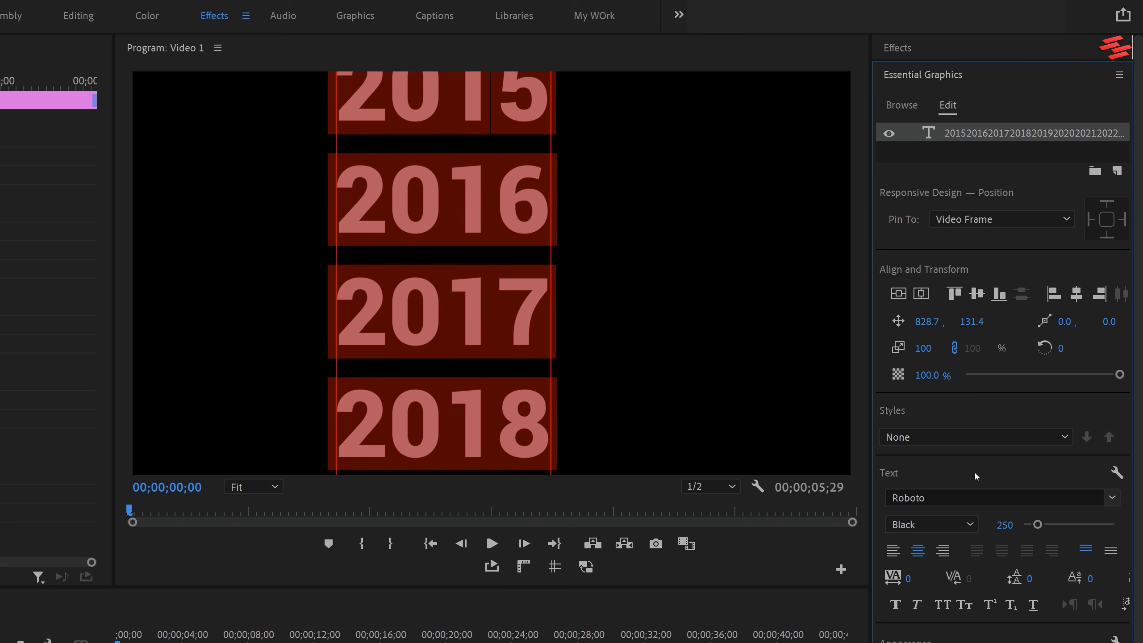
Center the year list in the frame both ways, and shift its Vector Motion vertical position to about 2036.
left_click(921, 294)
left_click(898, 293)
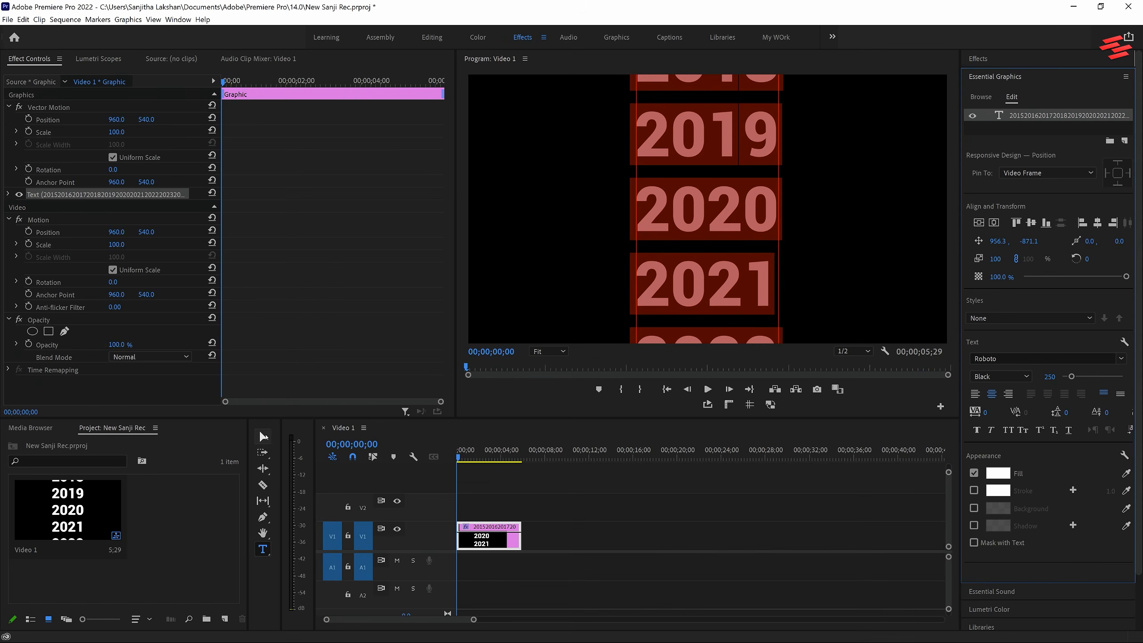
left_click(263, 436)
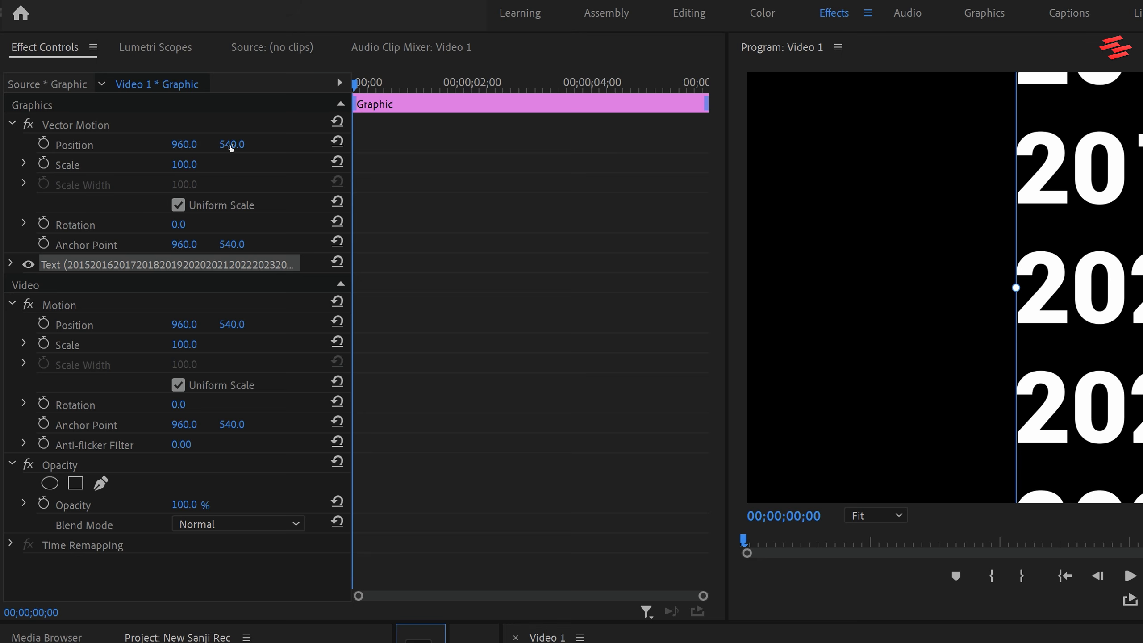
left_click_drag(231, 146, 384, 147)
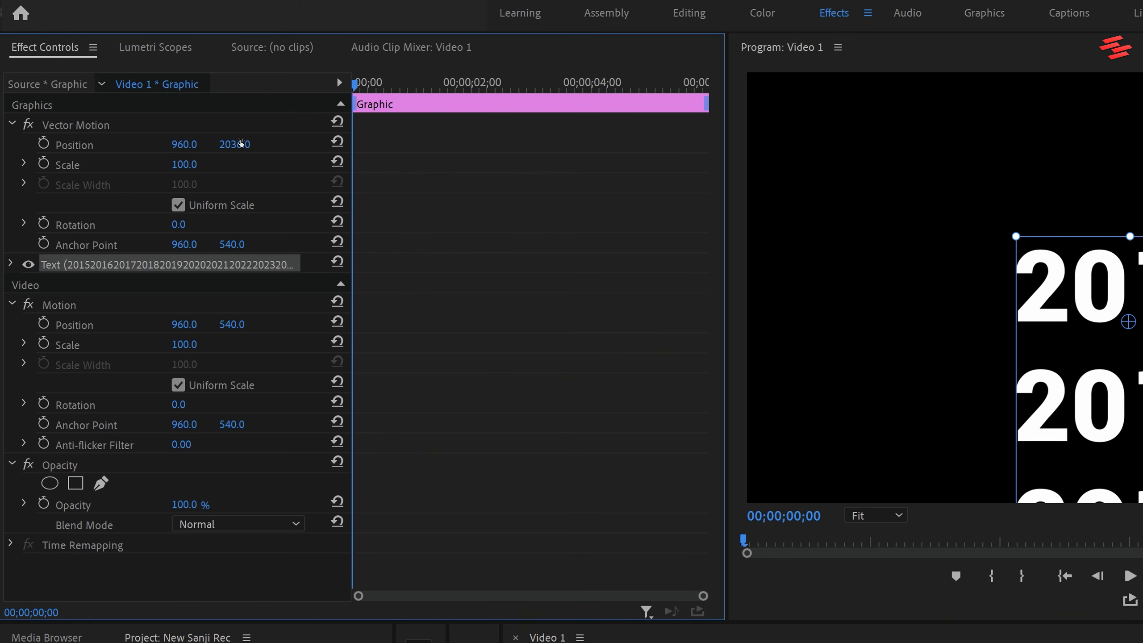
Draw a rectangular opacity mask enclosing the whole year 2015 and increase the mask feather.
left_click(75, 483)
left_click_drag(410, 204, 479, 403)
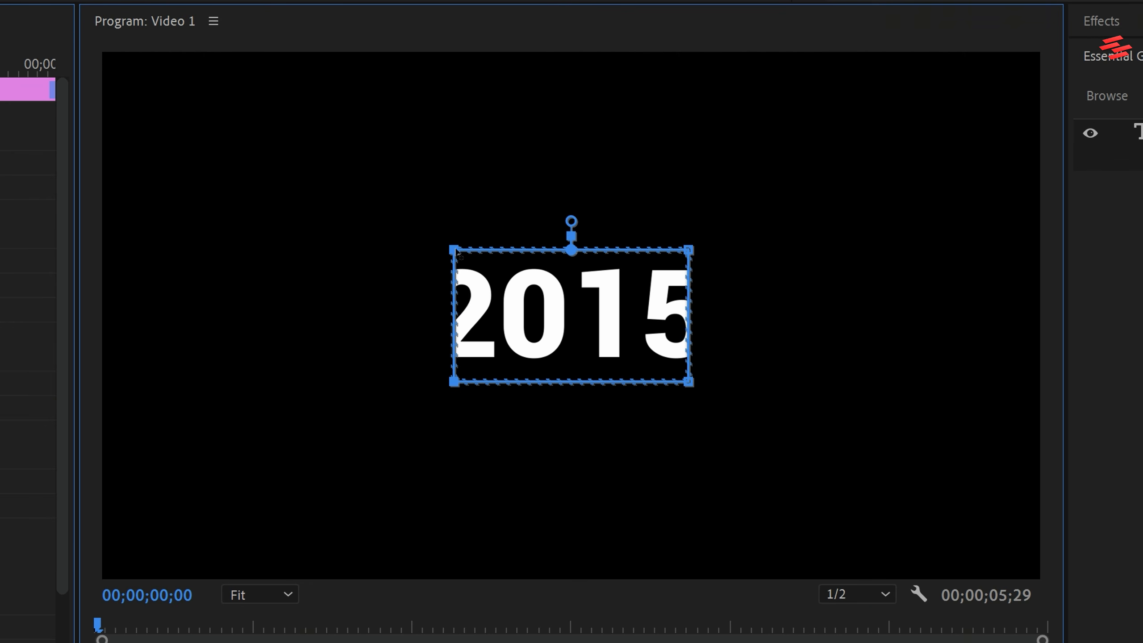
left_click_drag(454, 249, 412, 250)
left_click_drag(688, 251, 726, 251)
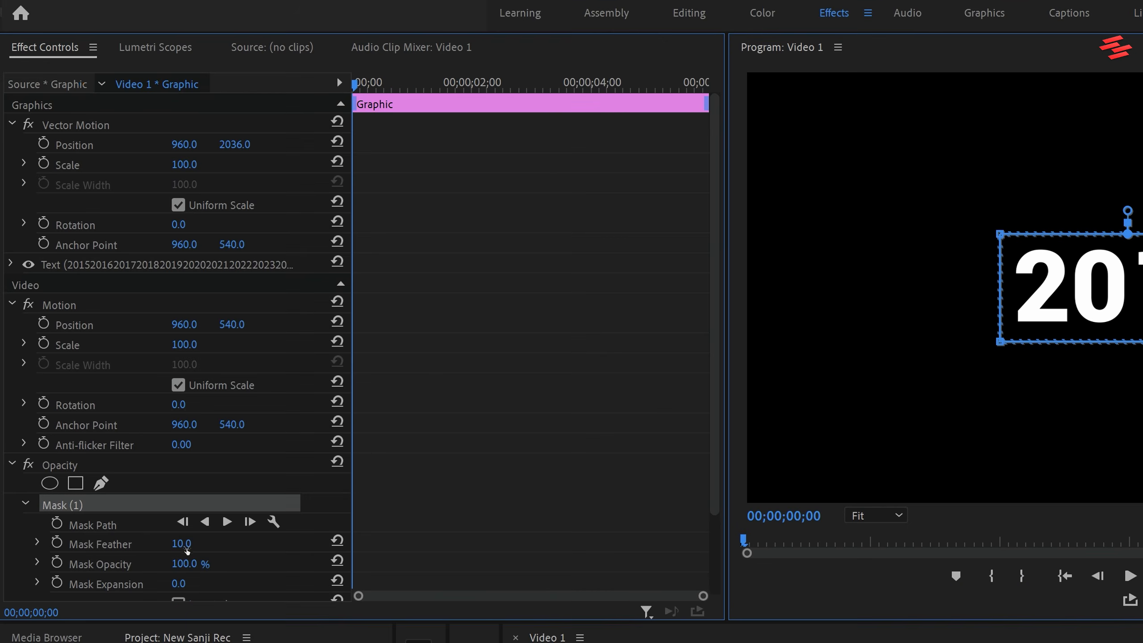
left_click_drag(185, 545, 218, 545)
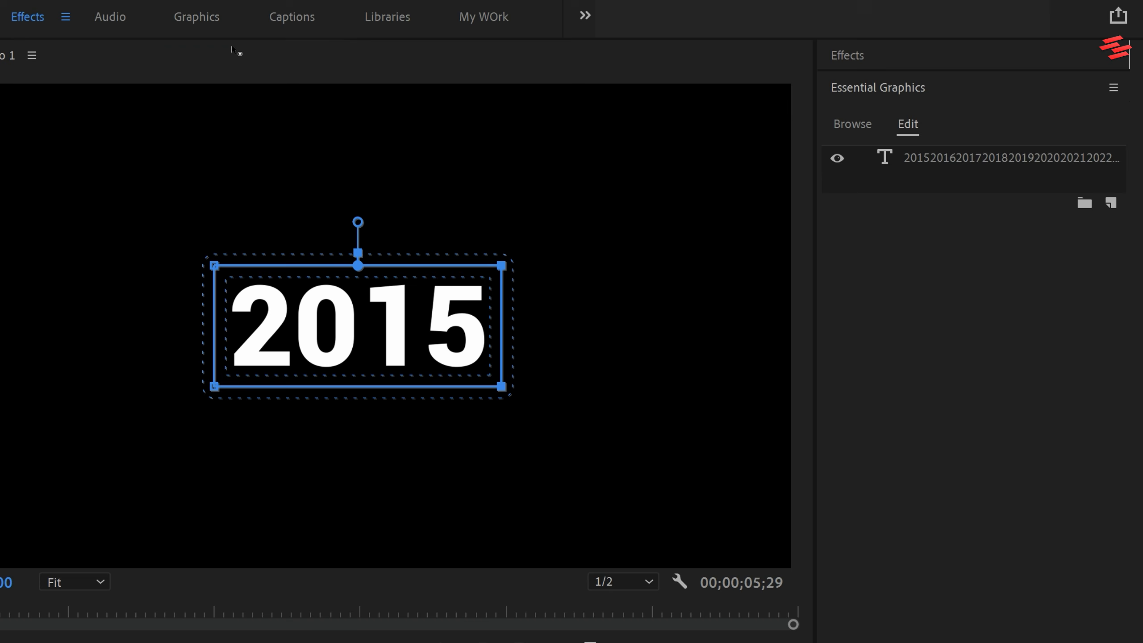
Search the effects for Directional Blur and apply it to the year list clip.
left_click(909, 57)
left_click(890, 79)
type("directi")
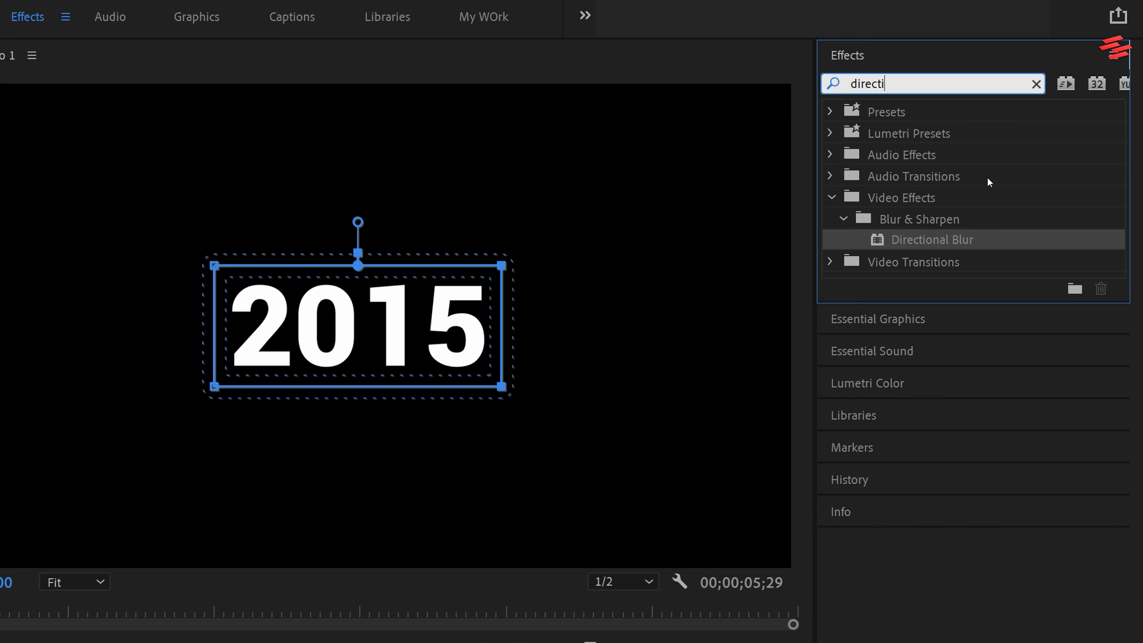
left_click_drag(949, 242, 485, 536)
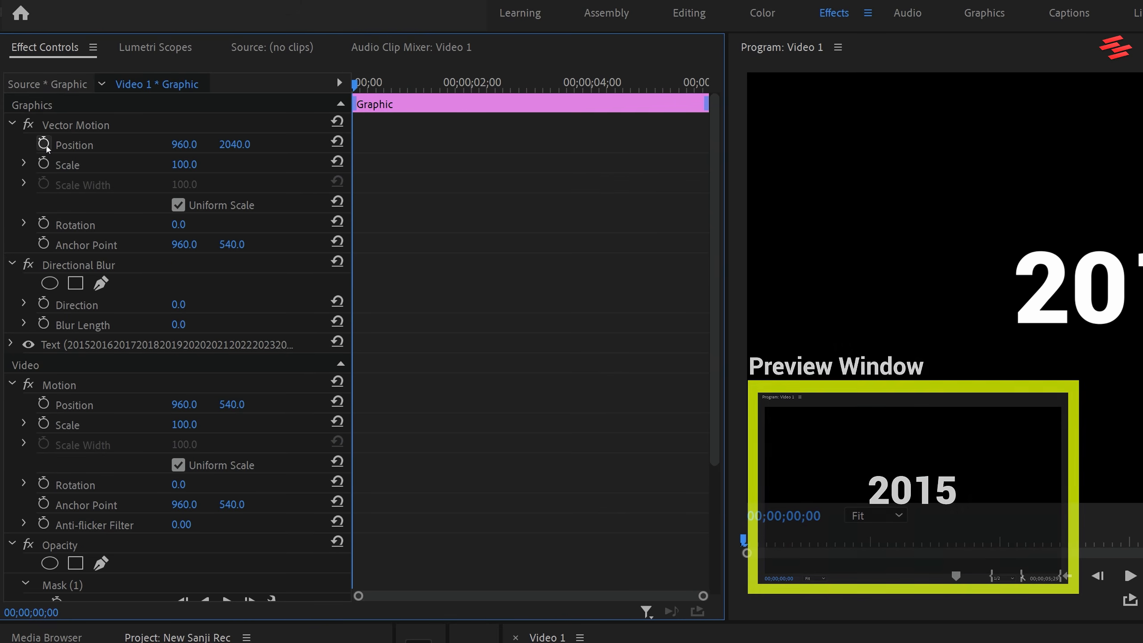
Add starting keyframes for Vector Motion position and Directional Blur length at the clip start, and move the playhead to 00;00;03;00.
left_click(44, 144)
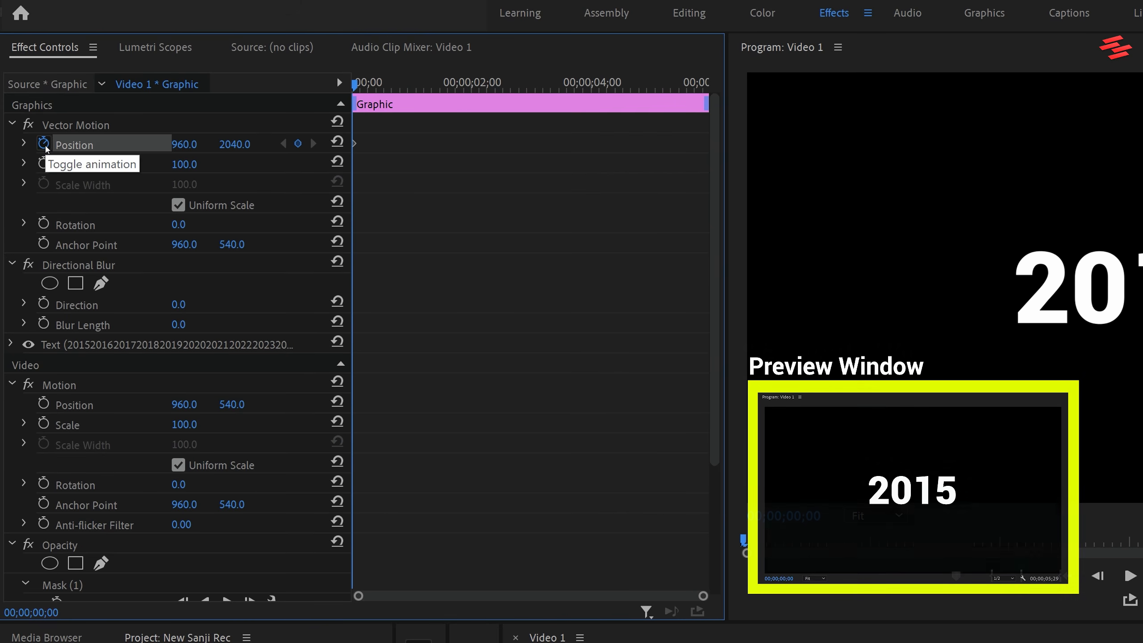
left_click(43, 323)
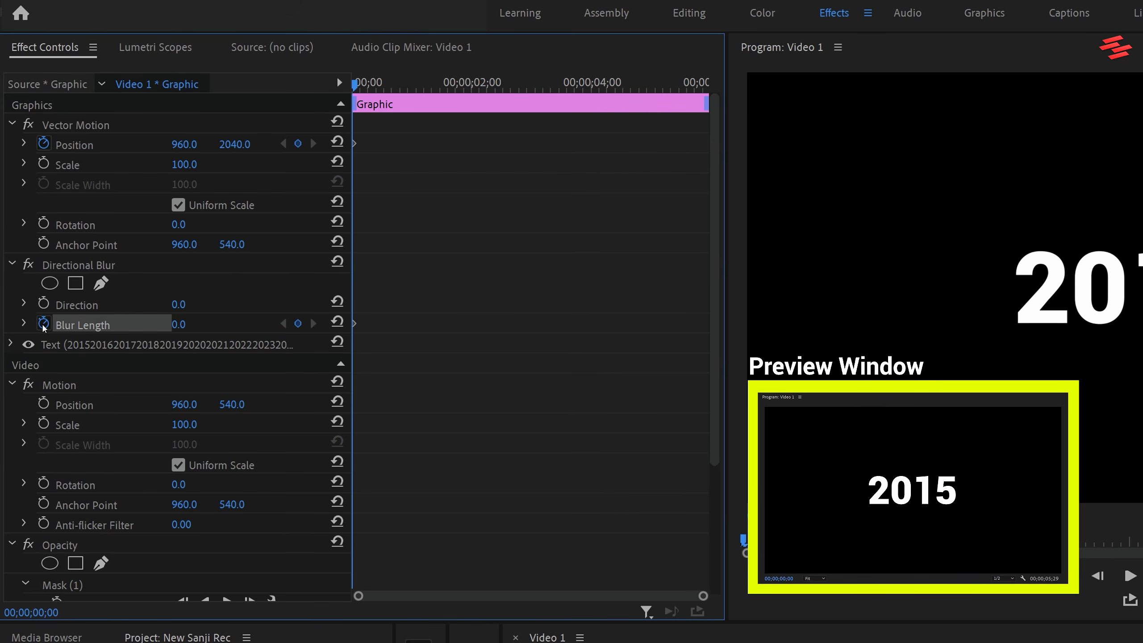
left_click_drag(355, 83, 535, 84)
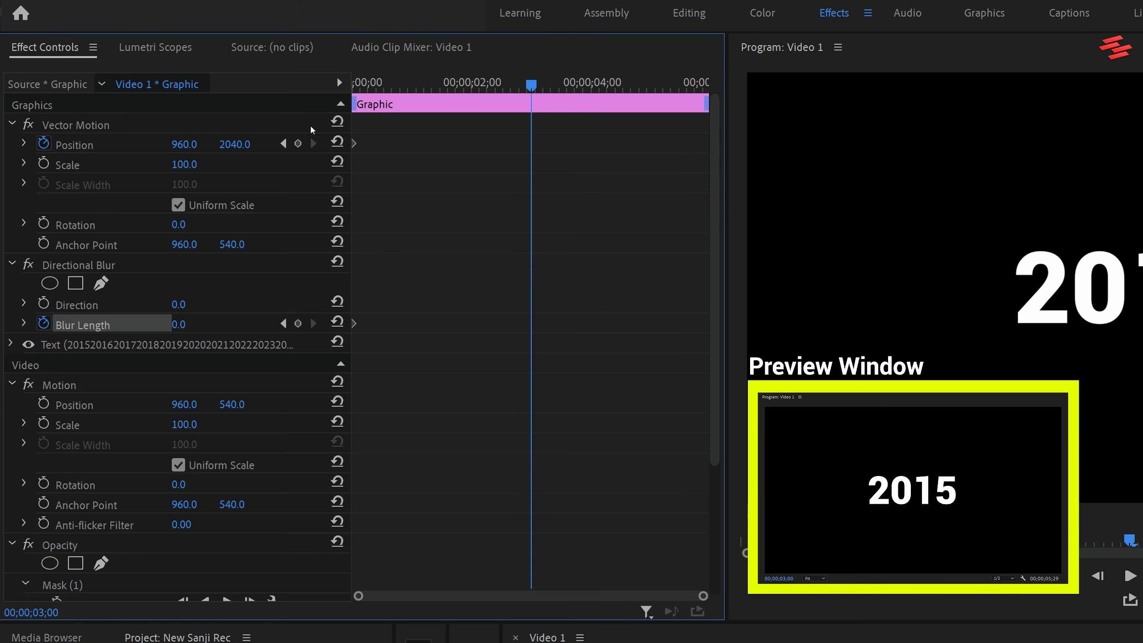
Set the year list's Vector Motion vertical position to -962 at 00;00;03;00, checking that 2025 sits inside the opacity mask.
left_click_drag(243, 145, 241, 144)
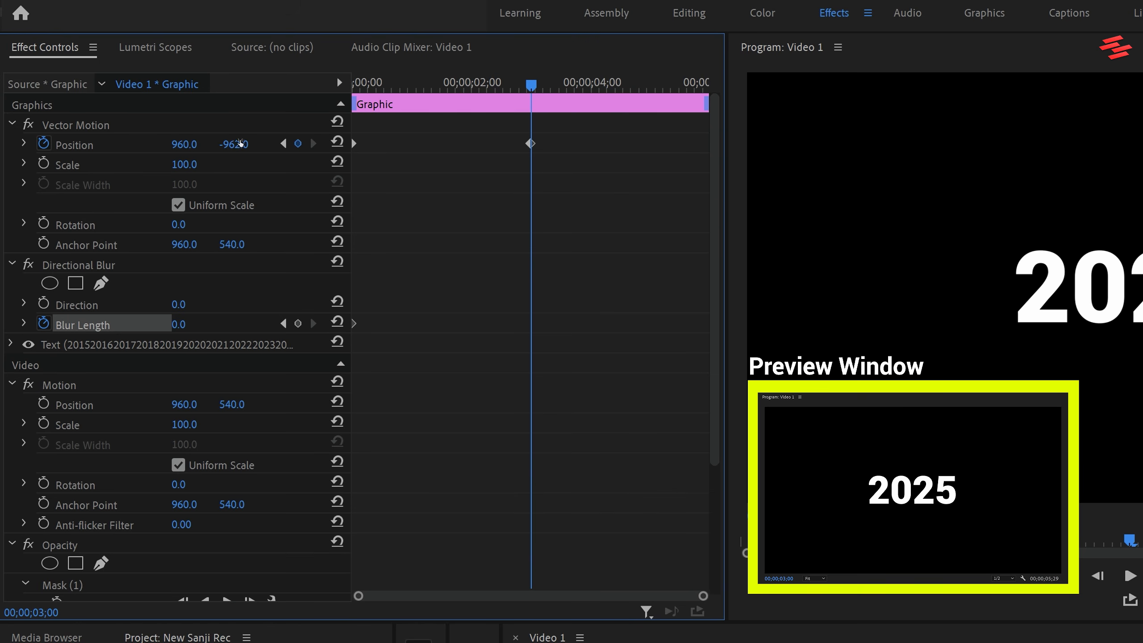
scroll(715, 266, "down", 2)
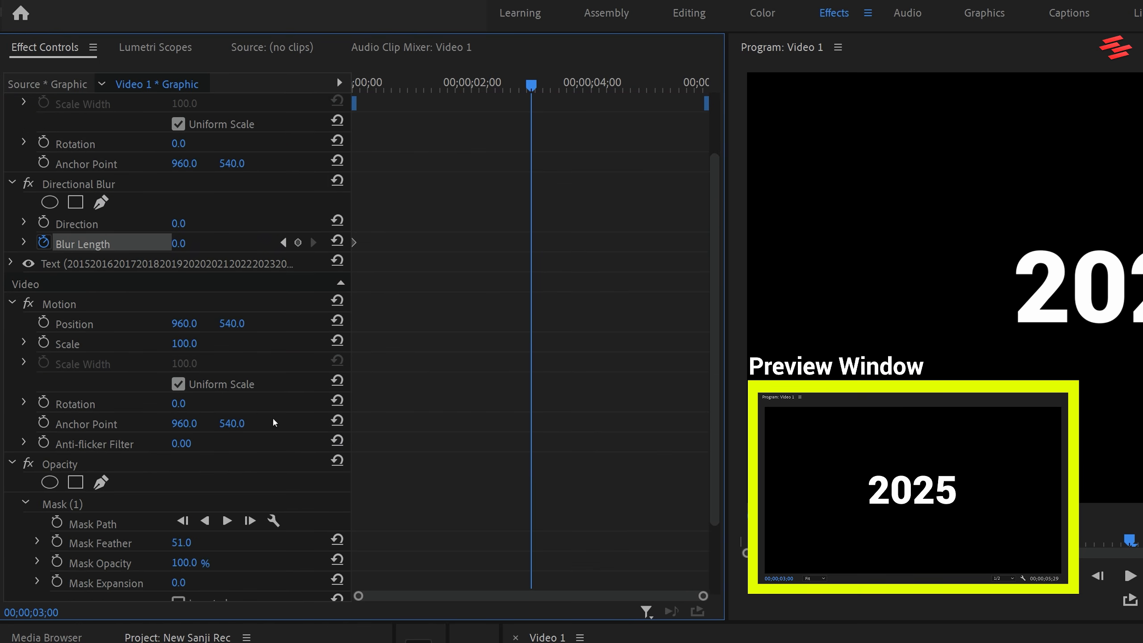
left_click(84, 504)
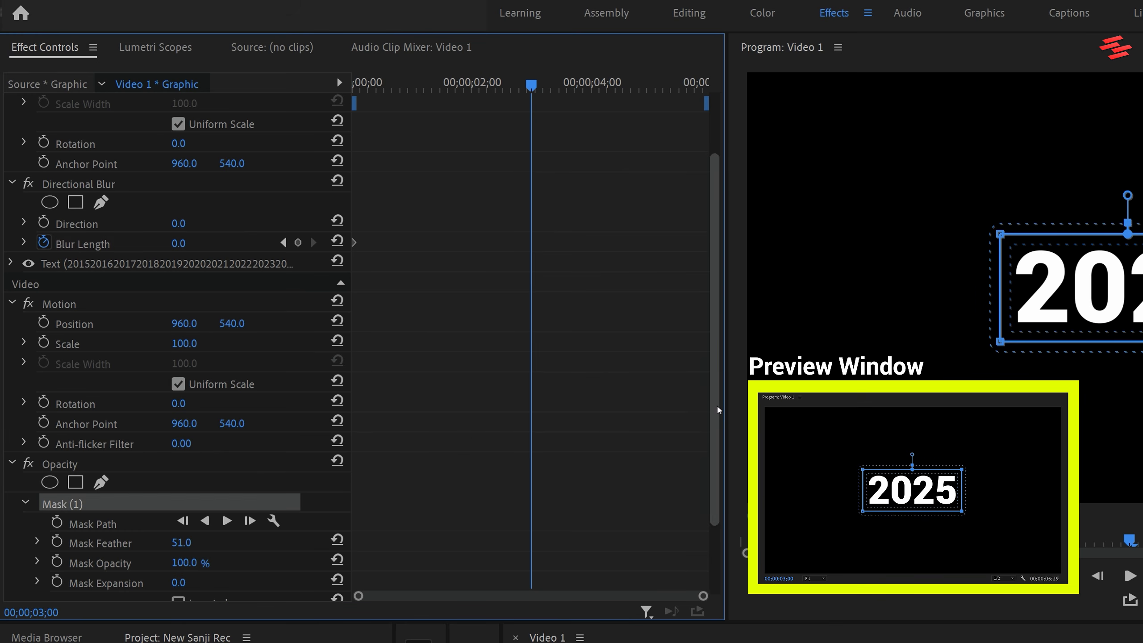
scroll(219, 184, "up", 2)
left_click_drag(233, 144, 234, 144)
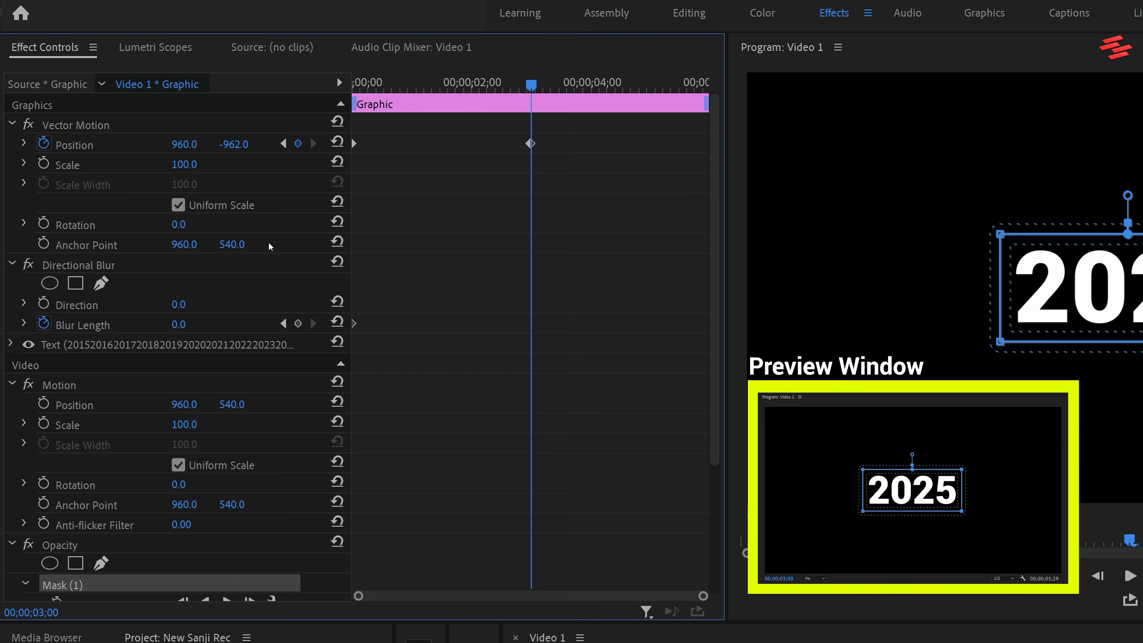
Add a Blur Length keyframe at 00;00;03;00, and set Blur Length to 30 at 00;00;01;17.
left_click(298, 324)
left_click_drag(531, 84, 449, 82)
left_click(181, 323)
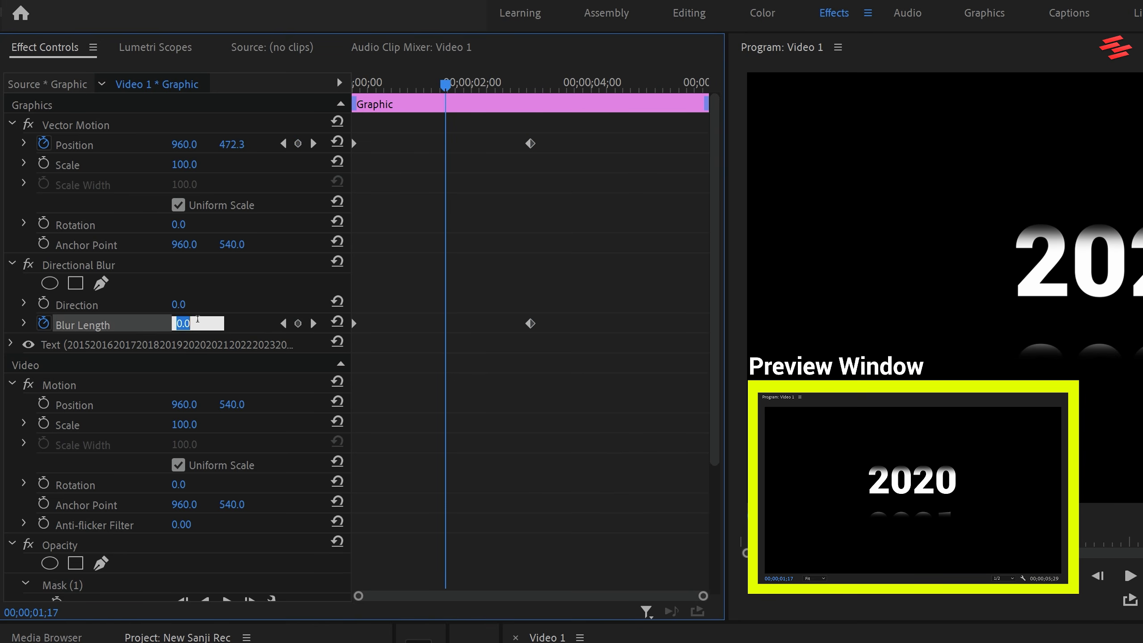
type("30")
key("Return")
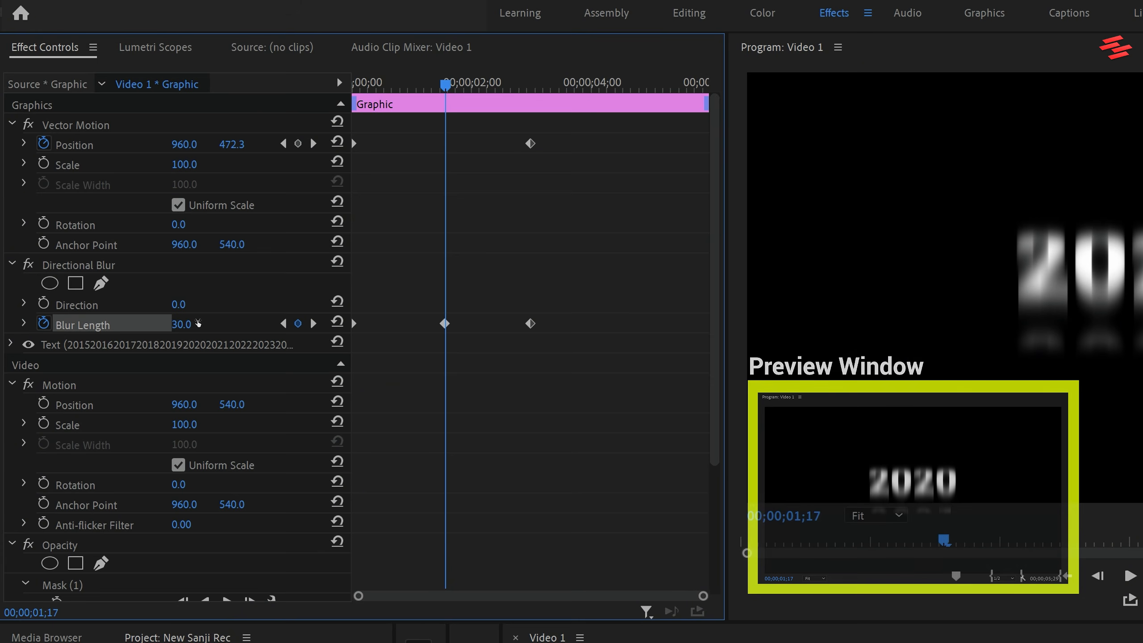
Apply Ease In and Ease Out temporal interpolation to both Vector Motion position keyframes.
left_click_drag(594, 185, 332, 120)
right_click(532, 148)
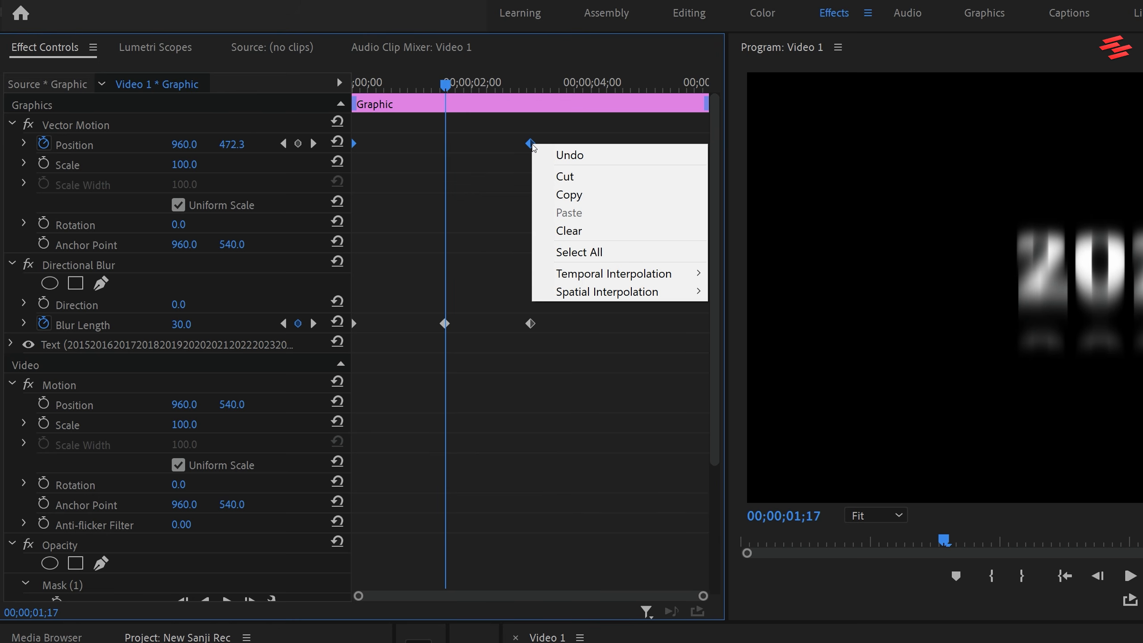
mouse_move(614, 274)
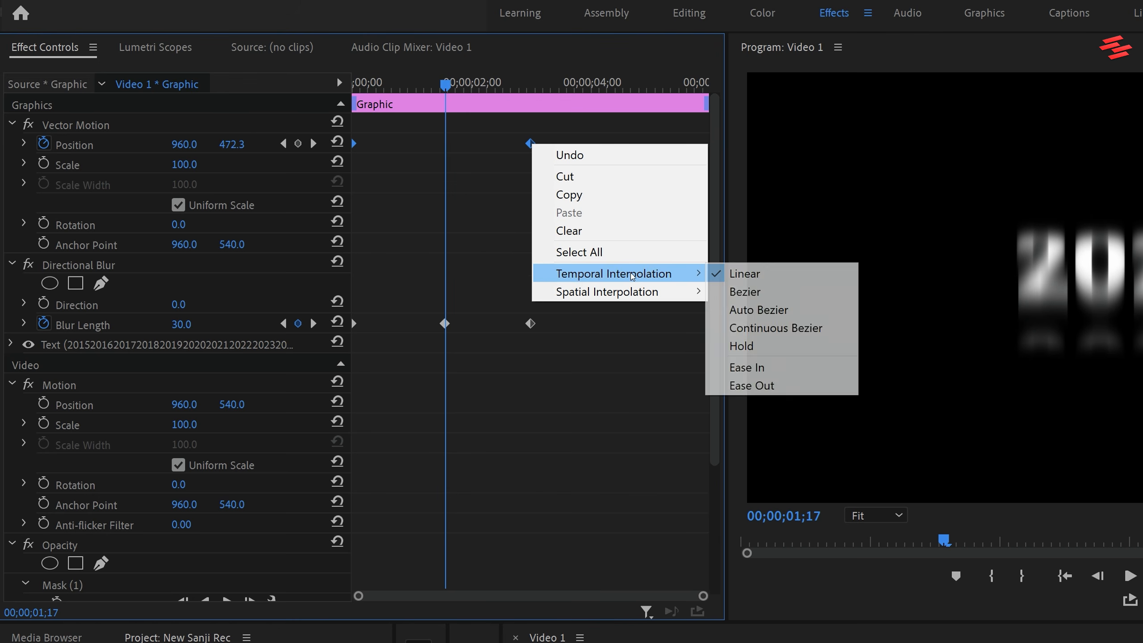
left_click(720, 366)
right_click(534, 149)
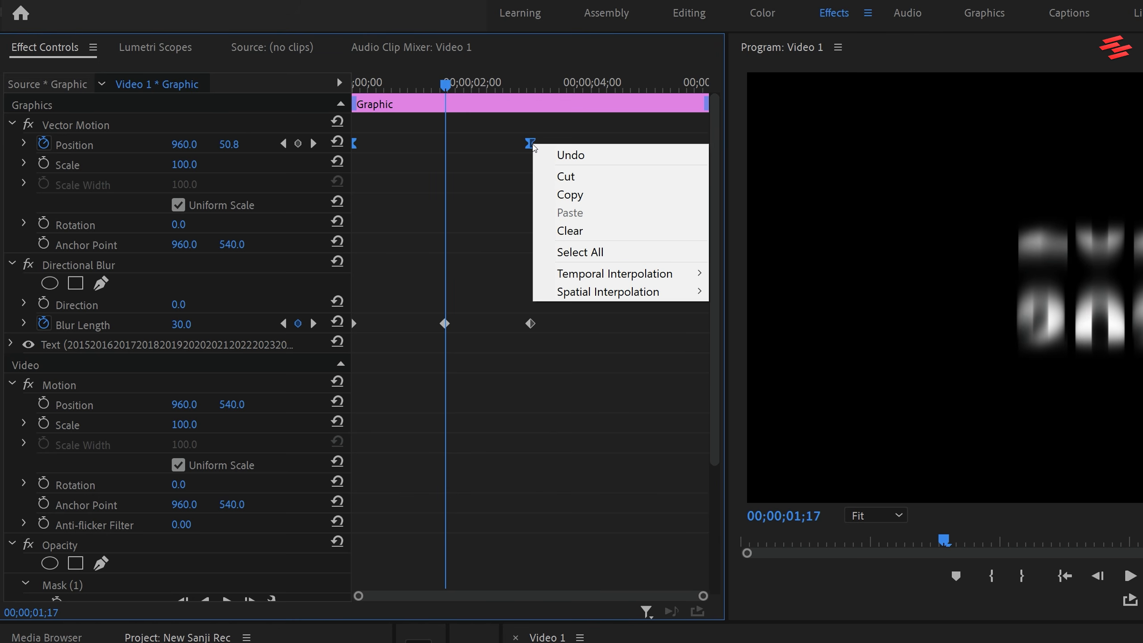
mouse_move(645, 274)
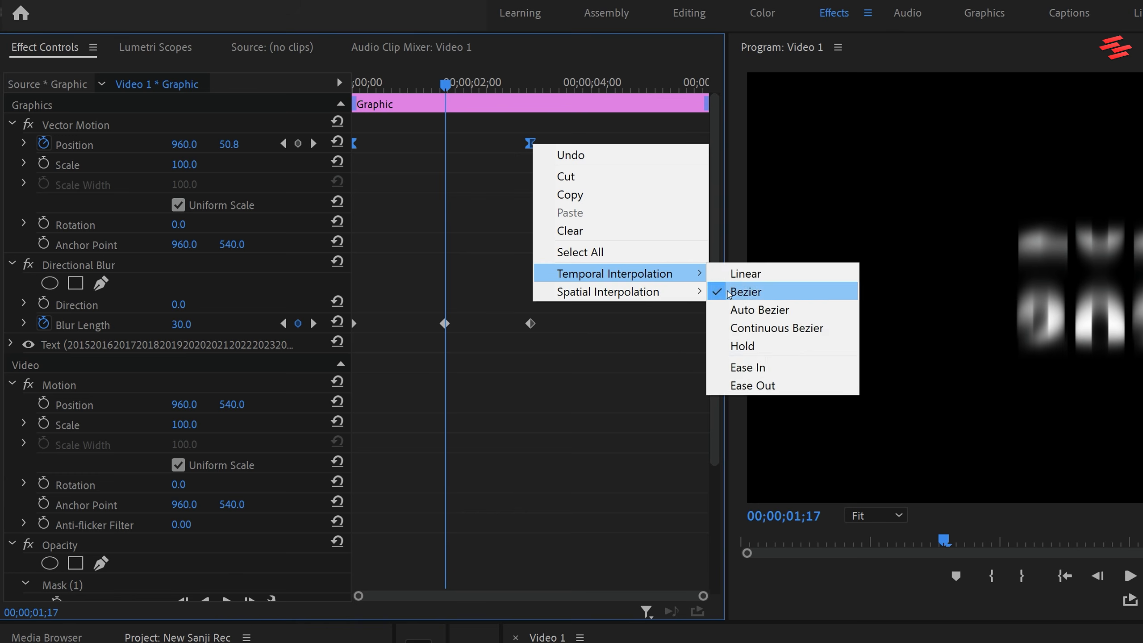
left_click(759, 387)
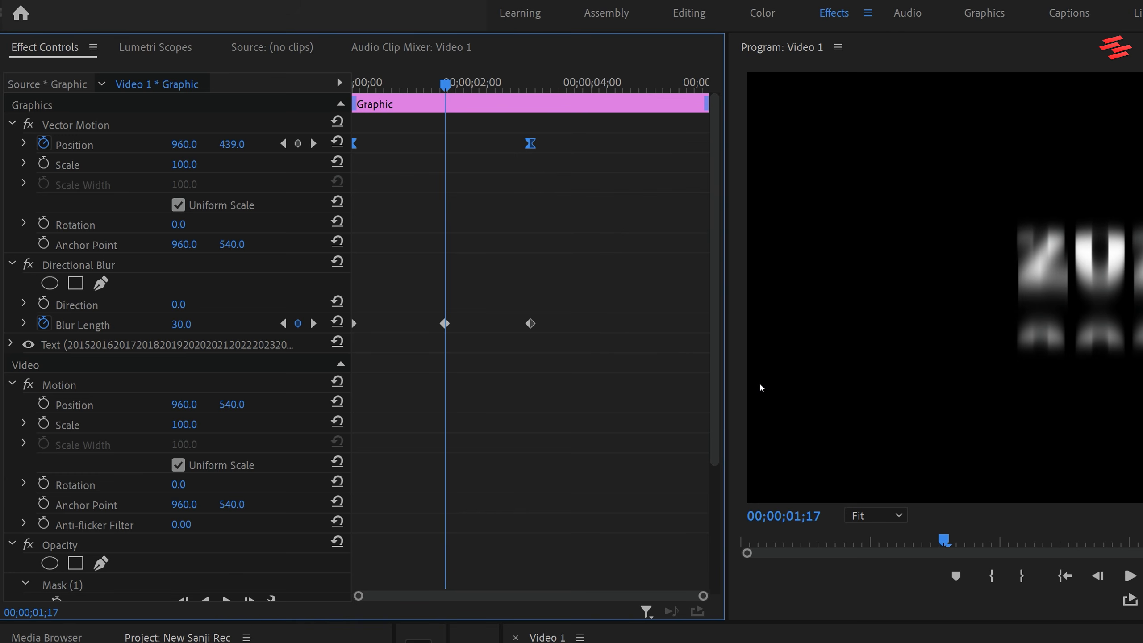
Lengthen the incoming ease of the last position keyframe on the velocity graph, and play the animation.
left_click(24, 144)
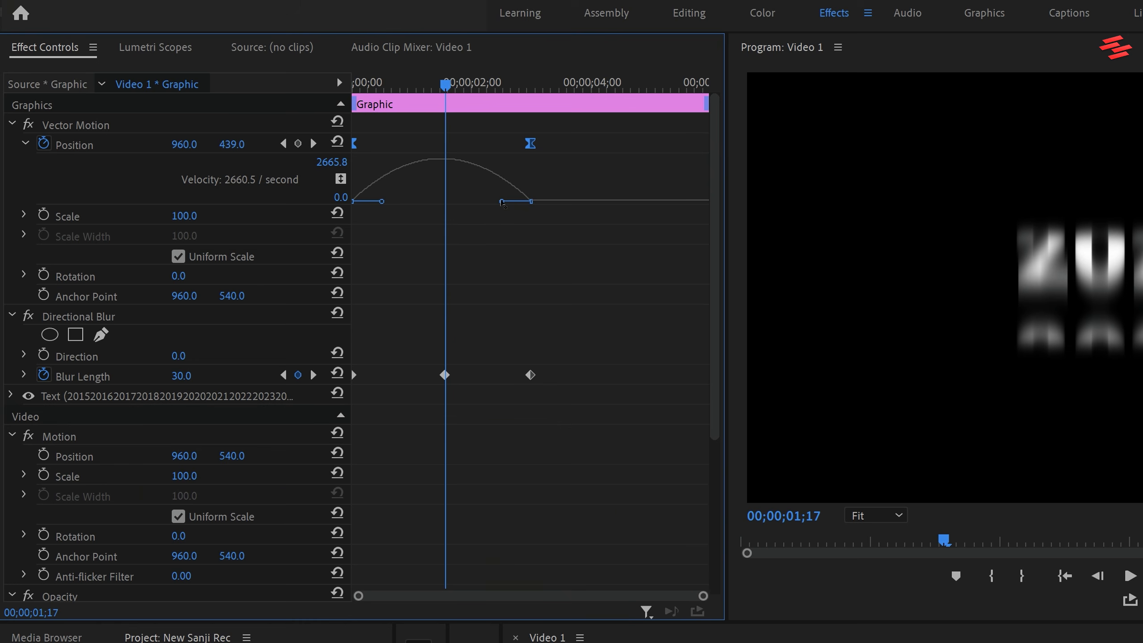
left_click_drag(503, 204, 473, 203)
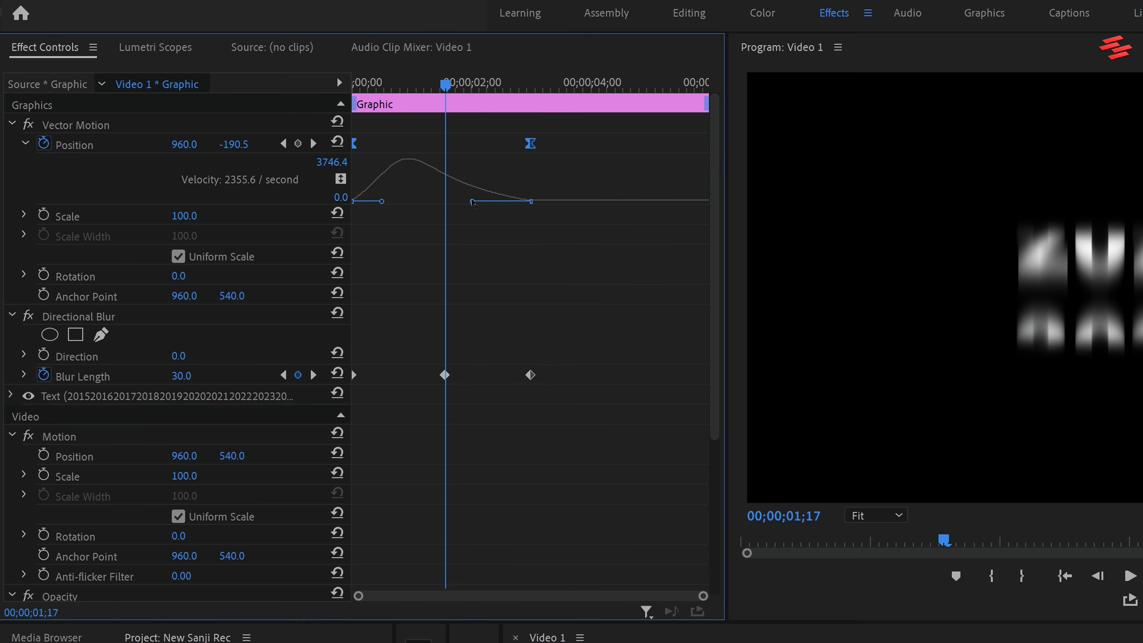
key("space")
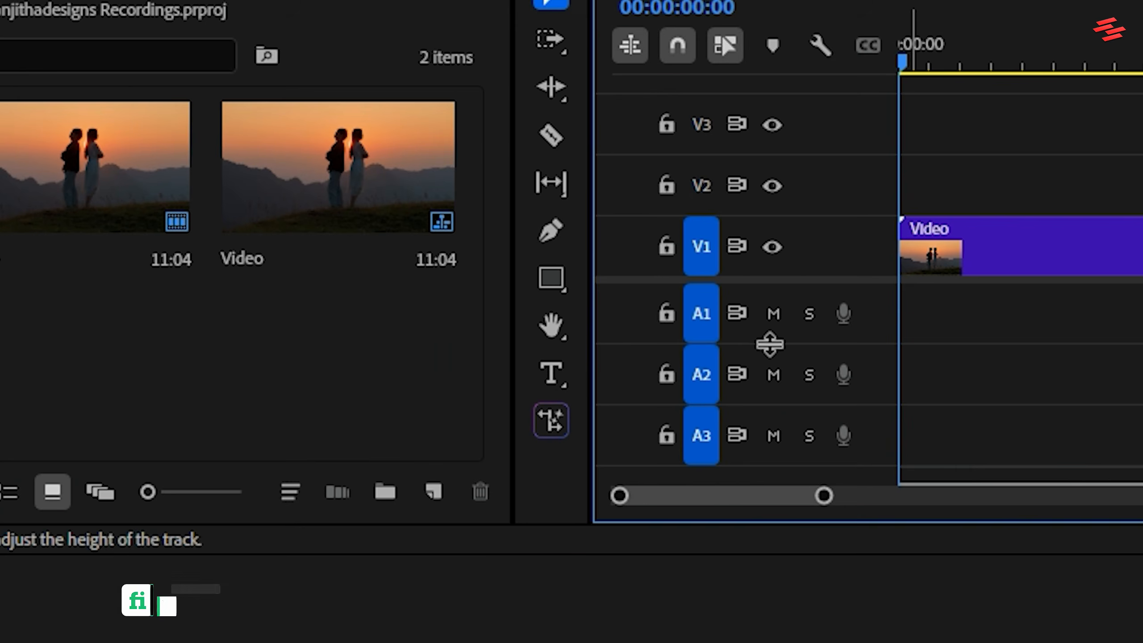
Add the text "LOVE" over the sunset couple video and set its font size to 309.
left_click(254, 542)
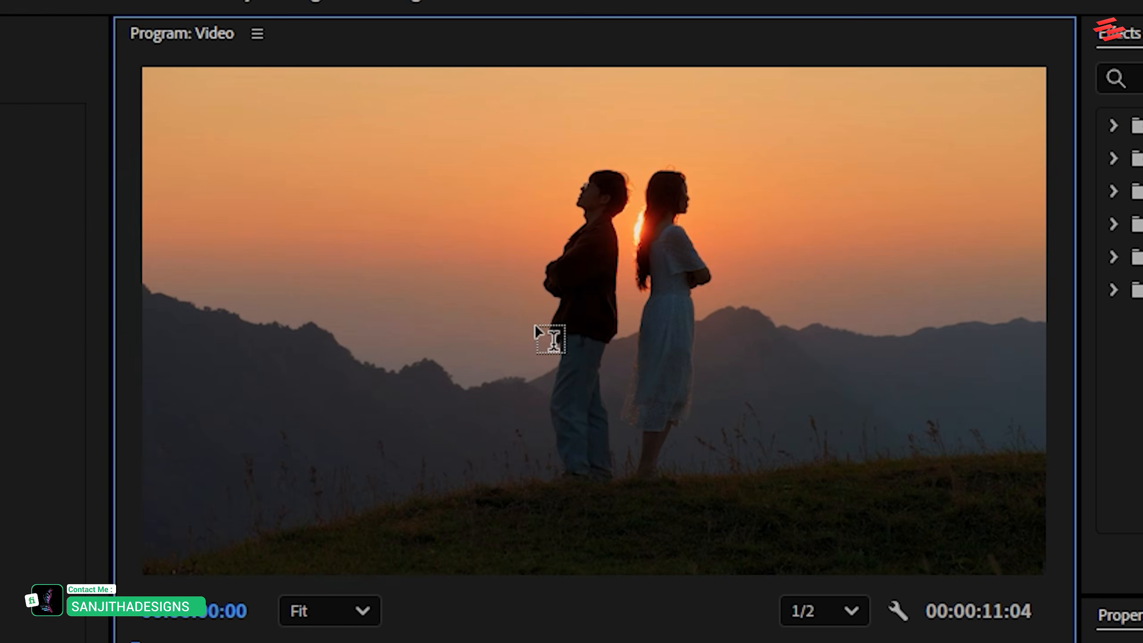
left_click(536, 323)
type("LOVE")
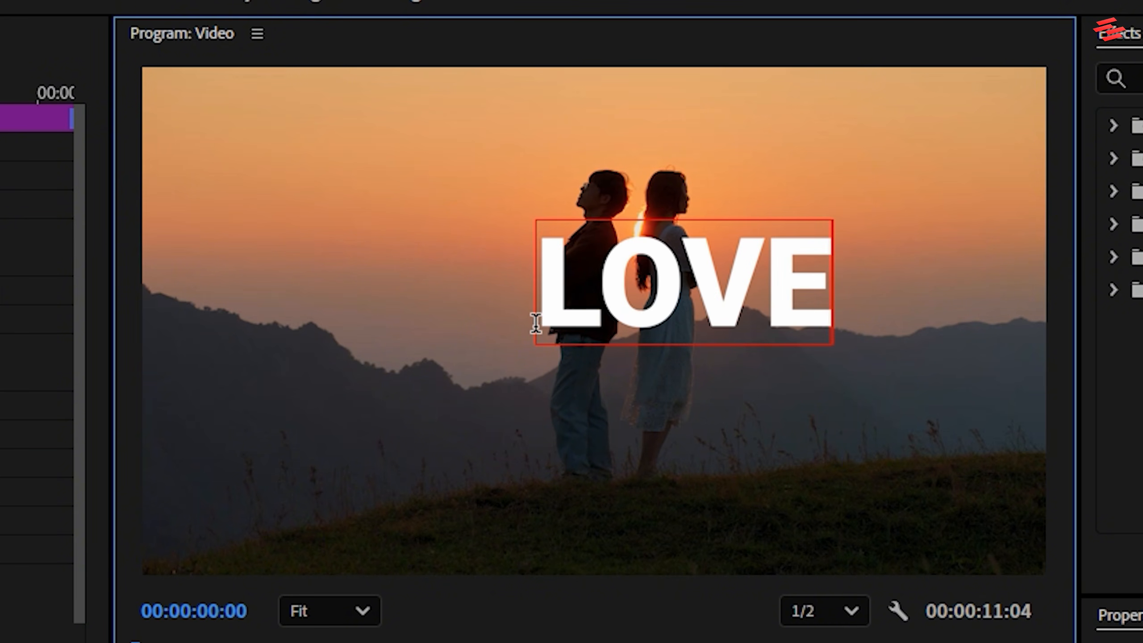
key("ctrl+a")
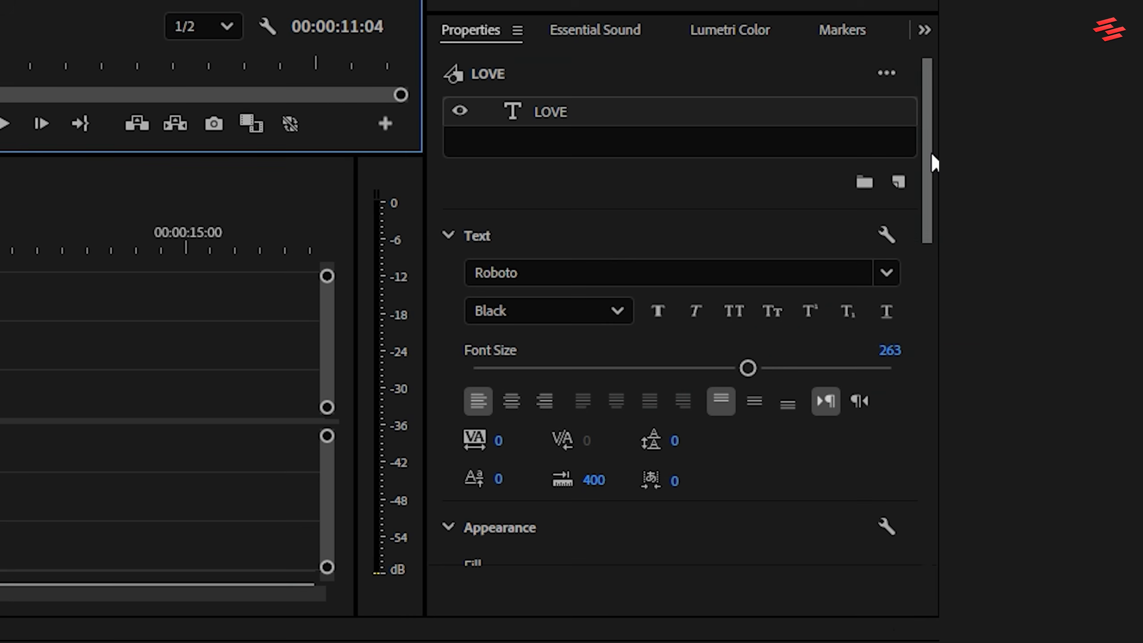
left_click_drag(930, 154, 933, 222)
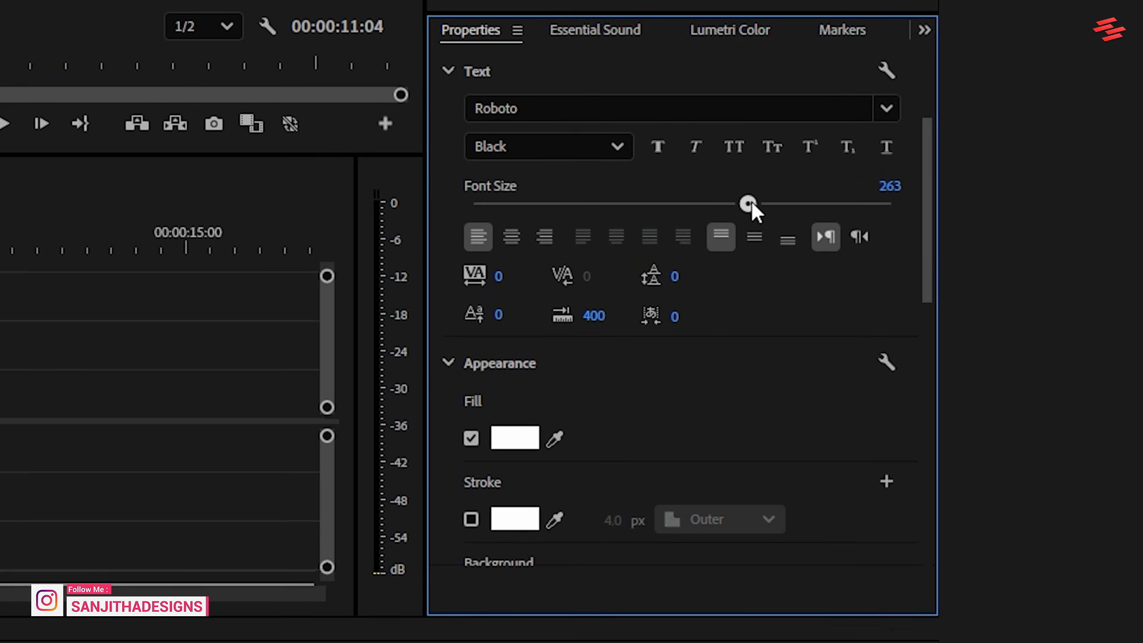
left_click_drag(747, 205, 797, 205)
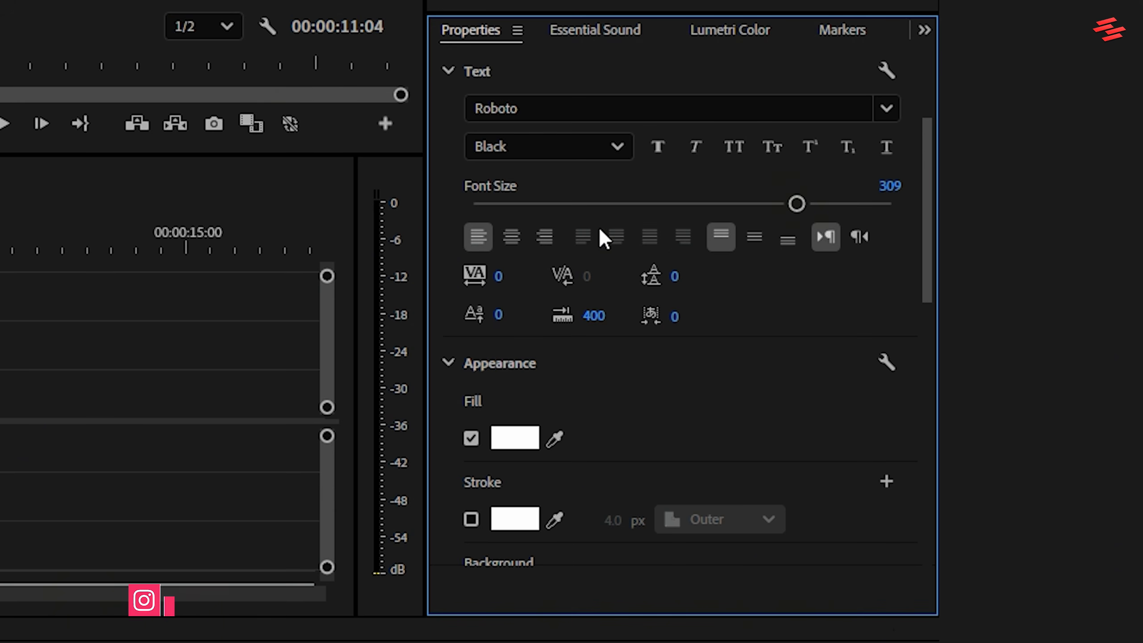
Center-align the LOVE text and center it in the frame horizontally and vertically.
left_click(515, 238)
left_click_drag(932, 252, 931, 415)
left_click(703, 360)
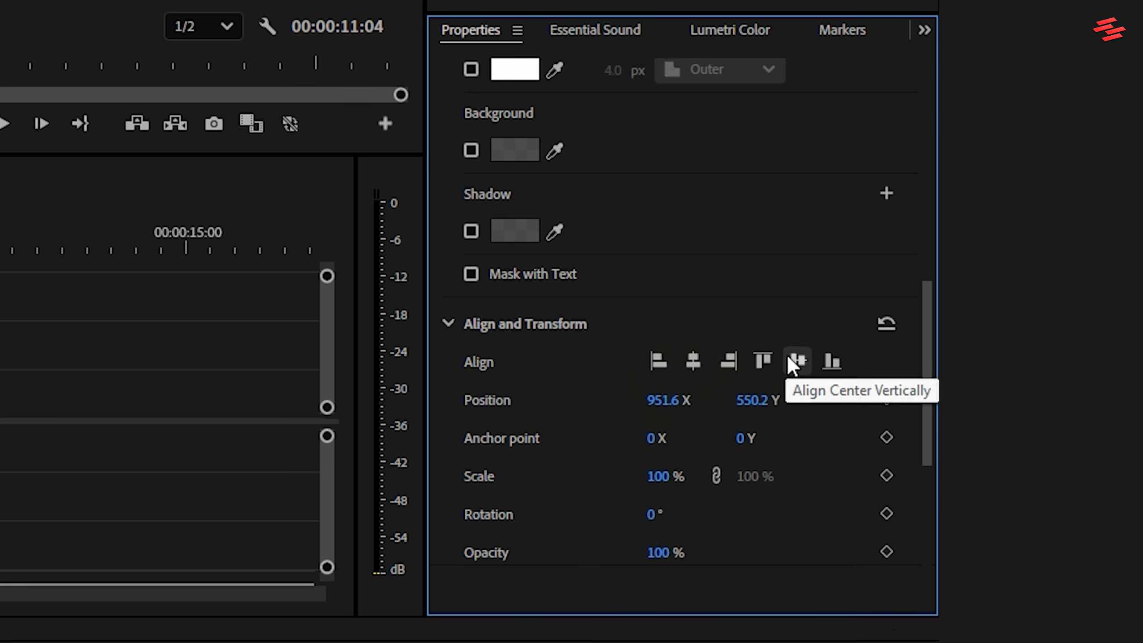
left_click(798, 360)
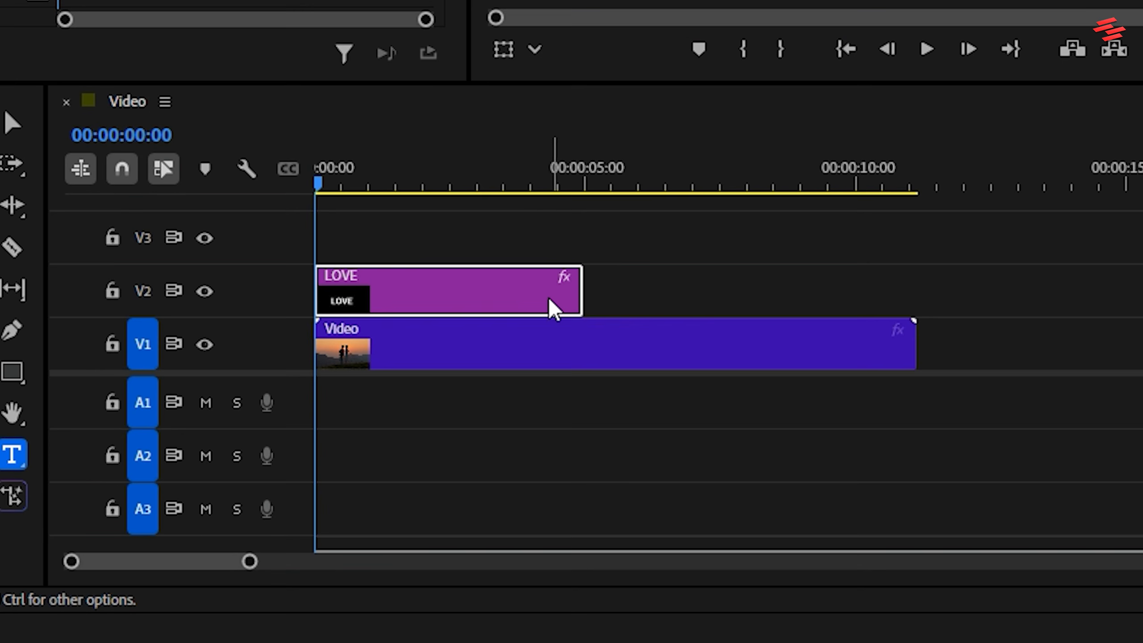
Extend the LOVE clip to the end of the video clip, set its opacity blend mode to Difference, and play the result.
left_click(563, 304)
left_click_drag(587, 286, 916, 286)
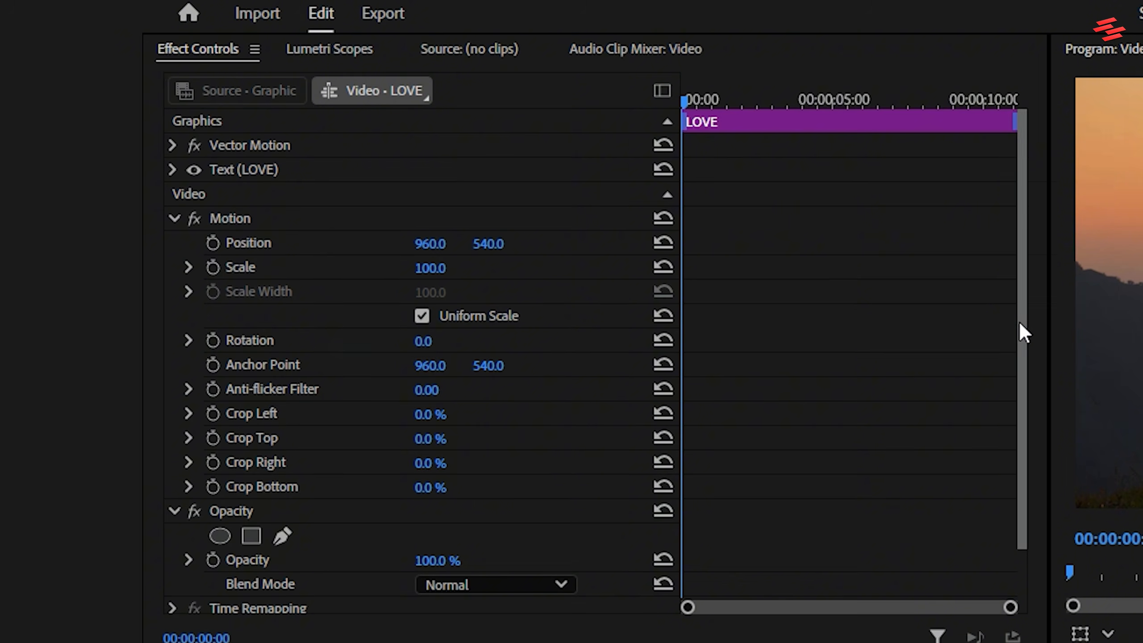
left_click_drag(1020, 332, 1021, 393)
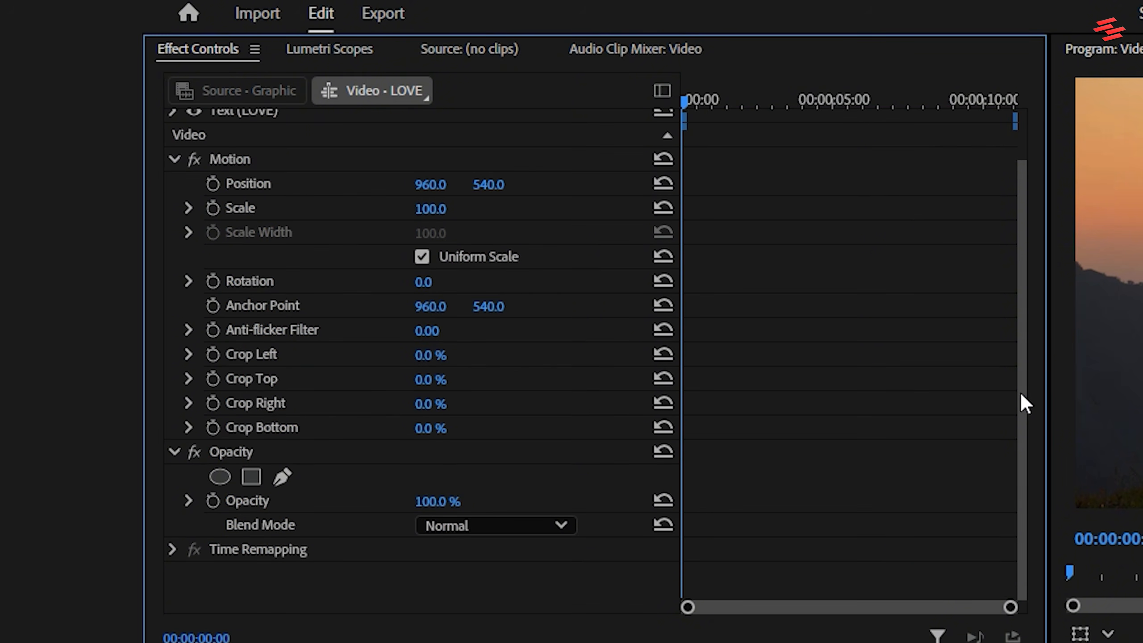
left_click(240, 450)
left_click(475, 524)
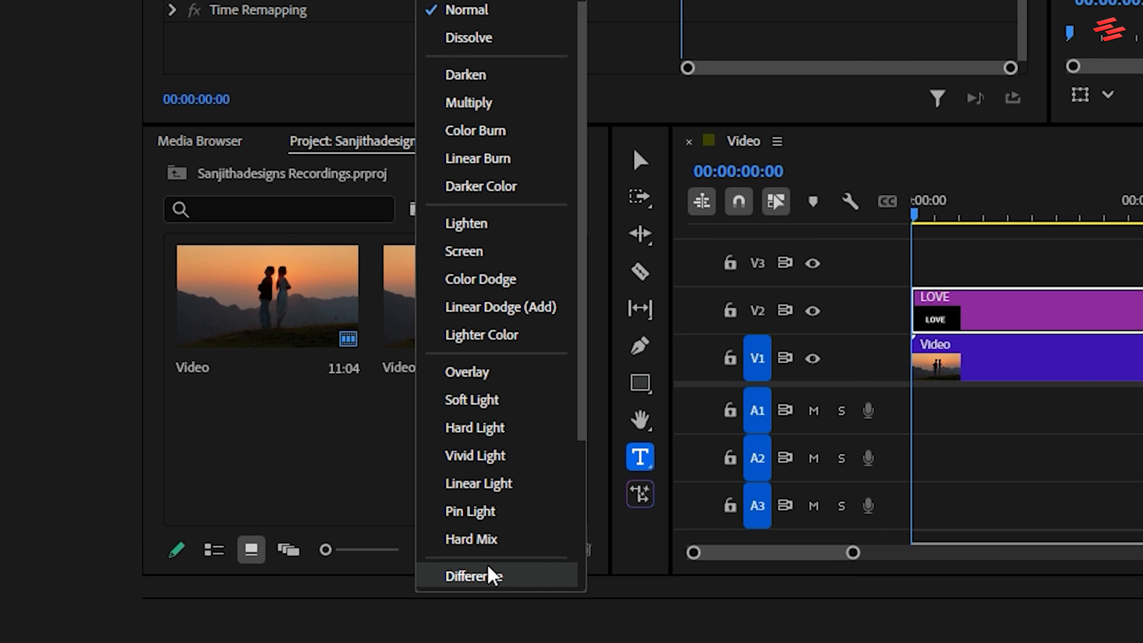
left_click(486, 565)
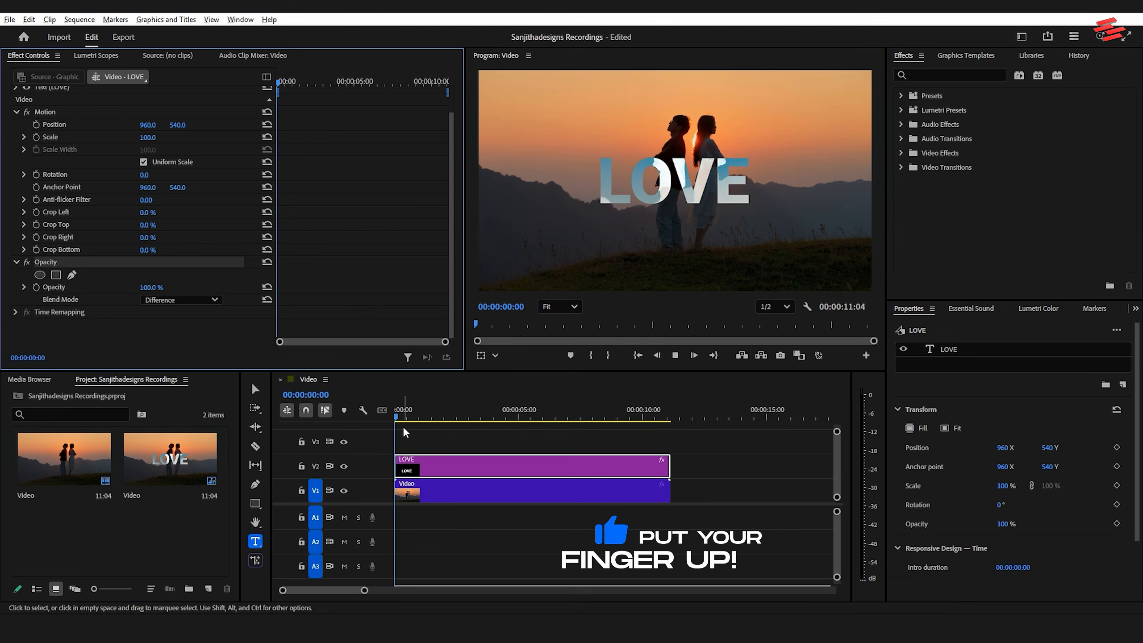
key("space")
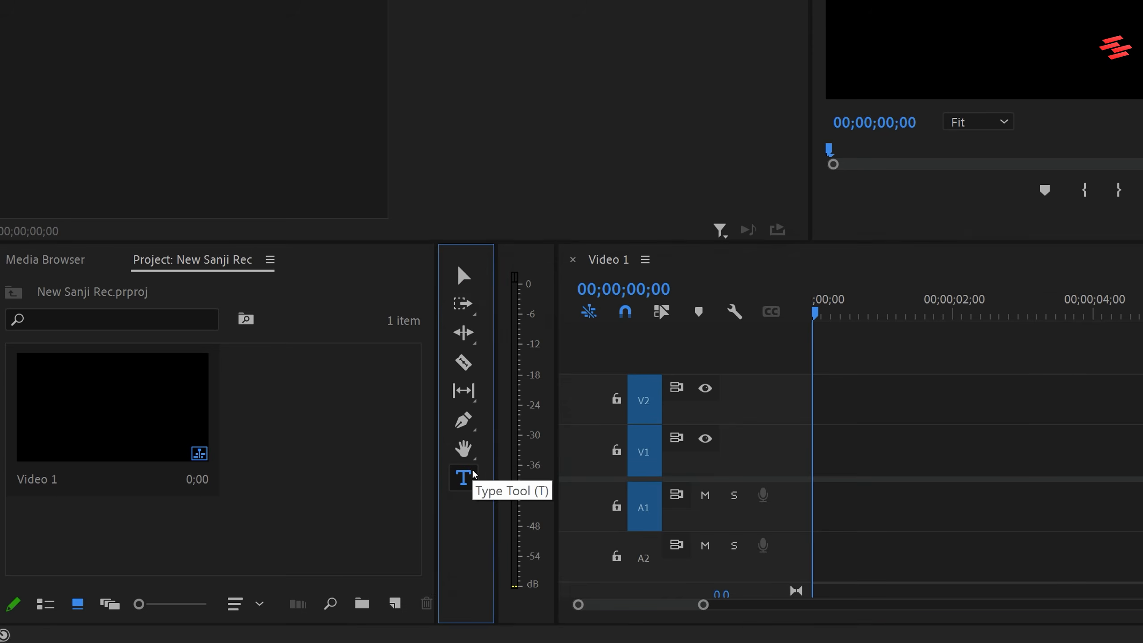
Add a text layer reading "Reveal" in the empty Video 1 sequence.
left_click(263, 549)
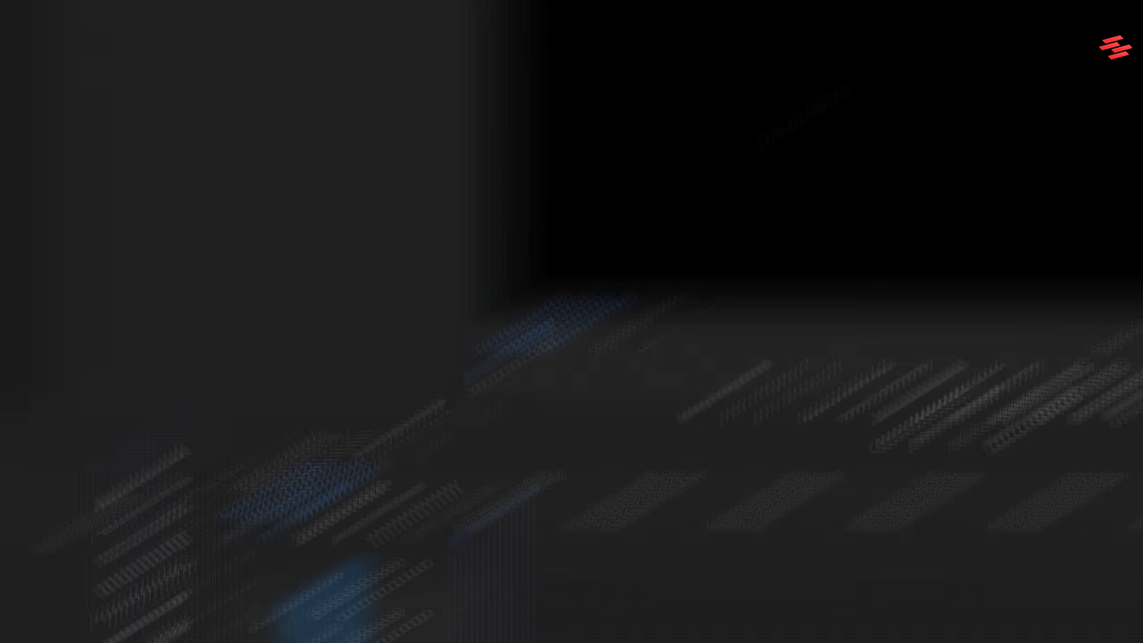
left_click(669, 212)
type("Reveal")
Center-align the Reveal text and center it in the frame both vertically and horizontally.
left_click_drag(463, 315, 780, 312)
left_click(1030, 86)
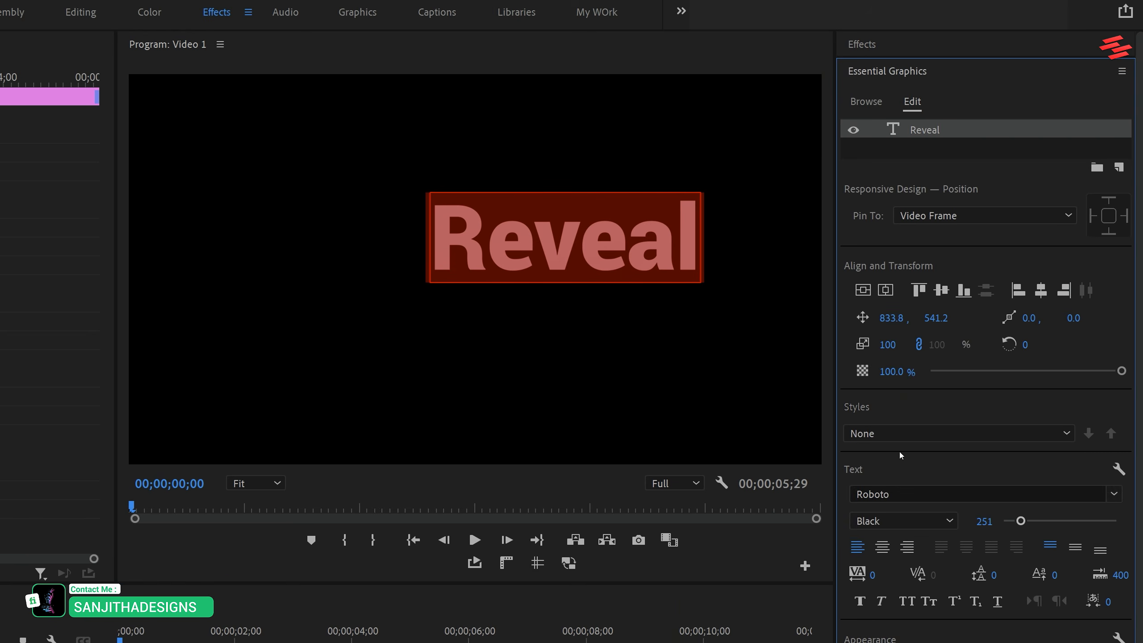
left_click(881, 546)
left_click(862, 289)
left_click(885, 290)
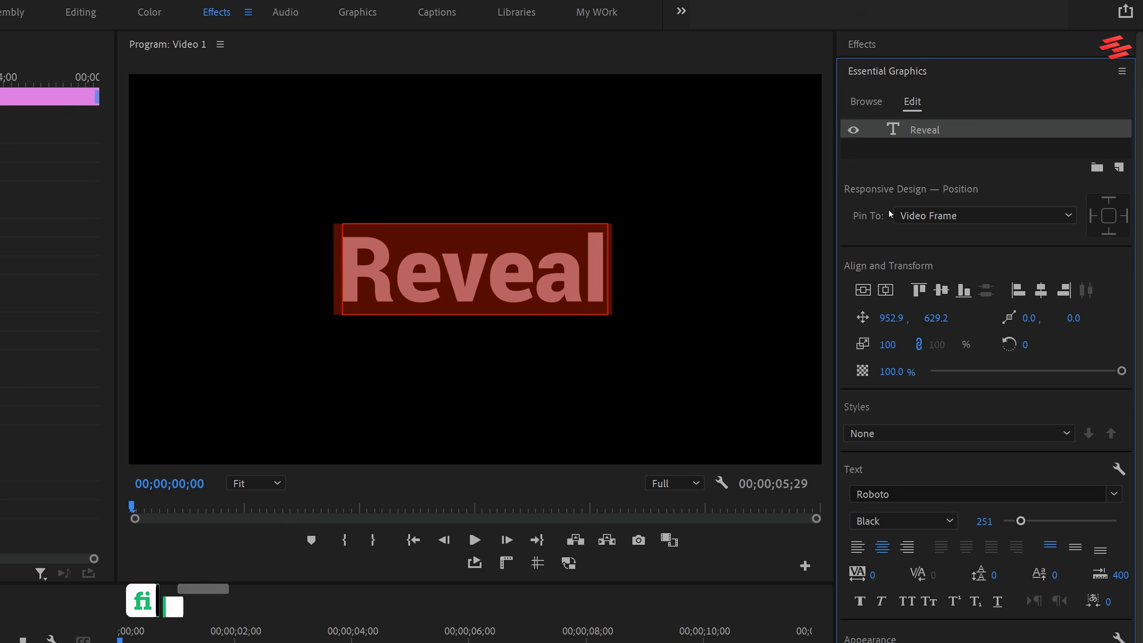
Search the effects for Transform and apply the Distort version to the Reveal clip.
left_click(866, 46)
left_click(890, 69)
type("T")
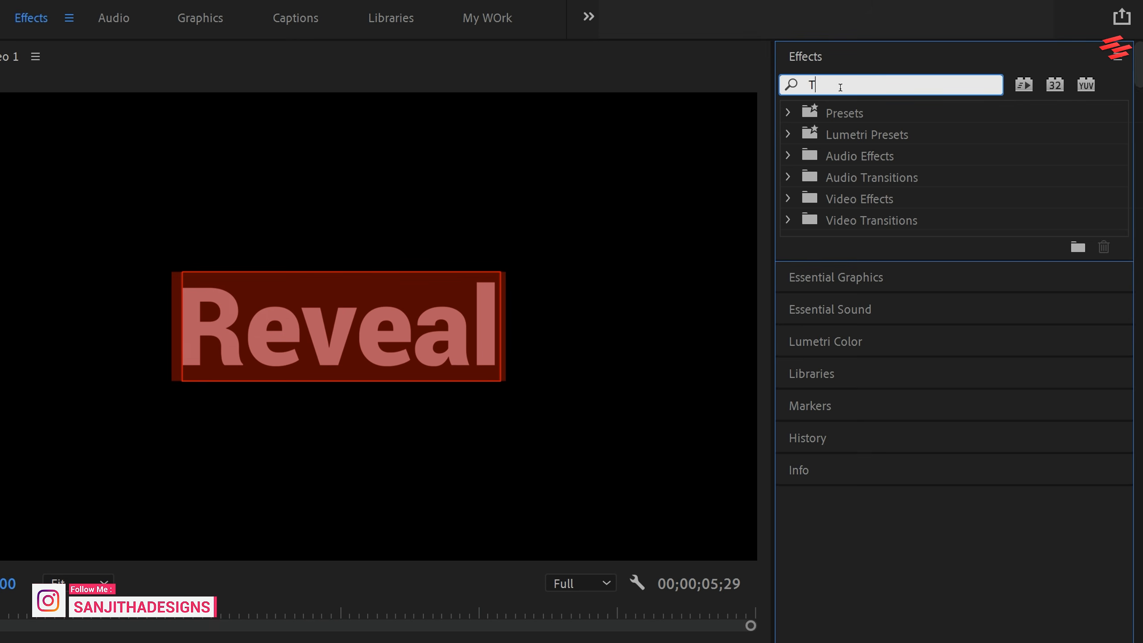
type("ransfor")
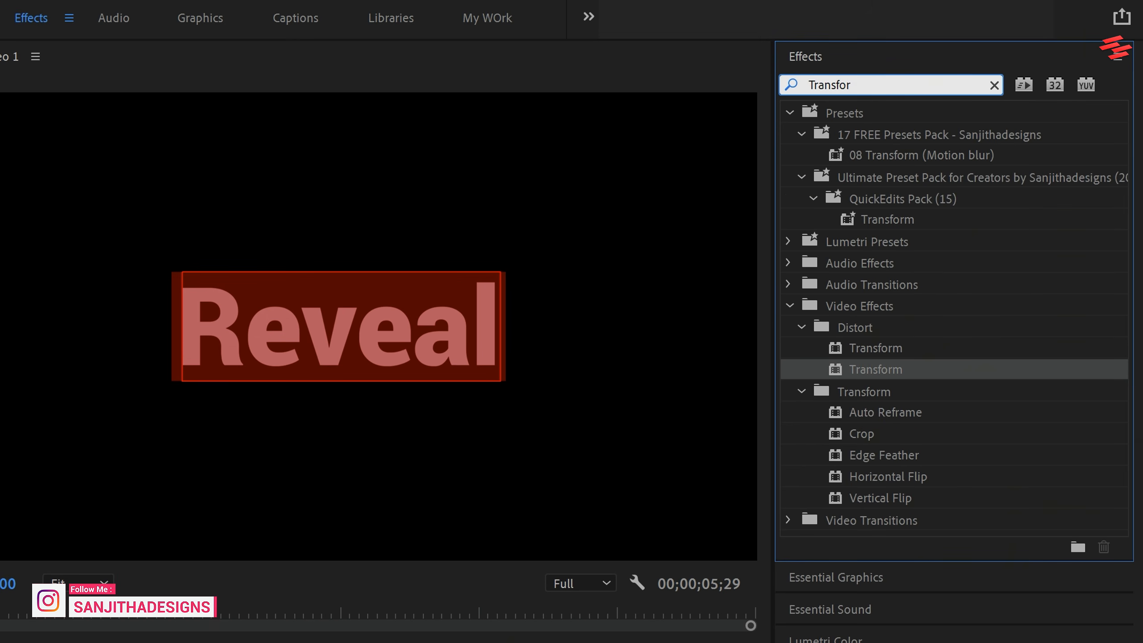
left_click_drag(888, 369, 474, 474)
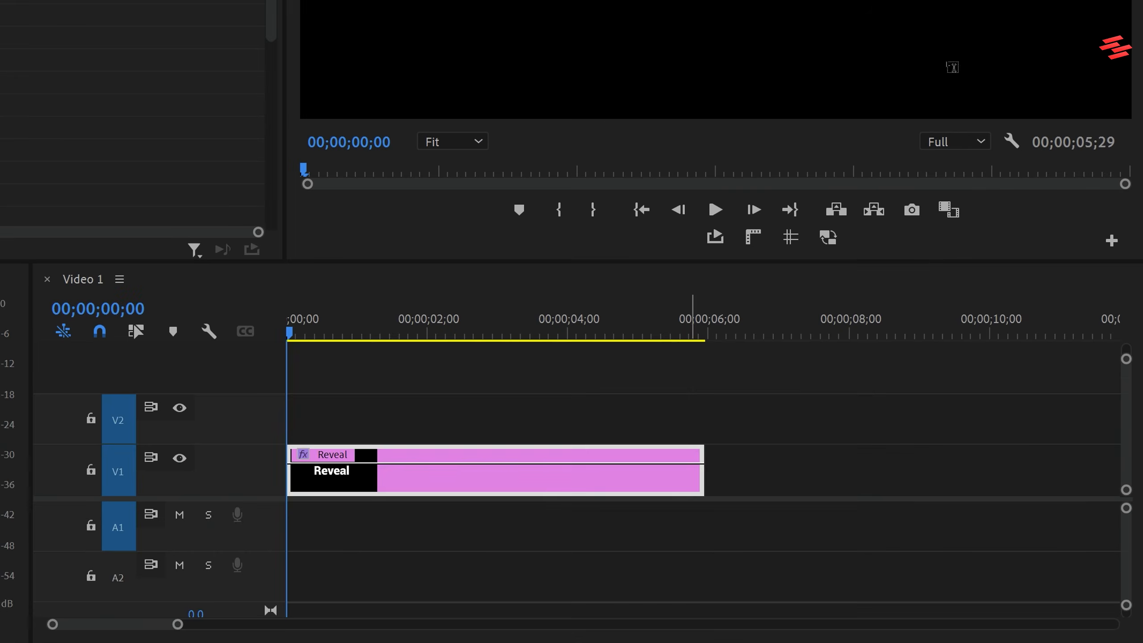
Search the effects for Crop, apply it to the Reveal clip, and select the applied Crop effect.
left_click(795, 83)
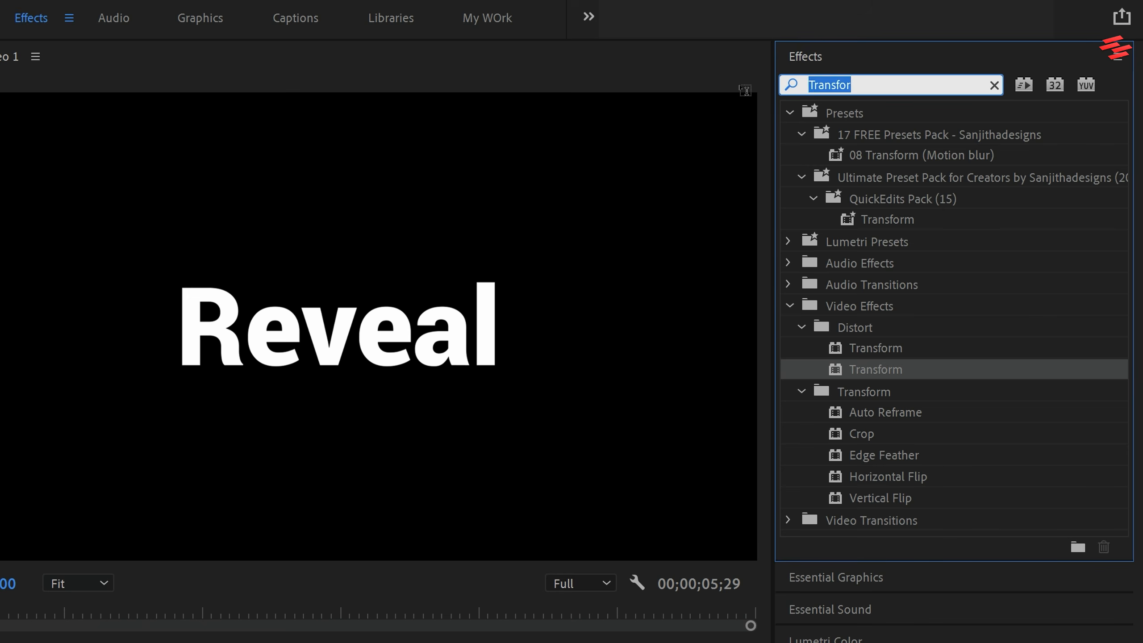
type("crop")
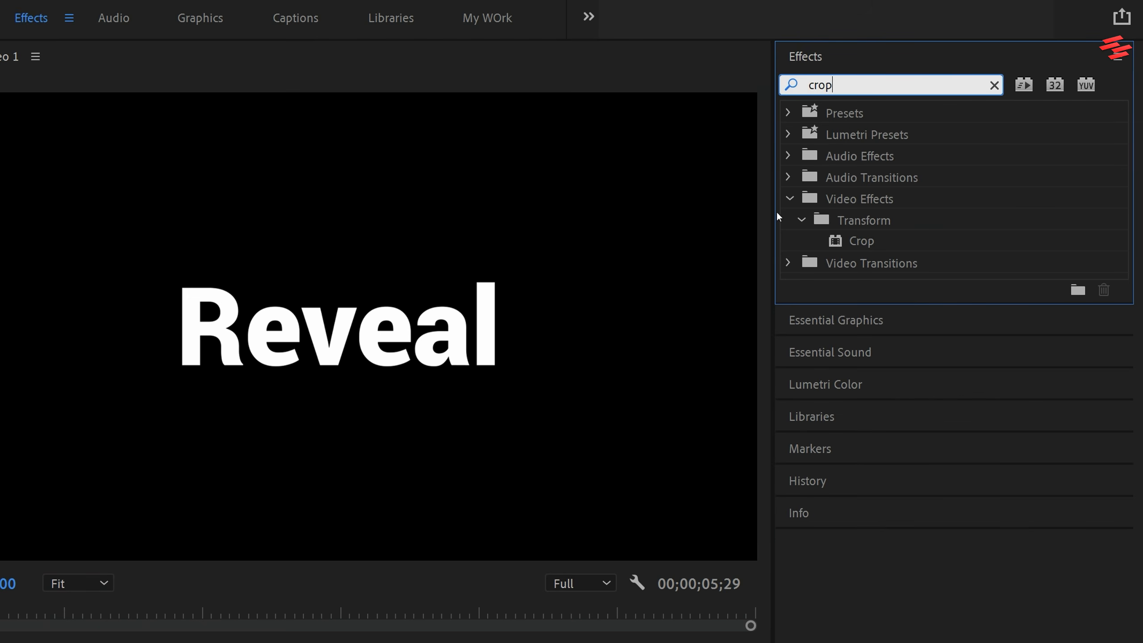
left_click(860, 245)
left_click_drag(861, 244, 412, 489)
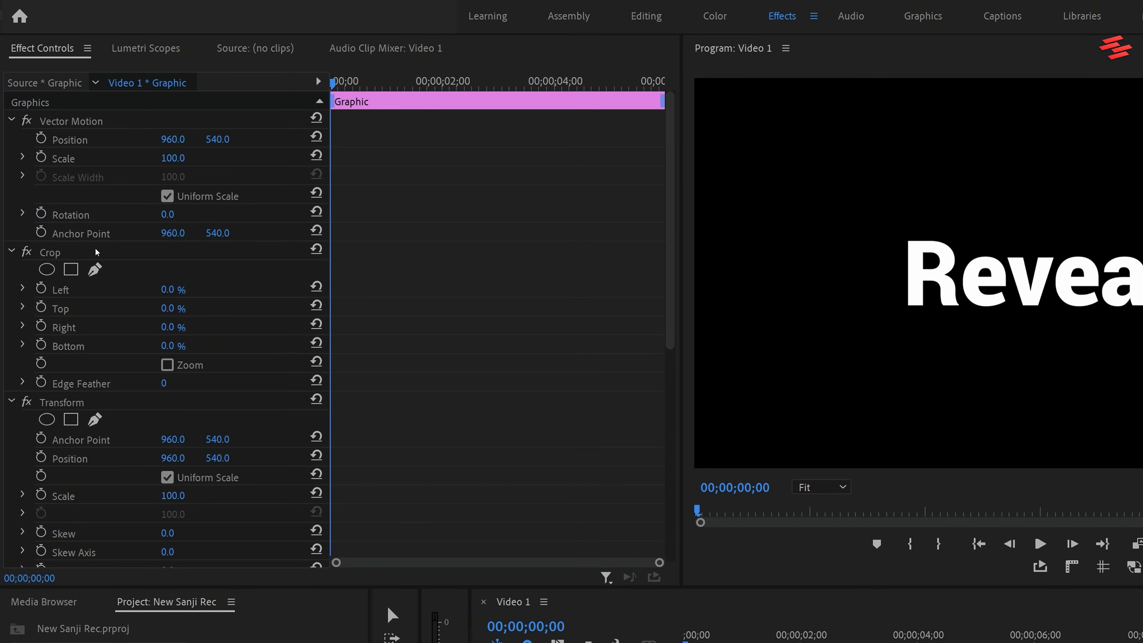
left_click(97, 253)
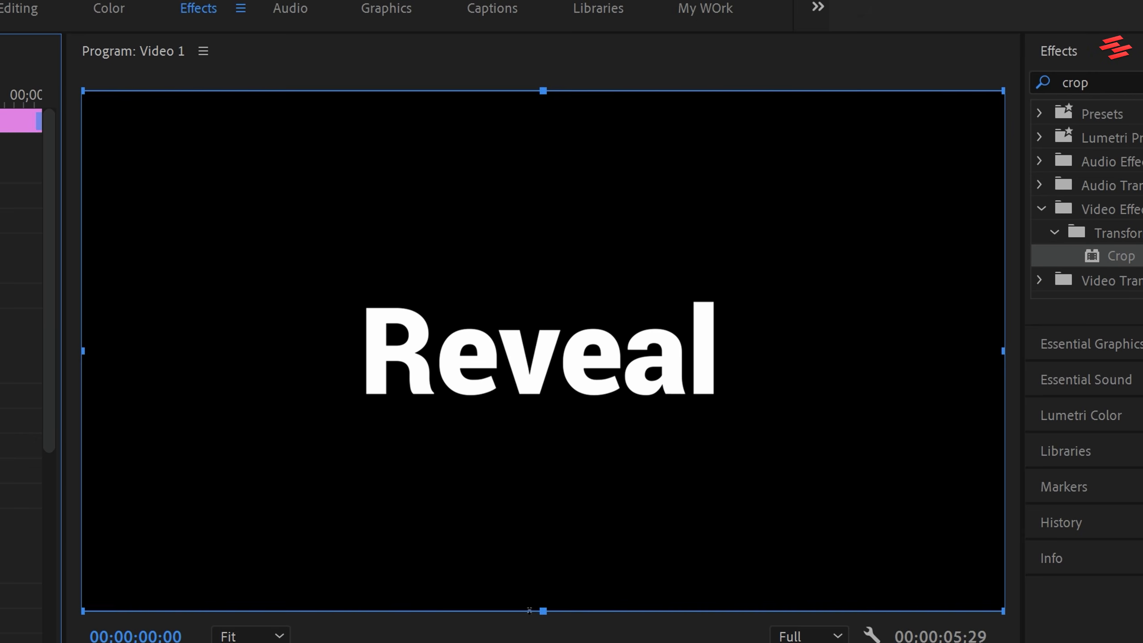
Crop the Reveal clip's bottom by 40.5% and keyframe its Transform Position vertically from 801 at the start to 540 at one second.
left_click_drag(529, 610, 568, 404)
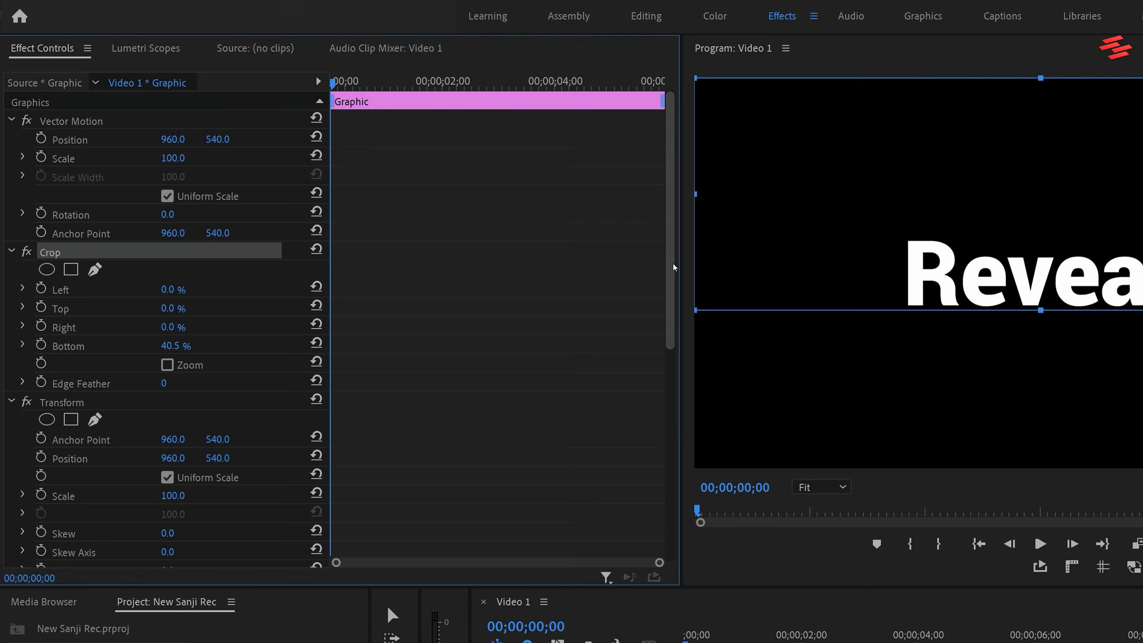
left_click_drag(673, 265, 677, 374)
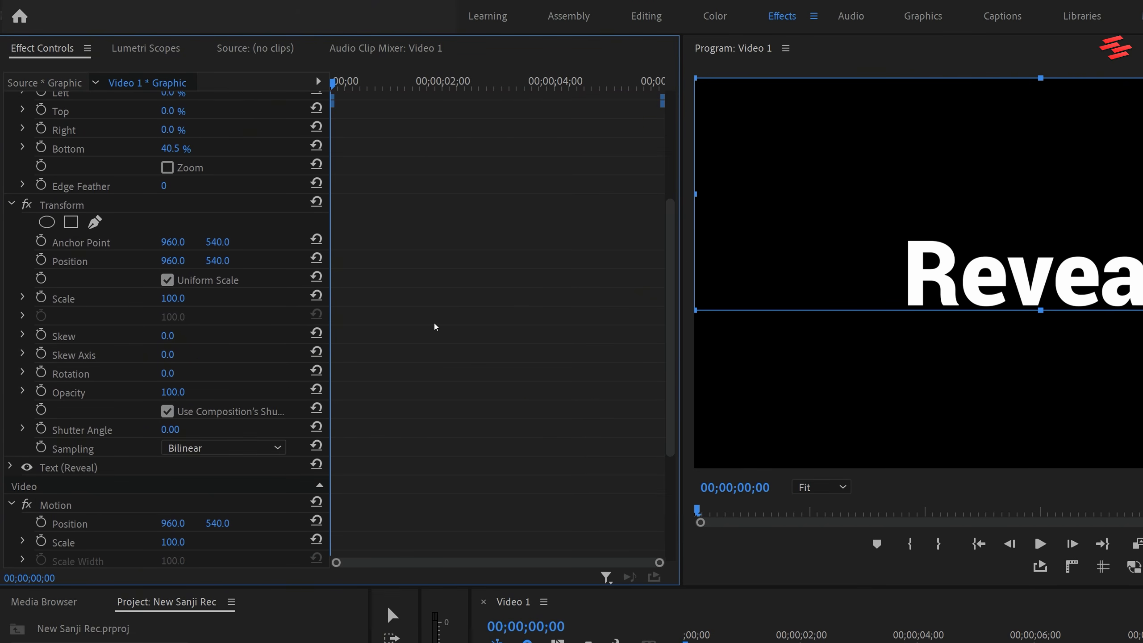
left_click(41, 261)
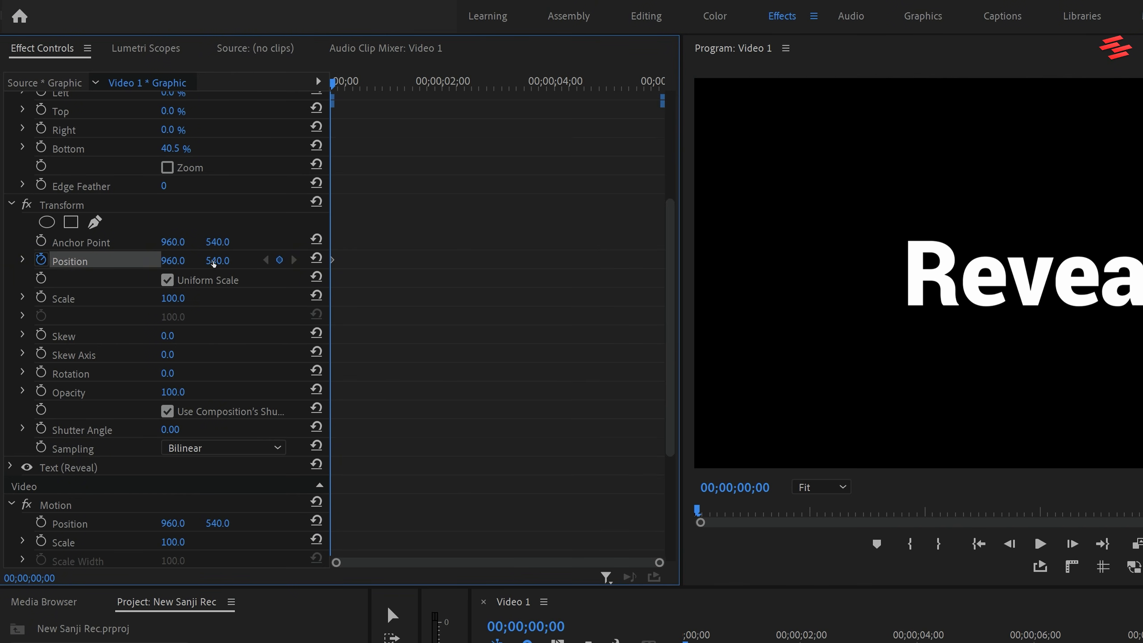
left_click_drag(214, 264, 331, 263)
left_click_drag(333, 82, 389, 83)
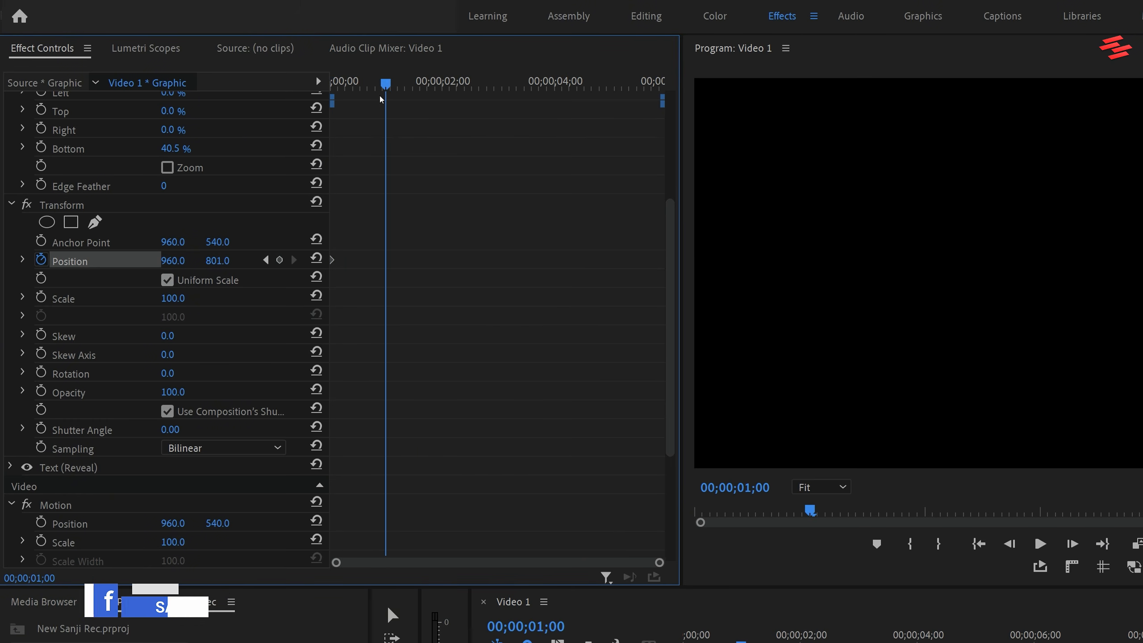
left_click(317, 258)
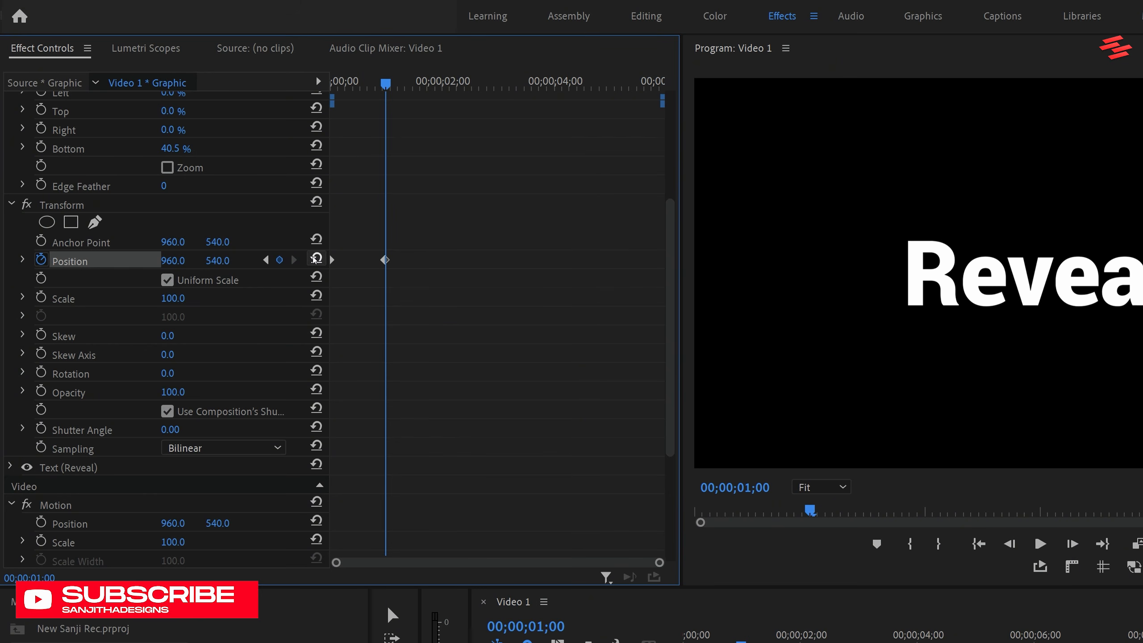
Apply Ease In and Ease Out temporal interpolation to both Transform Position keyframes.
left_click_drag(445, 276, 330, 243)
right_click(387, 264)
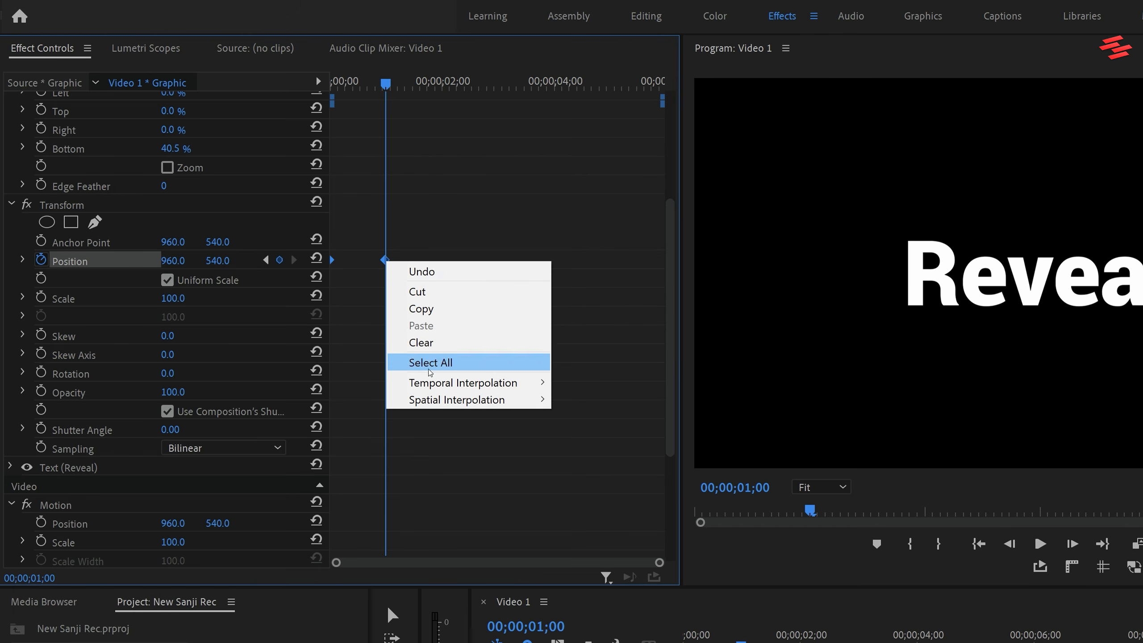
mouse_move(436, 382)
left_click(590, 471)
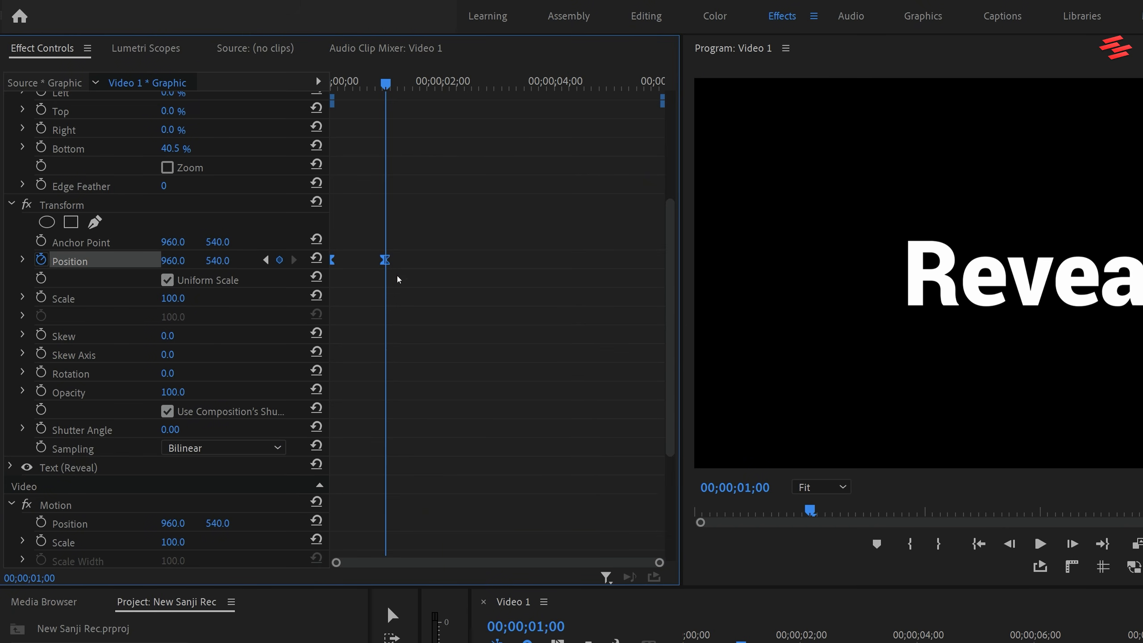
right_click(387, 265)
mouse_move(517, 383)
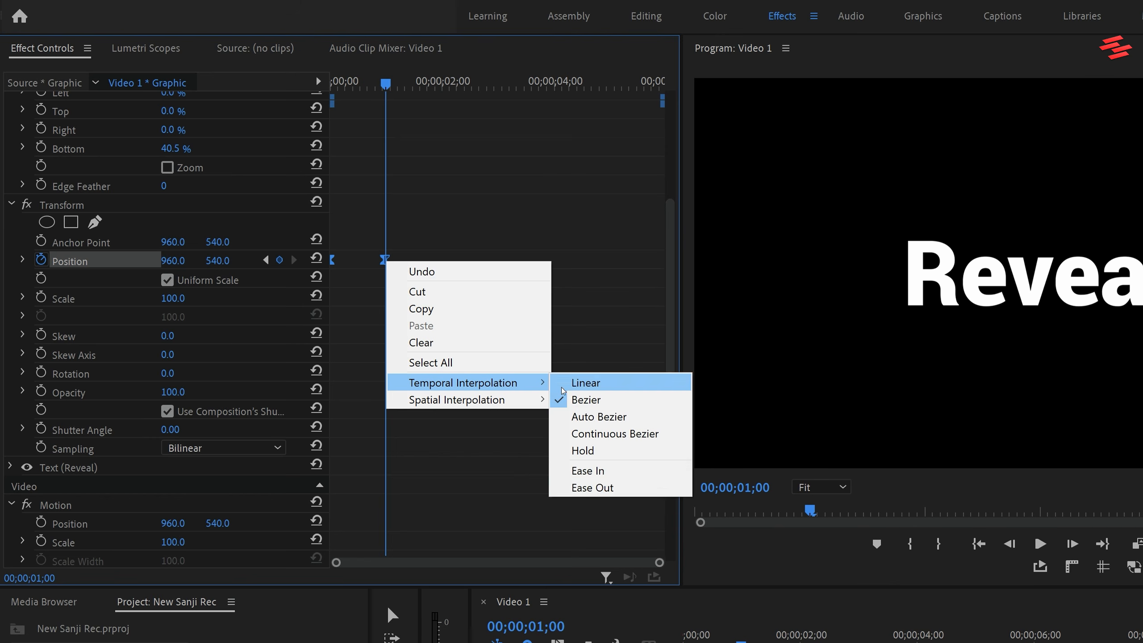
left_click(611, 488)
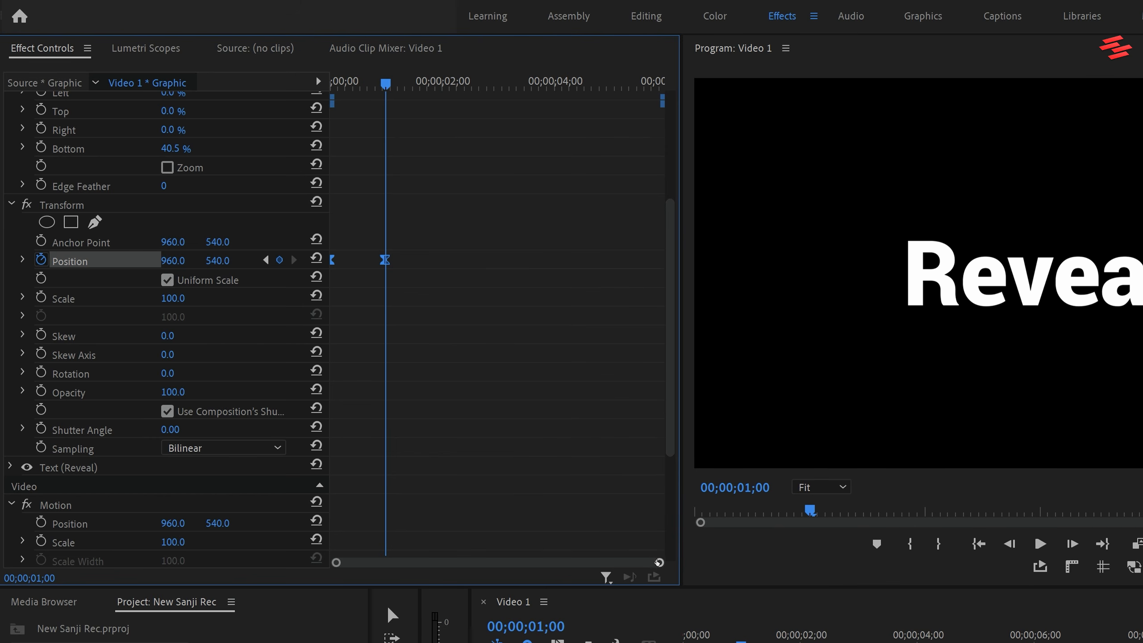
Reshape the Position velocity curve by extending the one-second keyframe's incoming handle toward the first keyframe for a fast start and slow finish.
left_click_drag(659, 563, 495, 562)
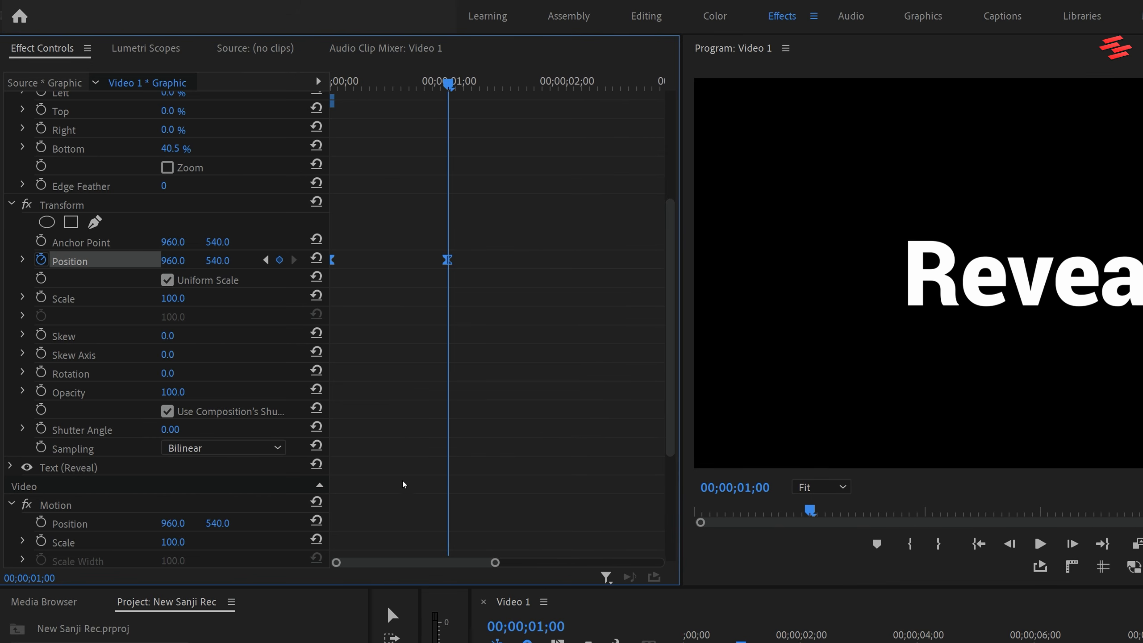
left_click(22, 260)
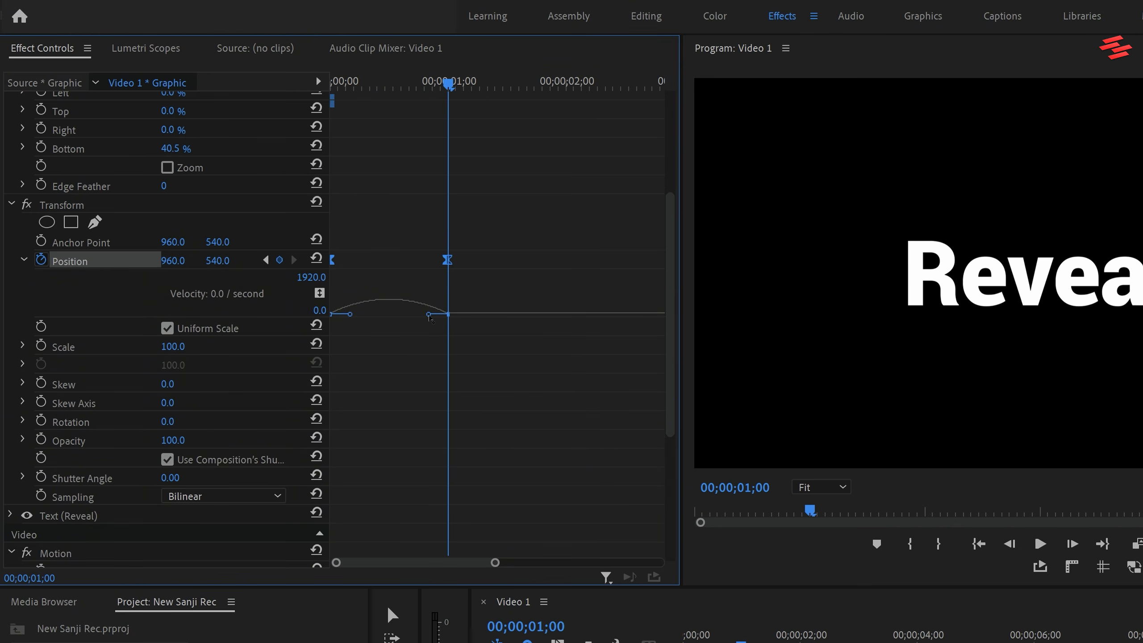
left_click_drag(430, 318, 360, 317)
left_click(23, 260)
Turn off Use Composition's Shutter Angle for the Transform effect and set its Shutter Angle to 360.
left_click(167, 411)
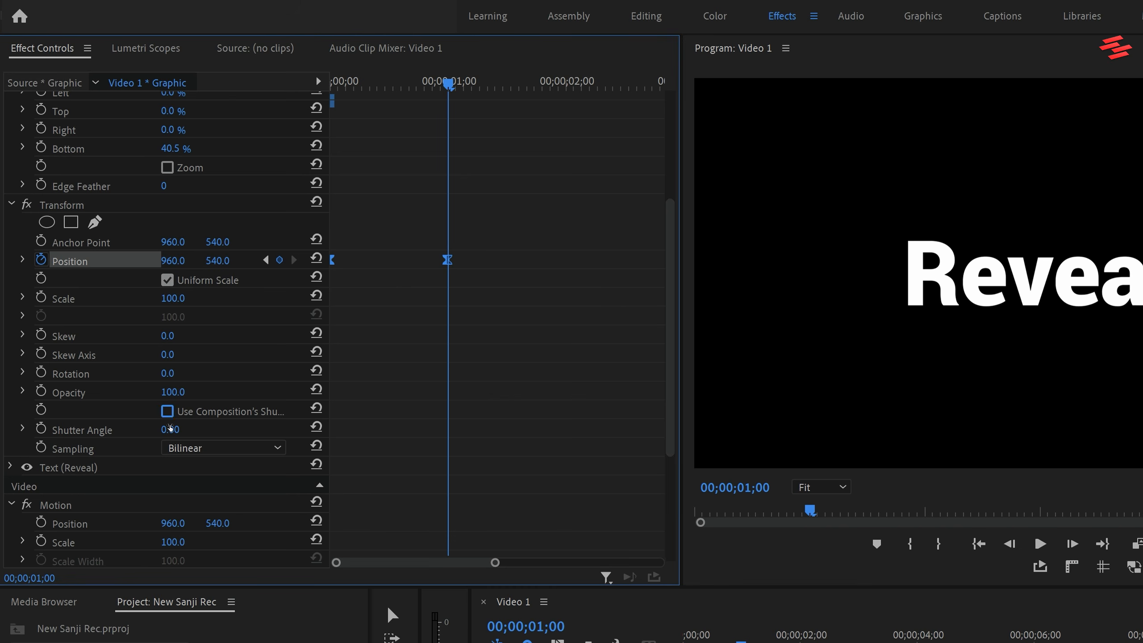
left_click(170, 429)
type("360")
key("Return")
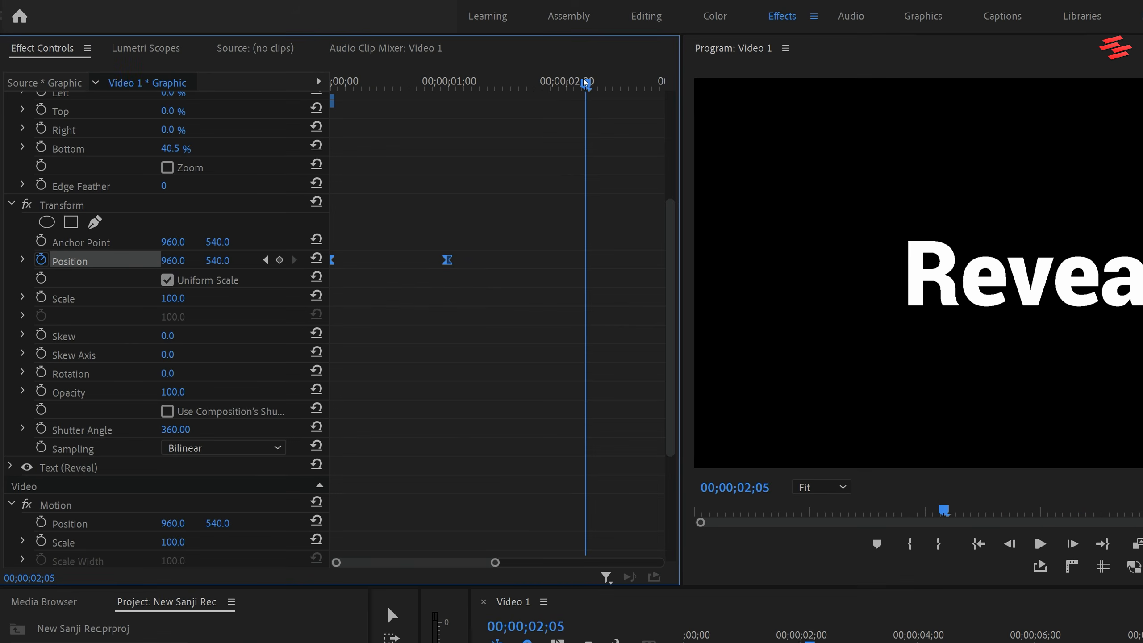
Add a Position hold keyframe at two seconds and copy the first Position keyframe to three seconds.
left_click_drag(584, 83, 566, 82)
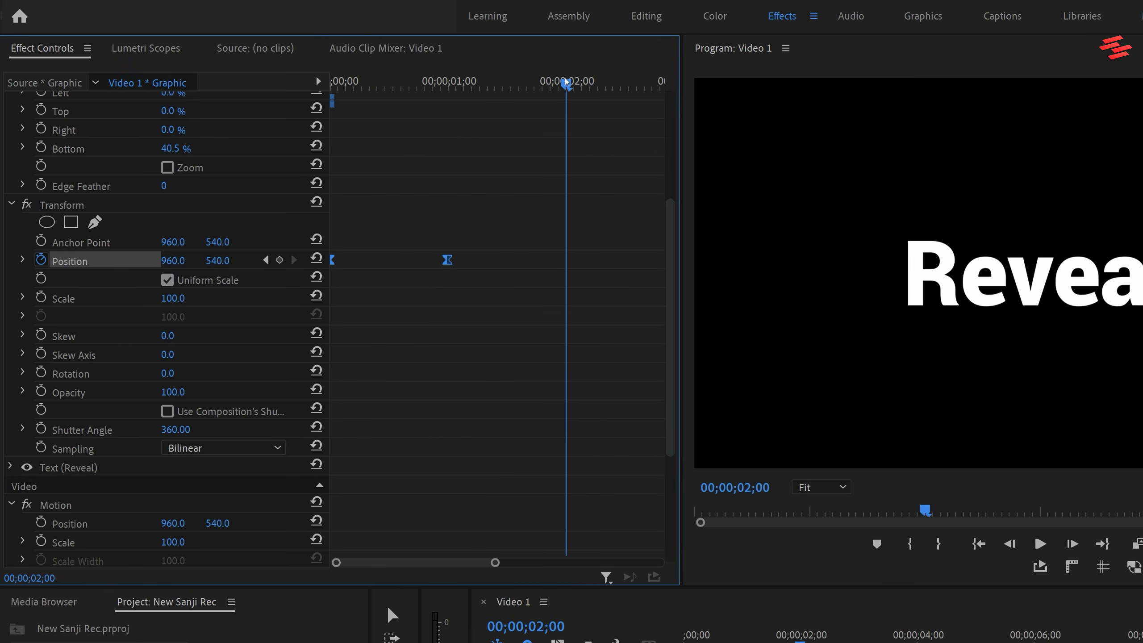
left_click(280, 260)
left_click_drag(566, 83, 651, 83)
left_click_drag(495, 561, 523, 562)
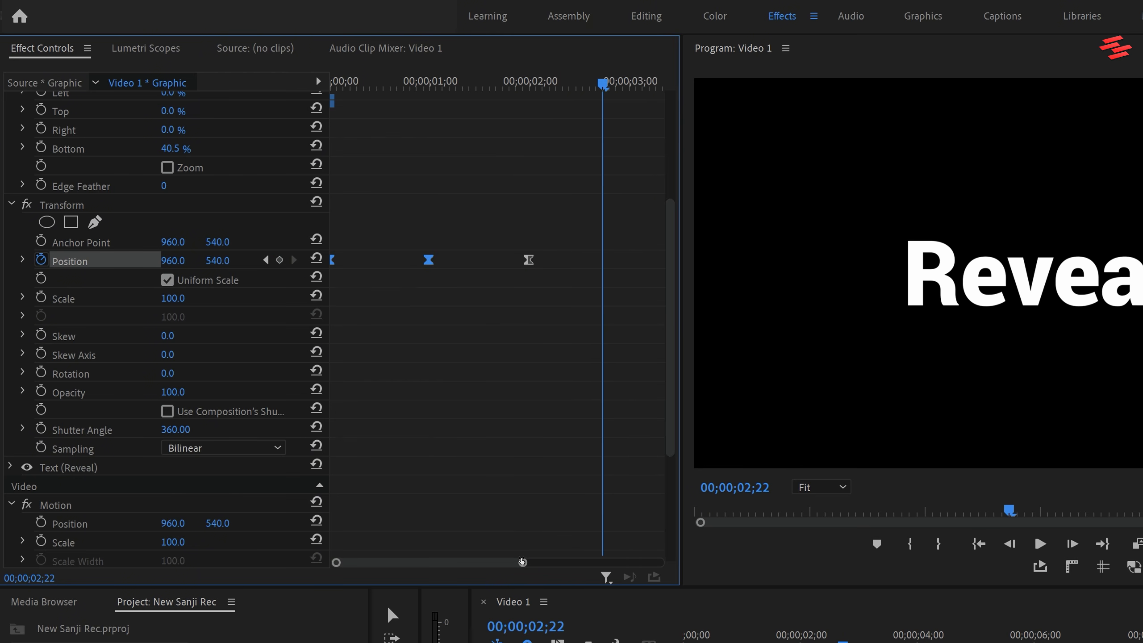
left_click_drag(603, 83, 632, 83)
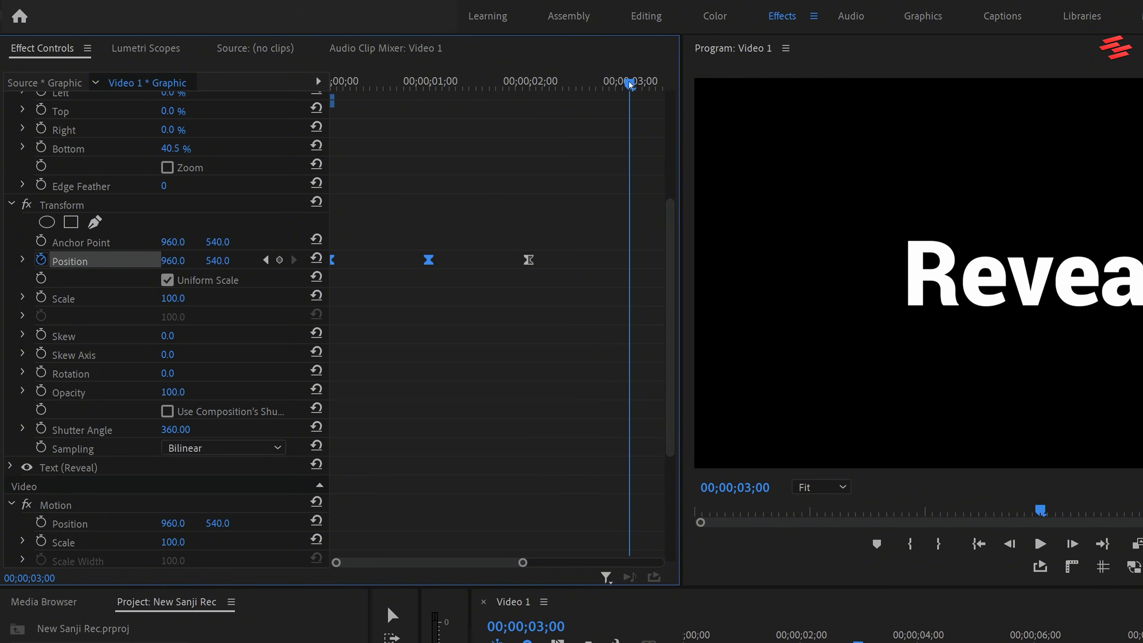
left_click_drag(332, 261, 628, 261, "alt")
Extend the two-second Position keyframe's outgoing velocity handle toward three seconds so the exit starts slowly, and scrub back to the clip's beginning.
left_click(22, 260)
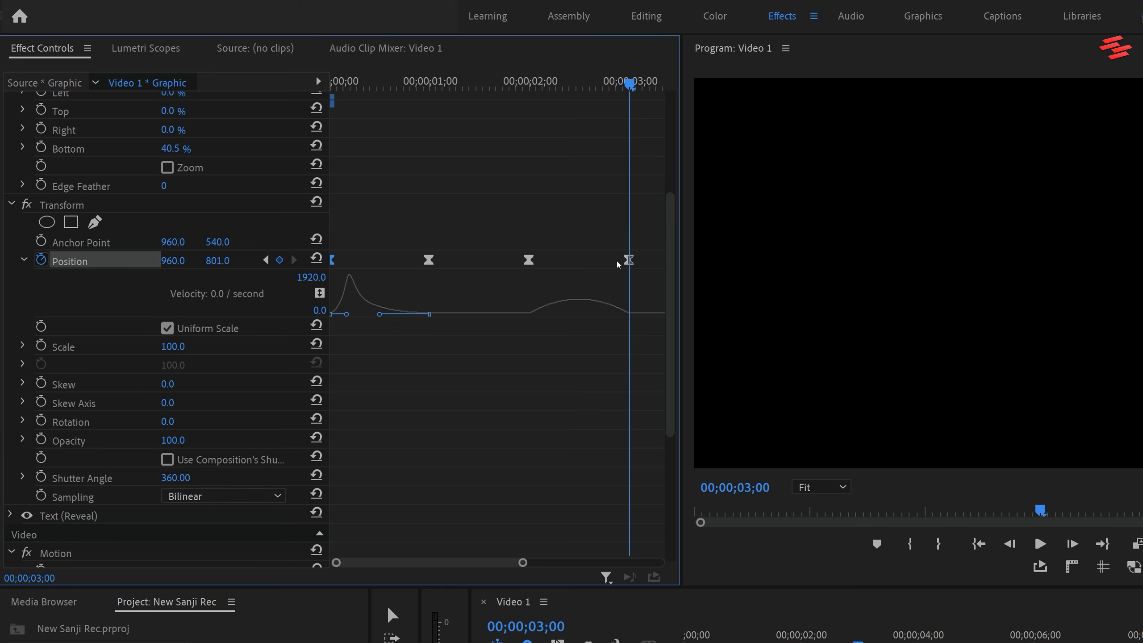
left_click(628, 264)
left_click_drag(546, 315, 579, 314)
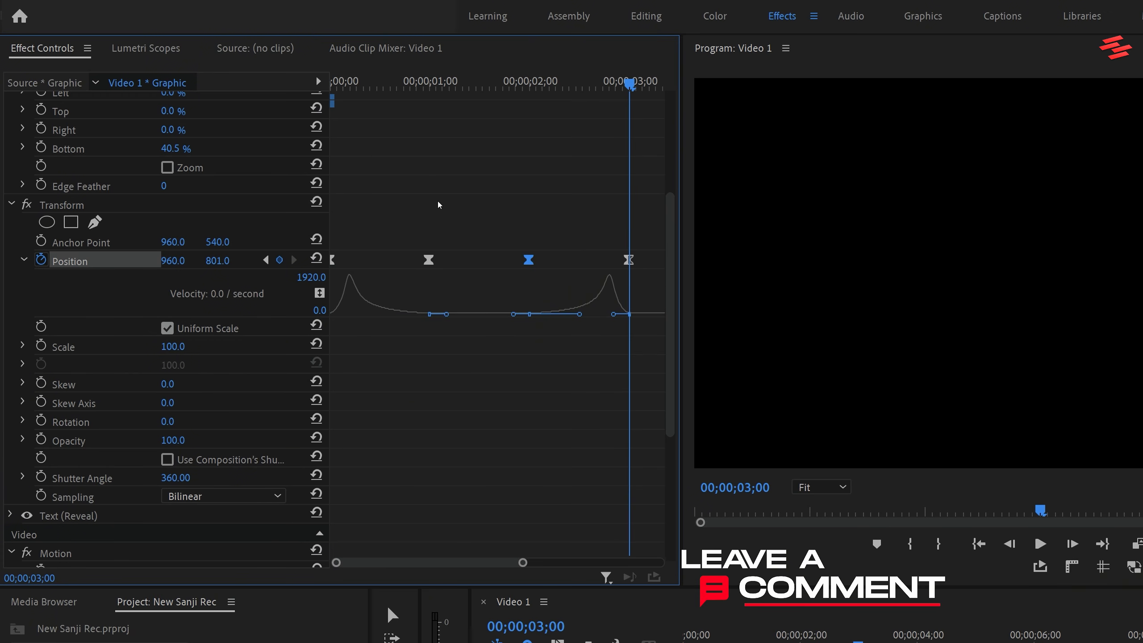
left_click_drag(341, 86, 359, 85)
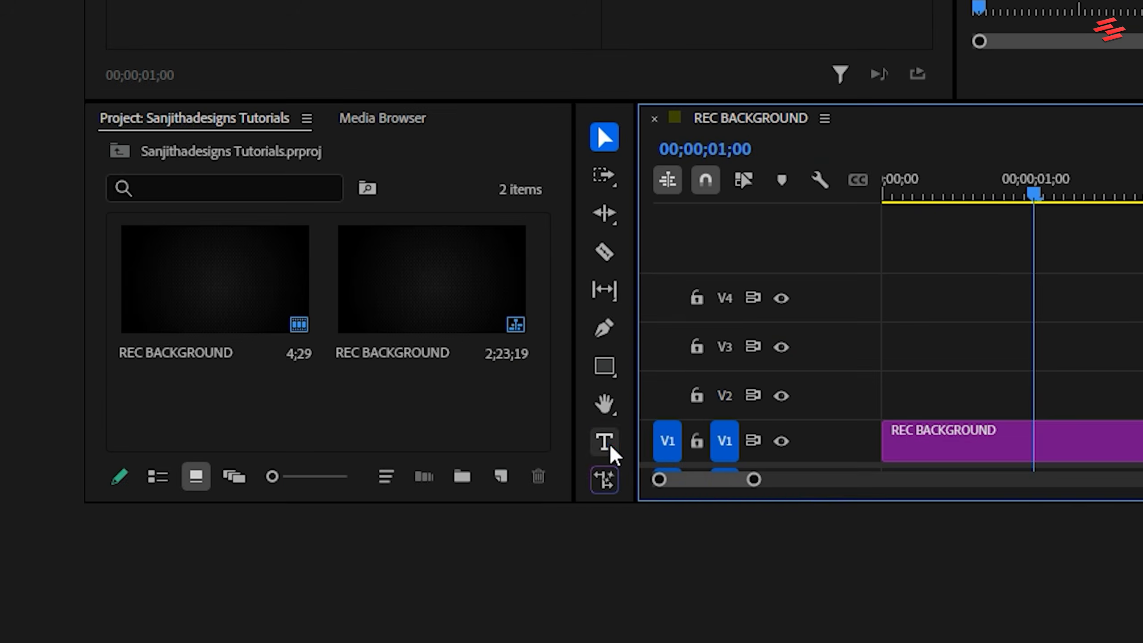
Add a text layer reading "Smooth Text Animation" above the background in the REC BACKGROUND sequence.
left_click(261, 572)
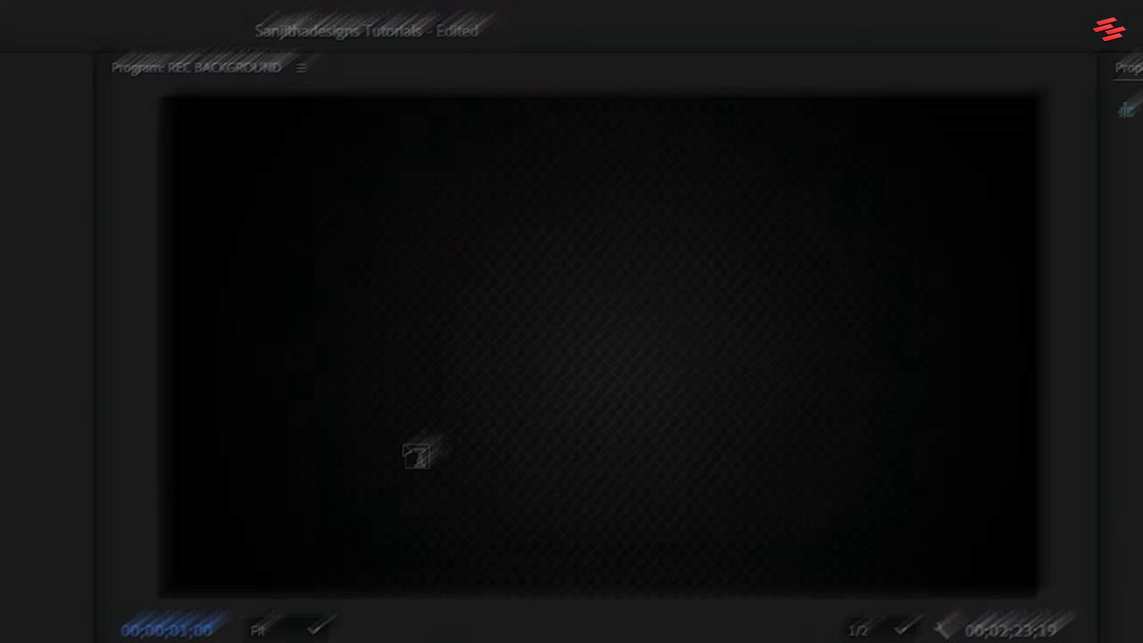
left_click(467, 367)
type("S")
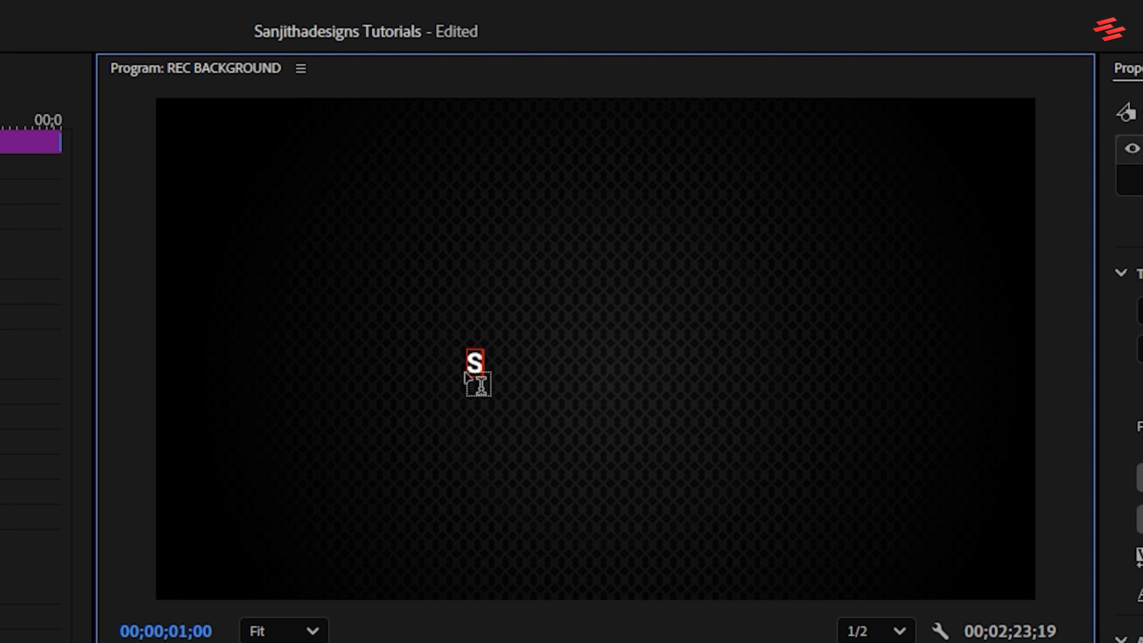
type("mooth T")
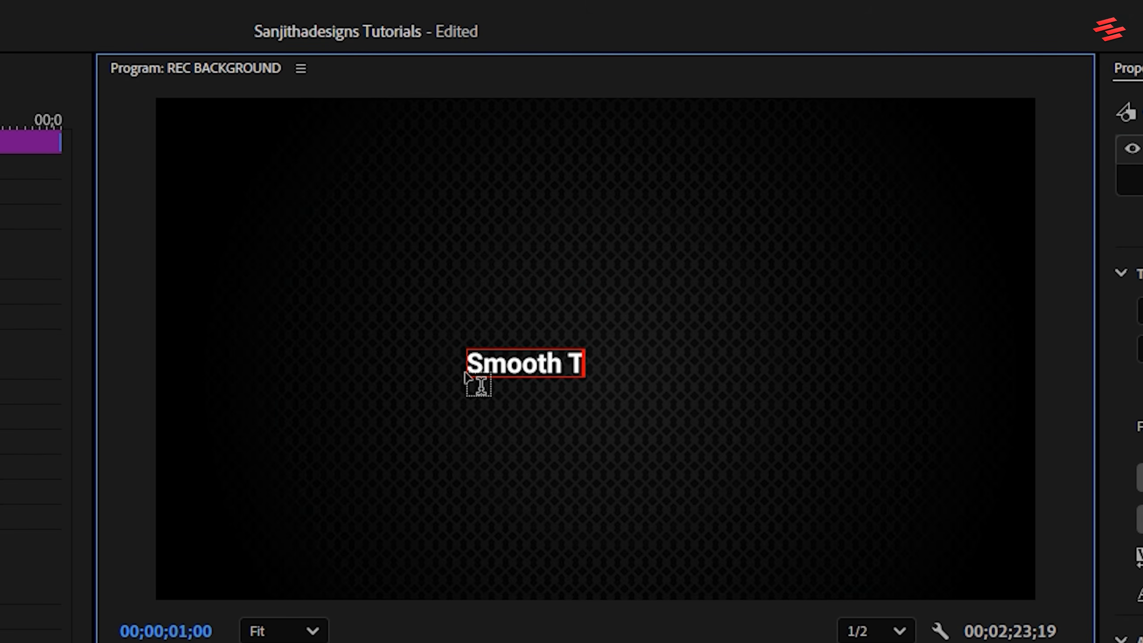
type("ext Animation")
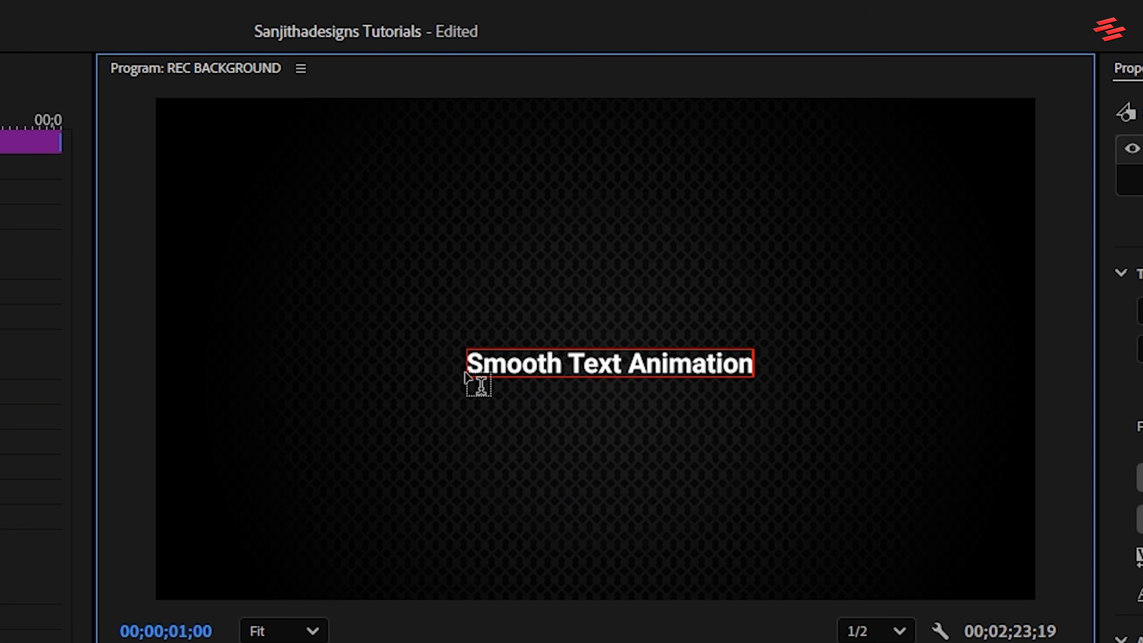
Center-align the Smooth Text Animation text and center it vertically in the frame.
key("ctrl+a")
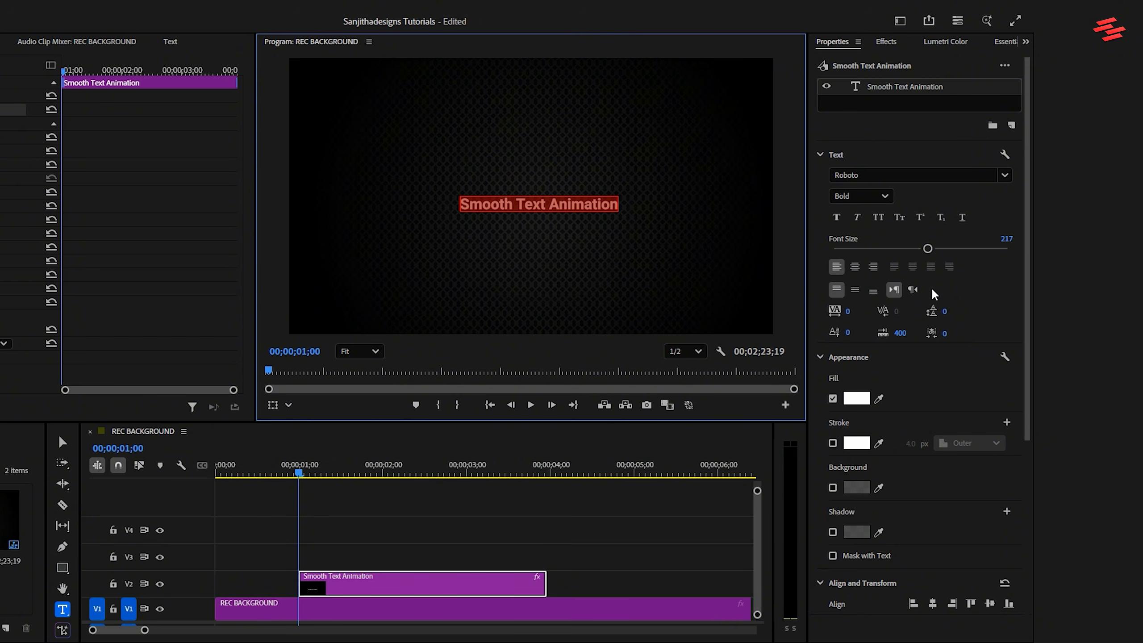
left_click(855, 266)
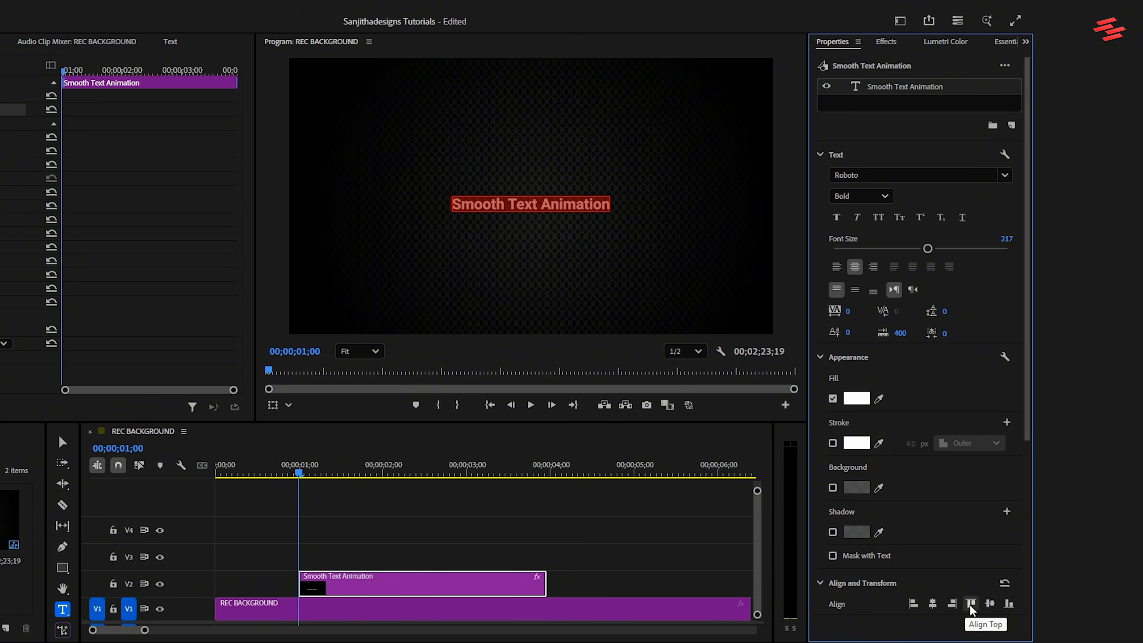
left_click(989, 603)
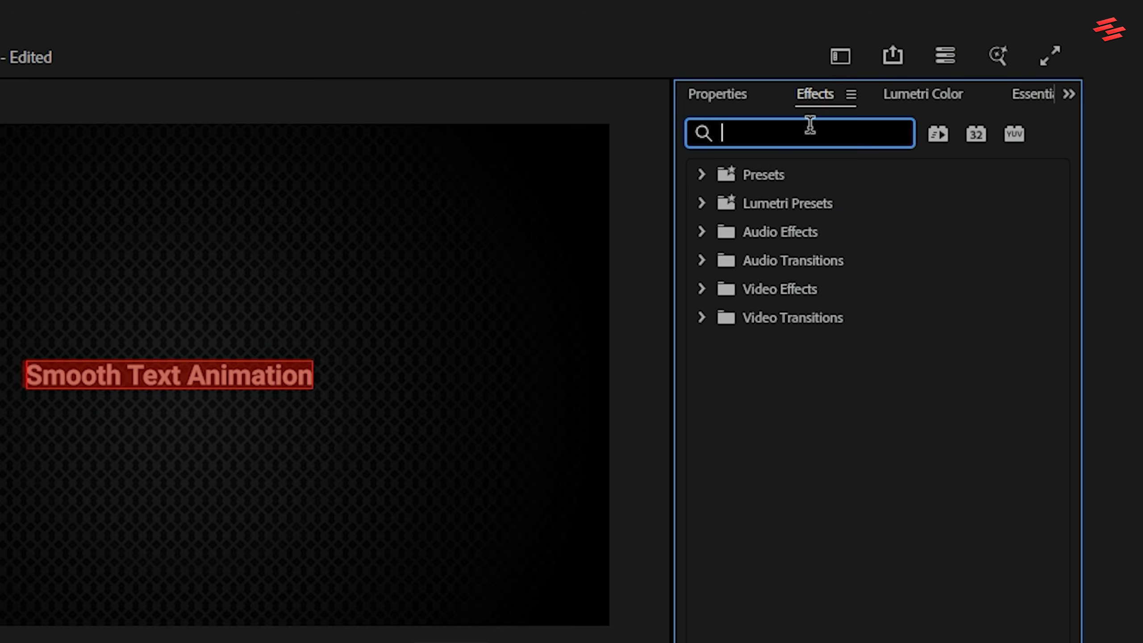
Search the effects for Crop and apply it to the Smooth Text Animation clip.
type("cro")
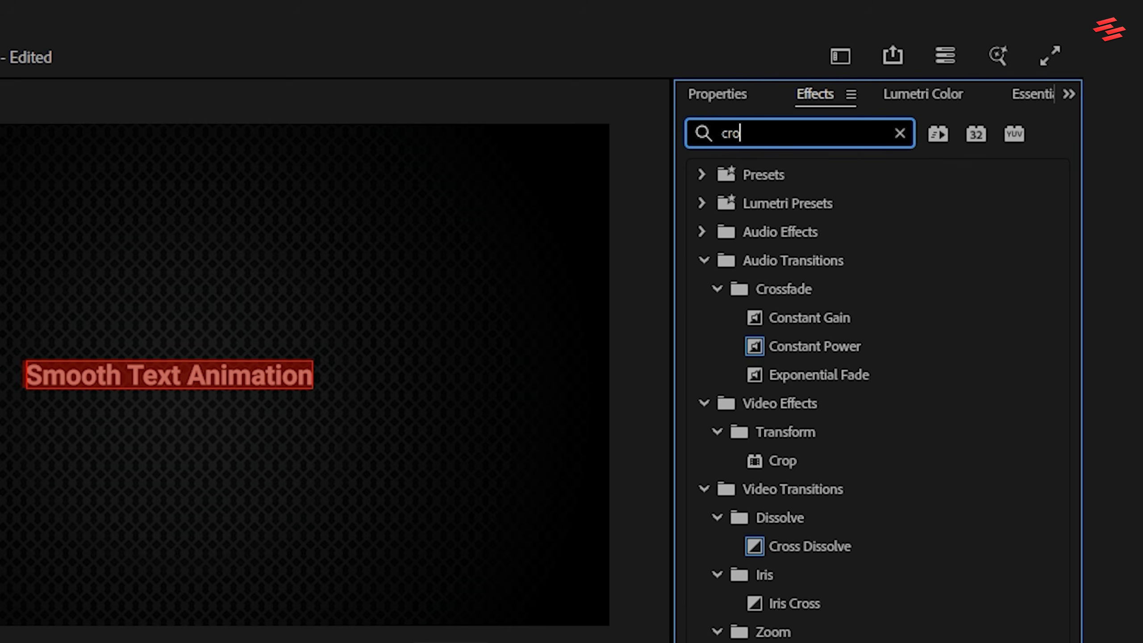
type("p")
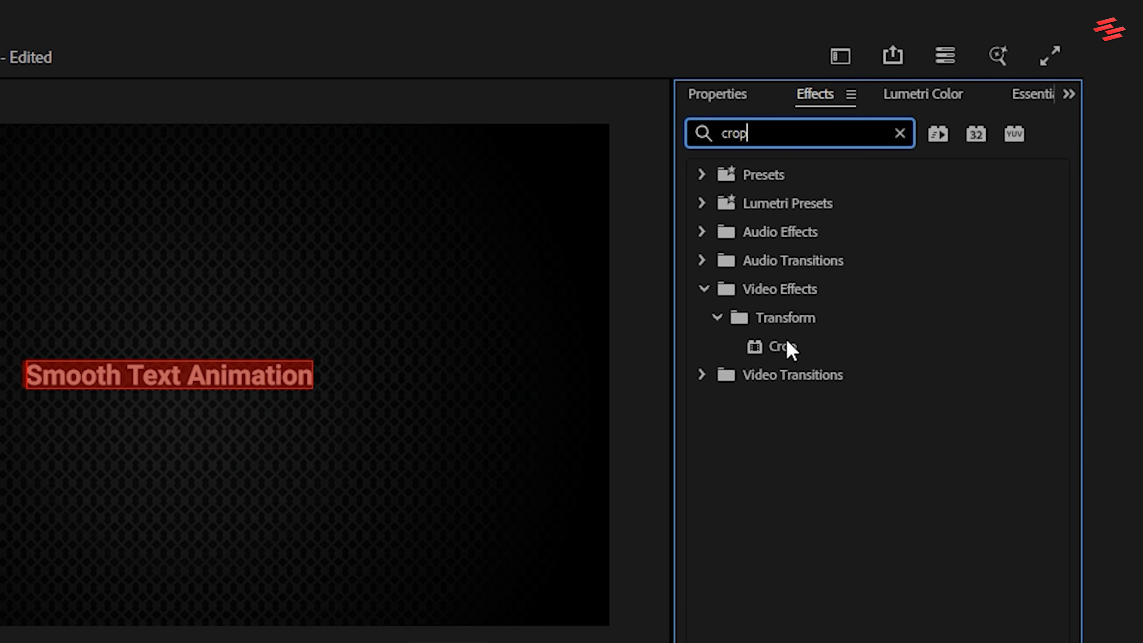
left_click_drag(785, 342, 585, 408)
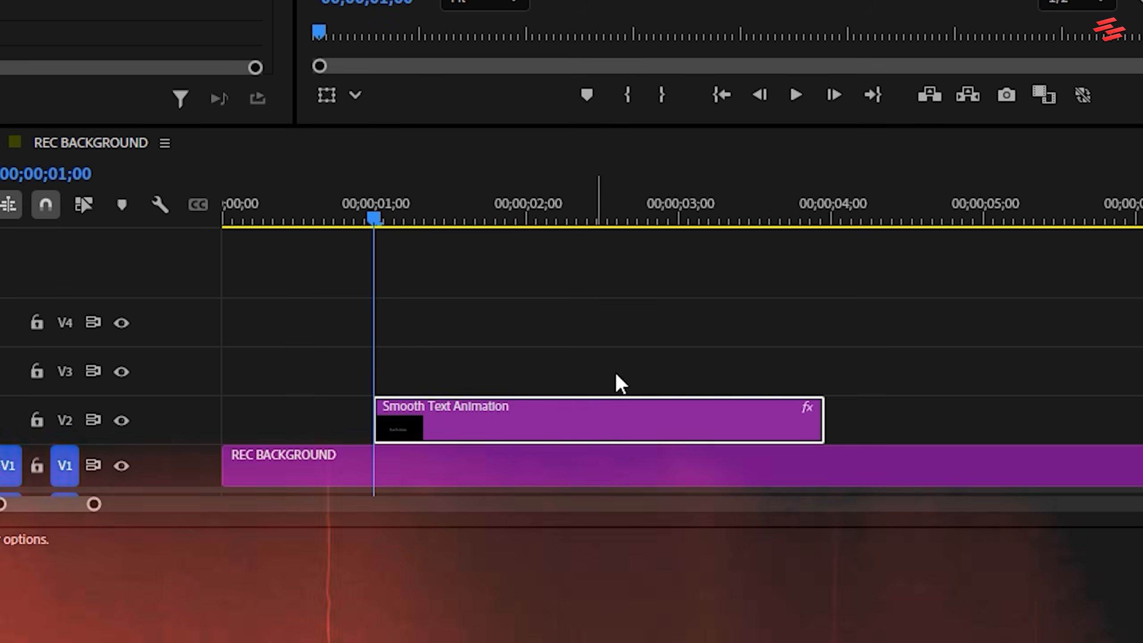
Search the effects for Transform and apply the video effect to the Smooth Text Animation clip.
left_click_drag(750, 133, 658, 146)
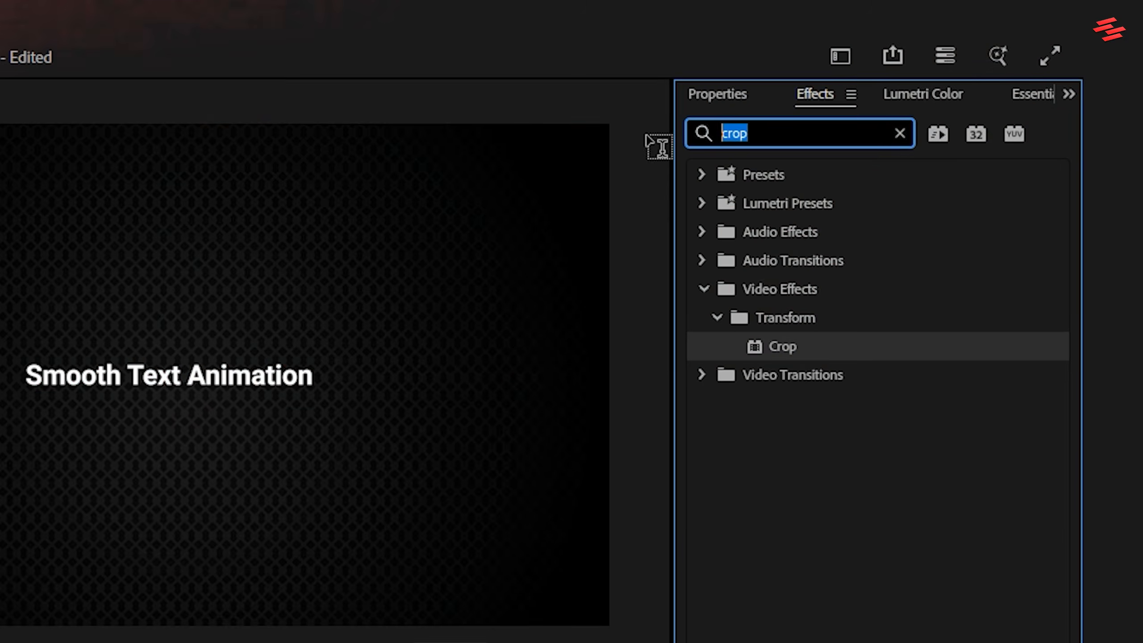
type("transfor")
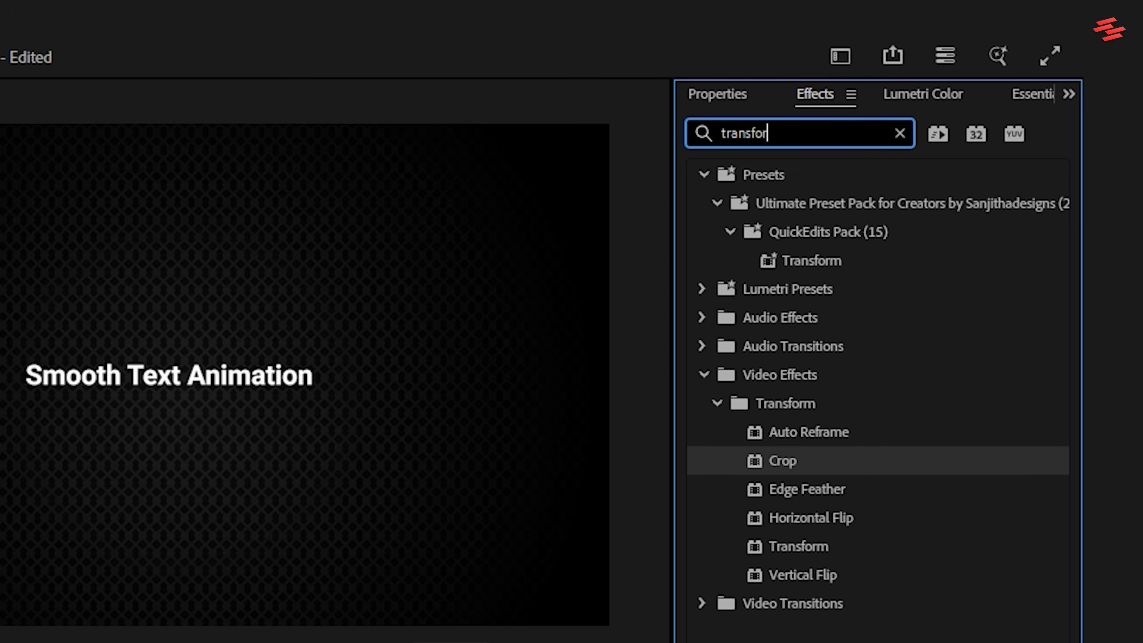
type("m")
left_click_drag(790, 544, 655, 416)
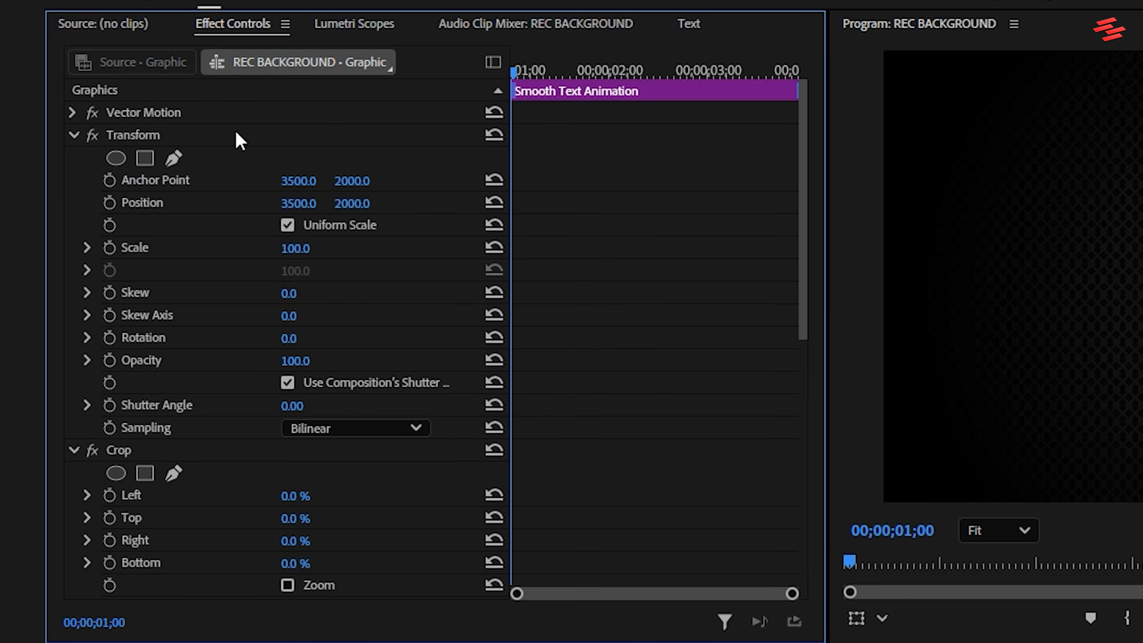
Set the Shutter Angle of the Smooth Text Animation clip's Transform effect to 360.
left_click(284, 407)
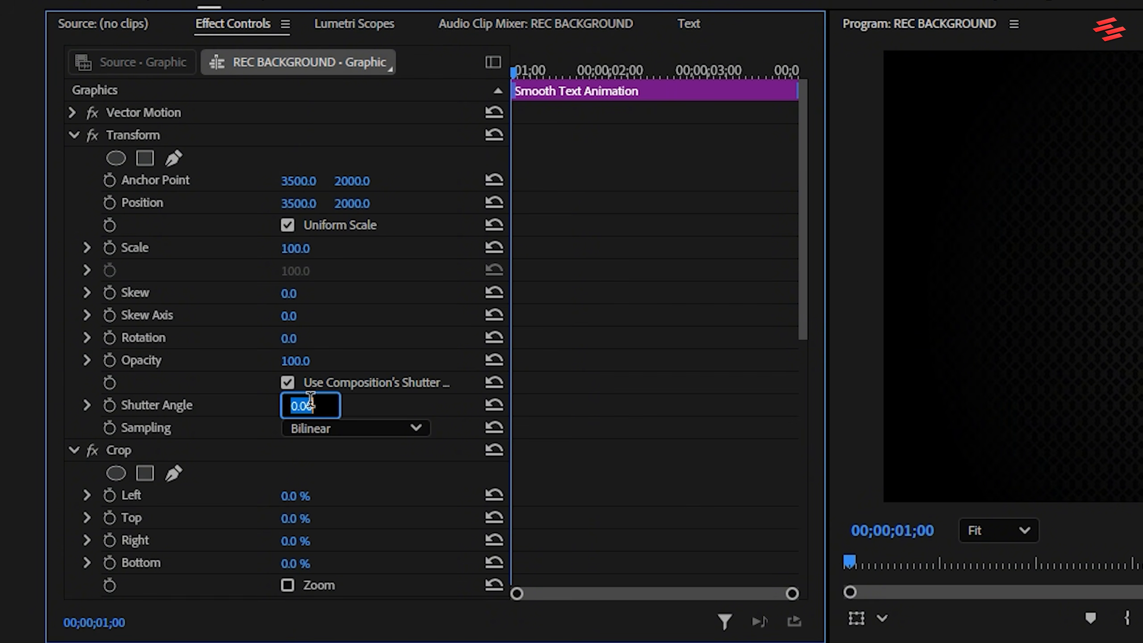
type("360")
key("Return")
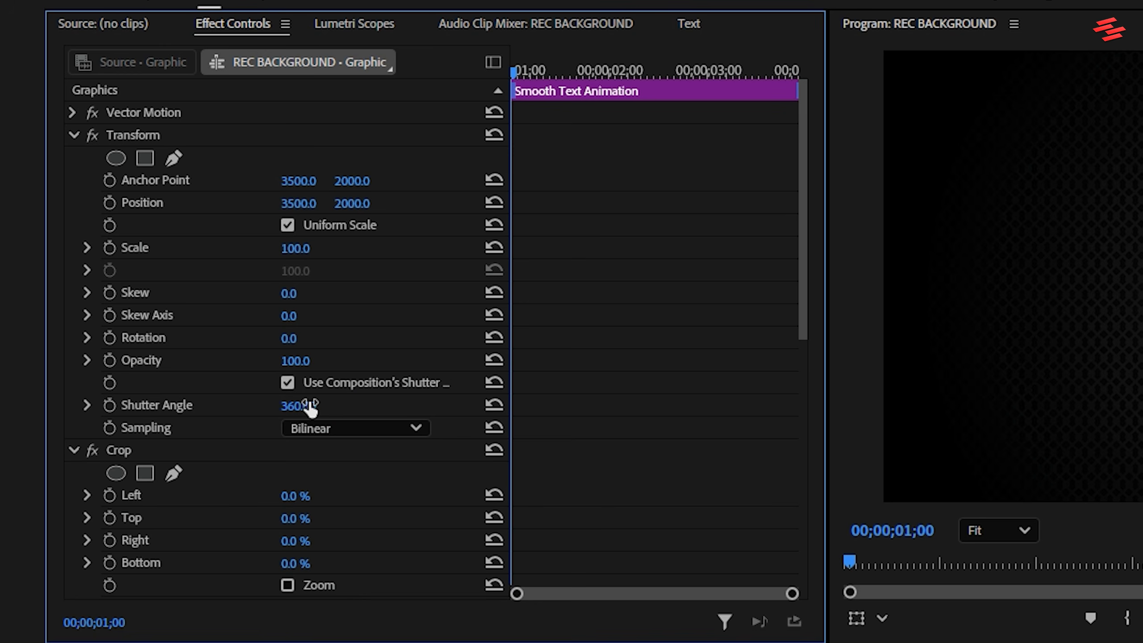
Lower the text by setting its Transform Position vertically to 2167 and add a Position keyframe at the clip's start.
left_click(288, 136)
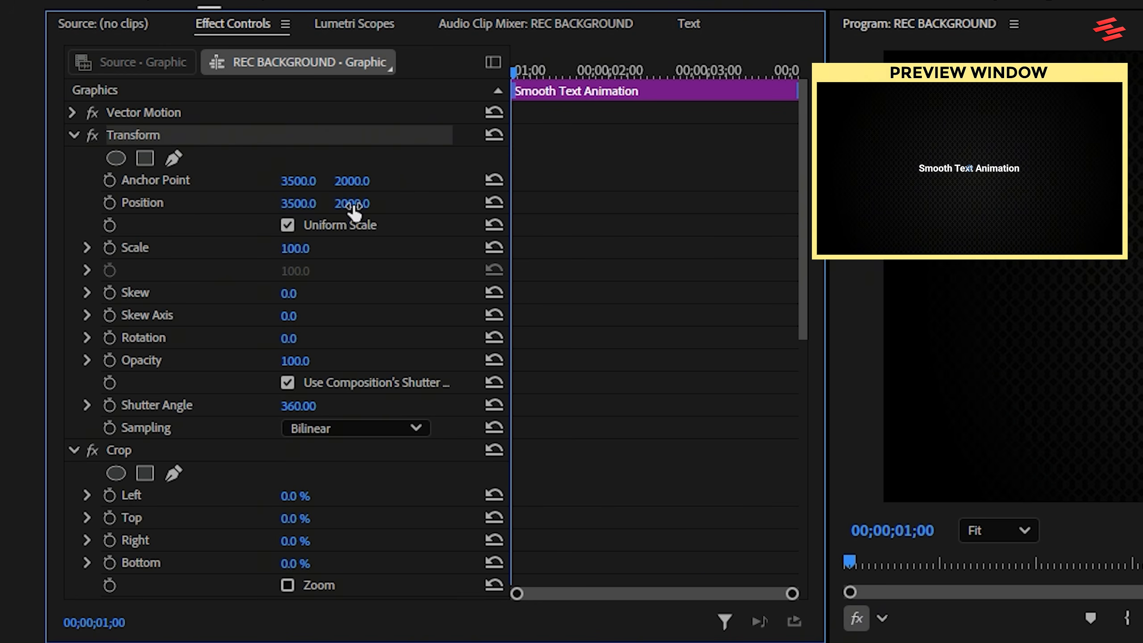
mouse_move(353, 206)
left_mouse_down()
mouse_move(430, 206)
mouse_move(360, 205)
left_mouse_up()
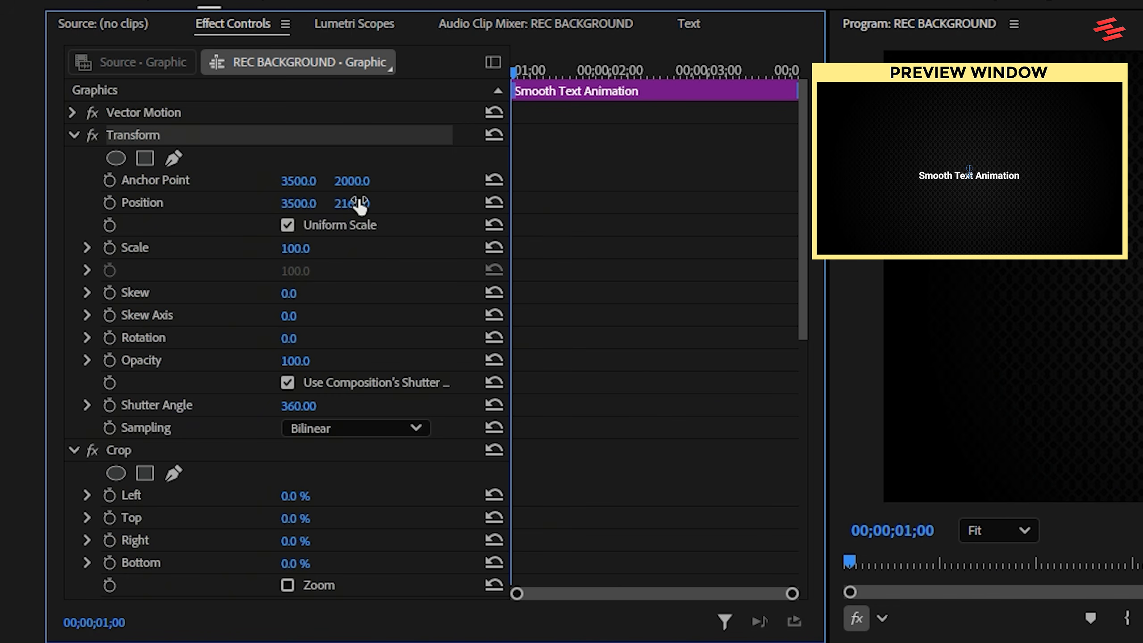
left_click(109, 203)
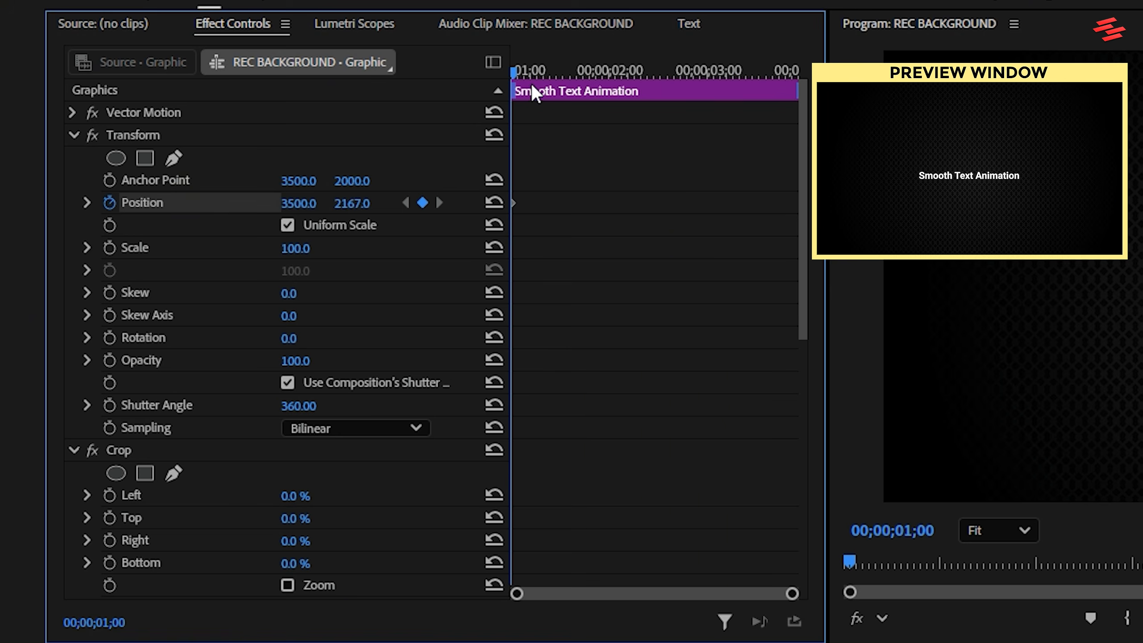
Reset the Transform Position at 00;00;02;00 to 2000 vertically and apply Ease In and Ease Out to both Position keyframes.
left_click_drag(532, 72, 611, 72)
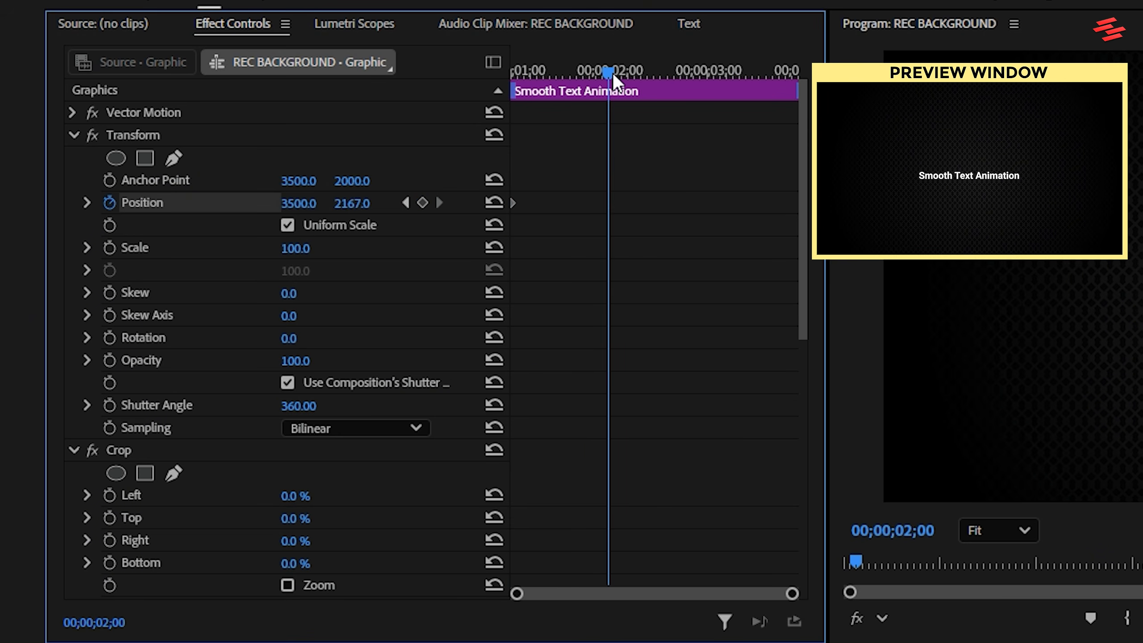
left_click(494, 202)
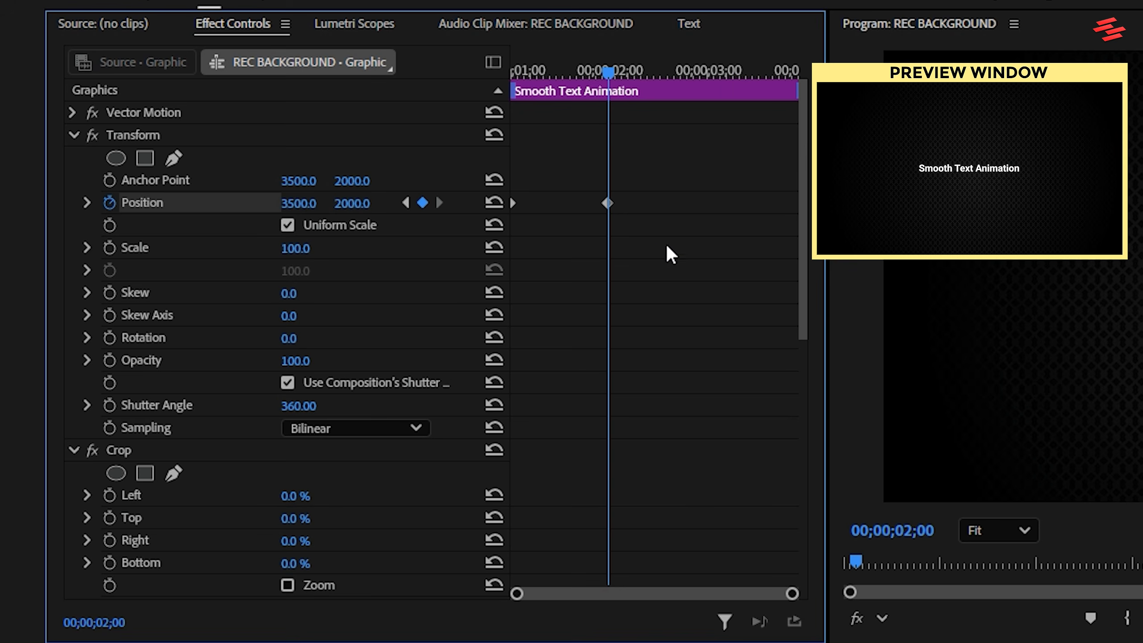
left_click_drag(660, 239, 484, 173)
right_click(608, 202)
mouse_move(720, 388)
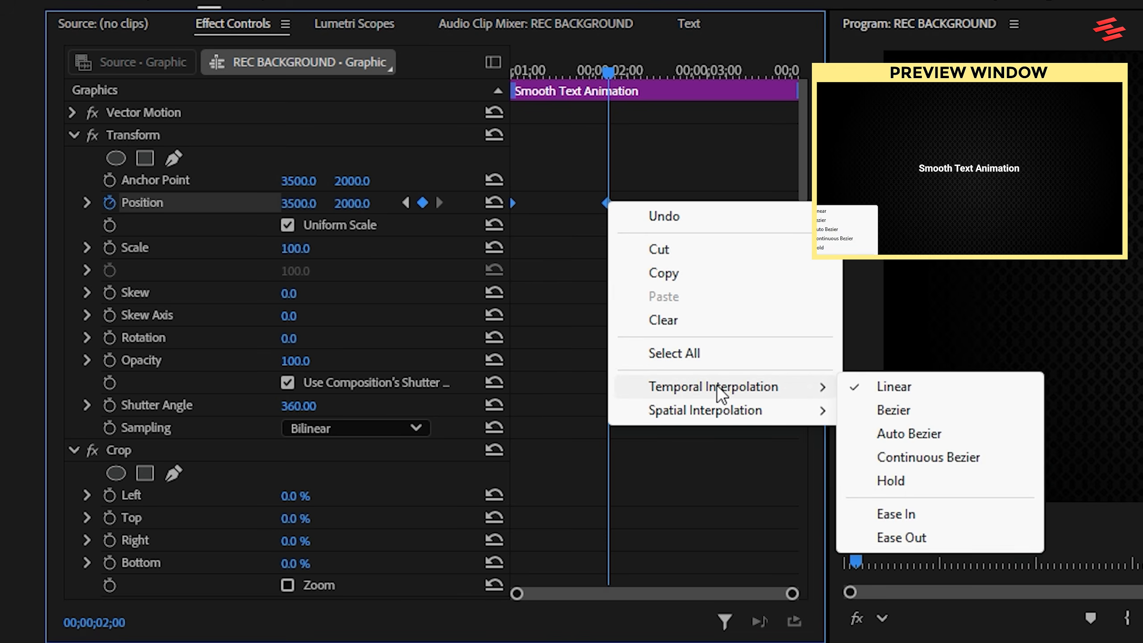
left_click(884, 522)
right_click(607, 201)
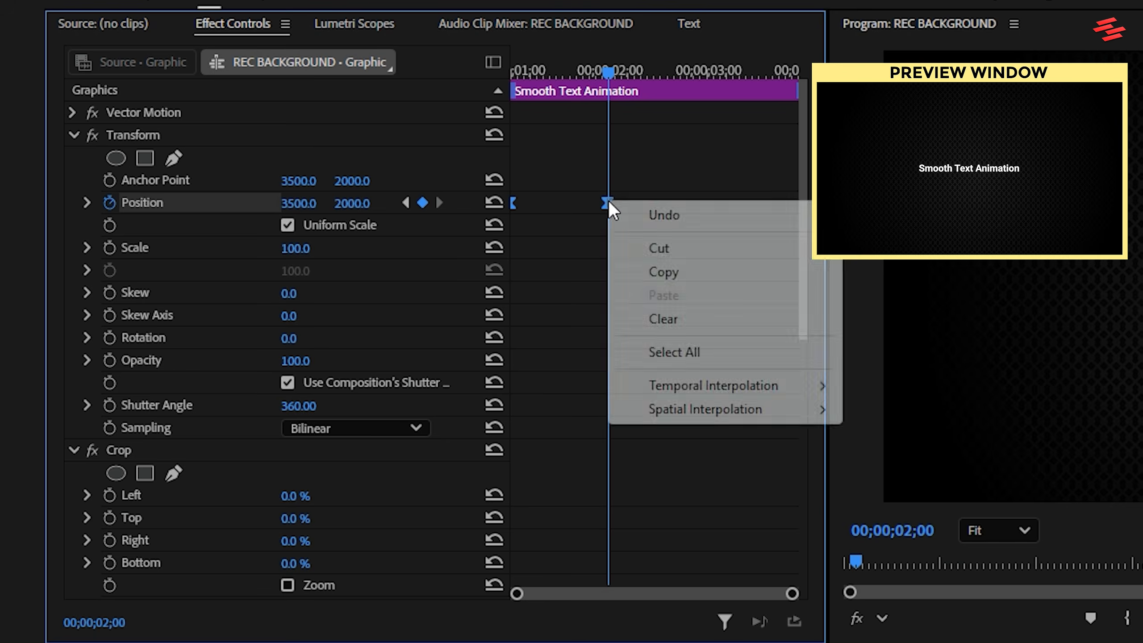
mouse_move(730, 385)
left_click(909, 533)
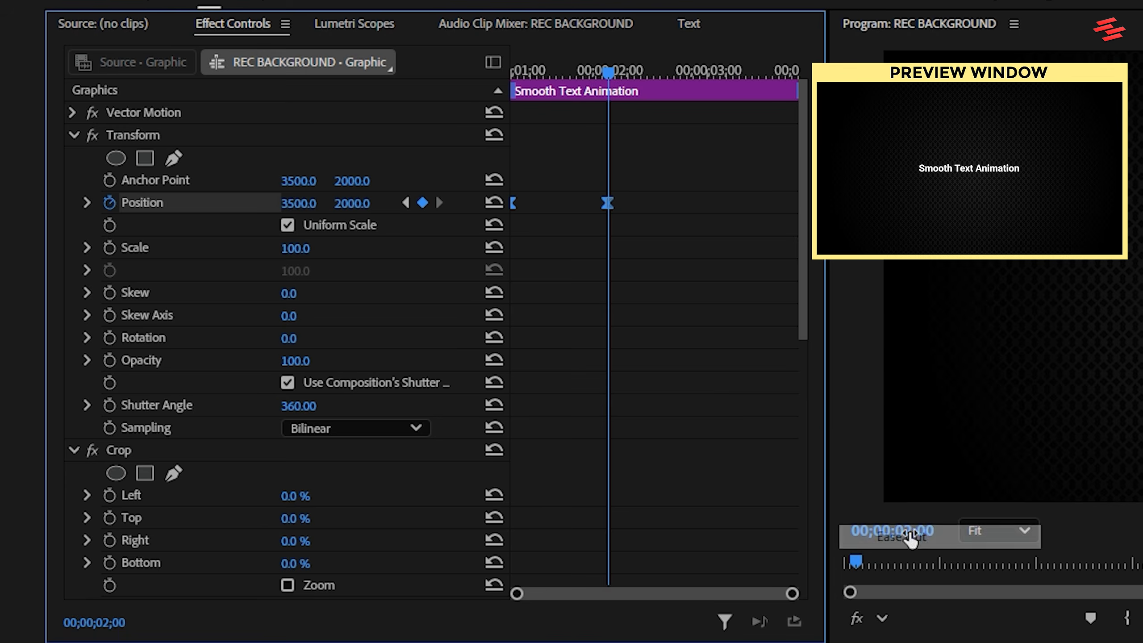
Reshape the Transform Position velocity curve so the text starts fast and slows gradually into the final keyframe.
left_click(88, 203)
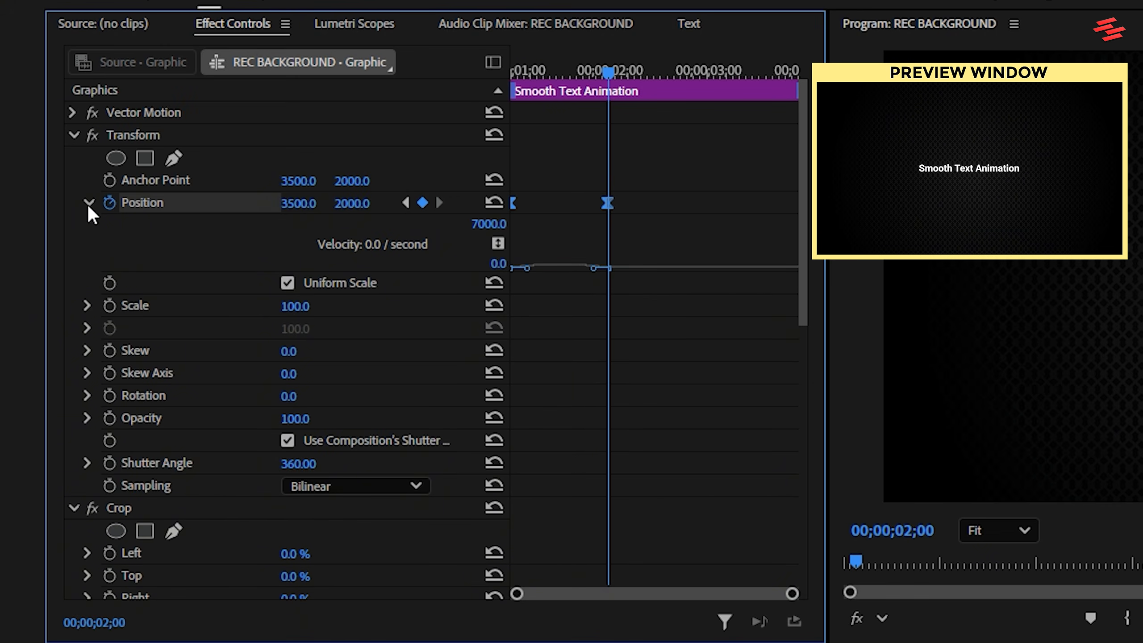
left_click_drag(601, 270, 445, 127)
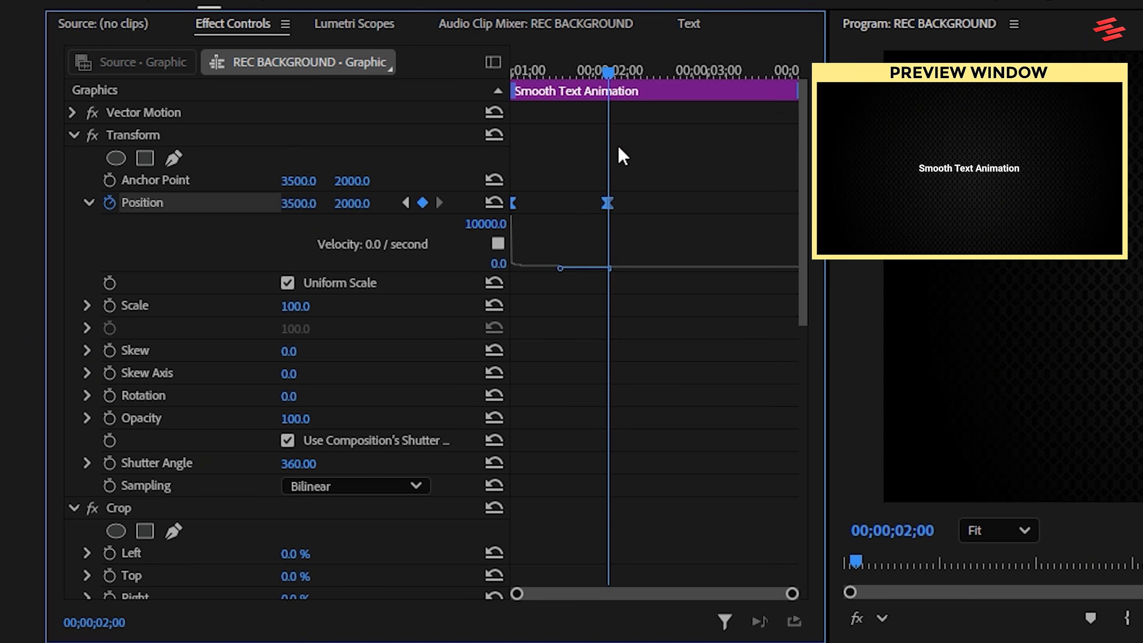
Keyframe the Transform Opacity from 0 at 00;00;01;00 to 100 at 00;00;01;15.
left_click_drag(602, 70, 471, 68)
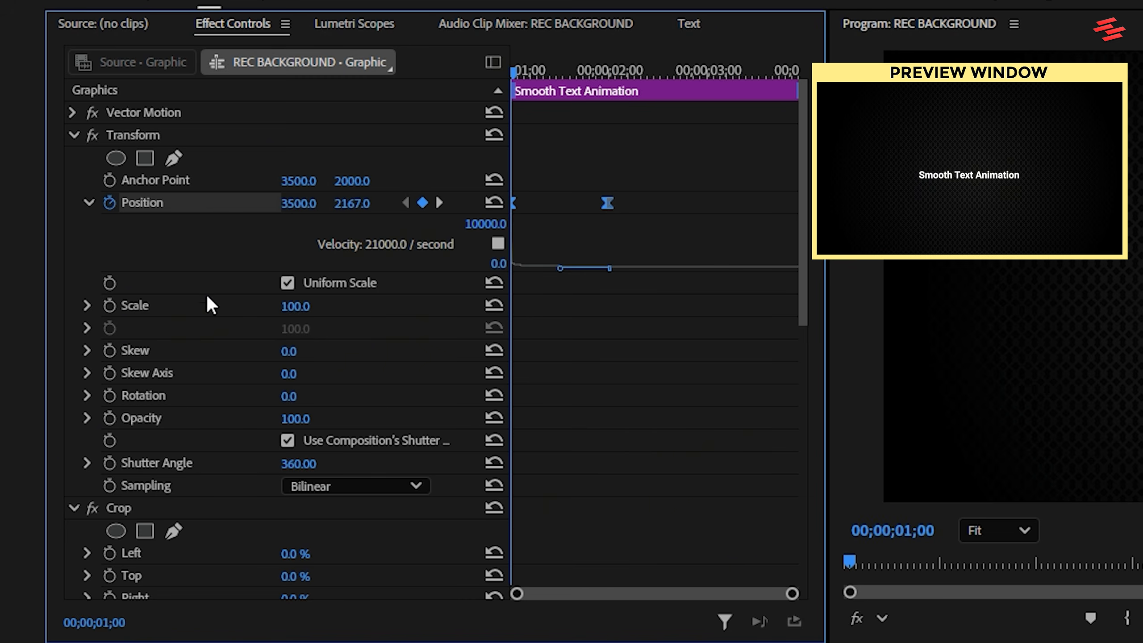
left_click(109, 418)
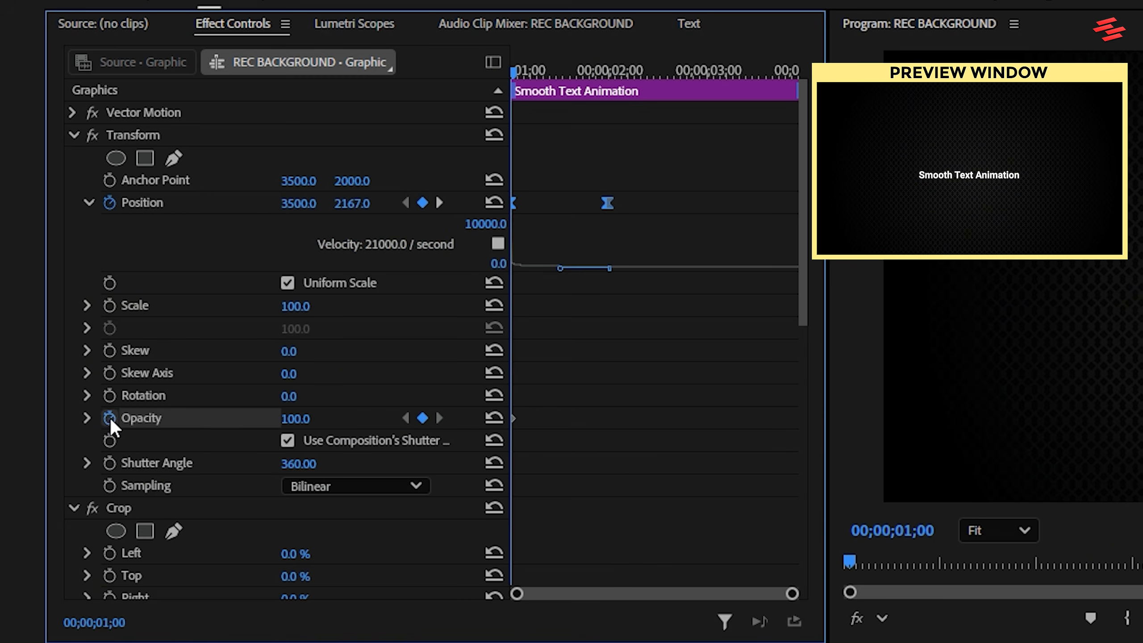
left_click(288, 418)
type("0")
key("Return")
left_click_drag(530, 68, 560, 68)
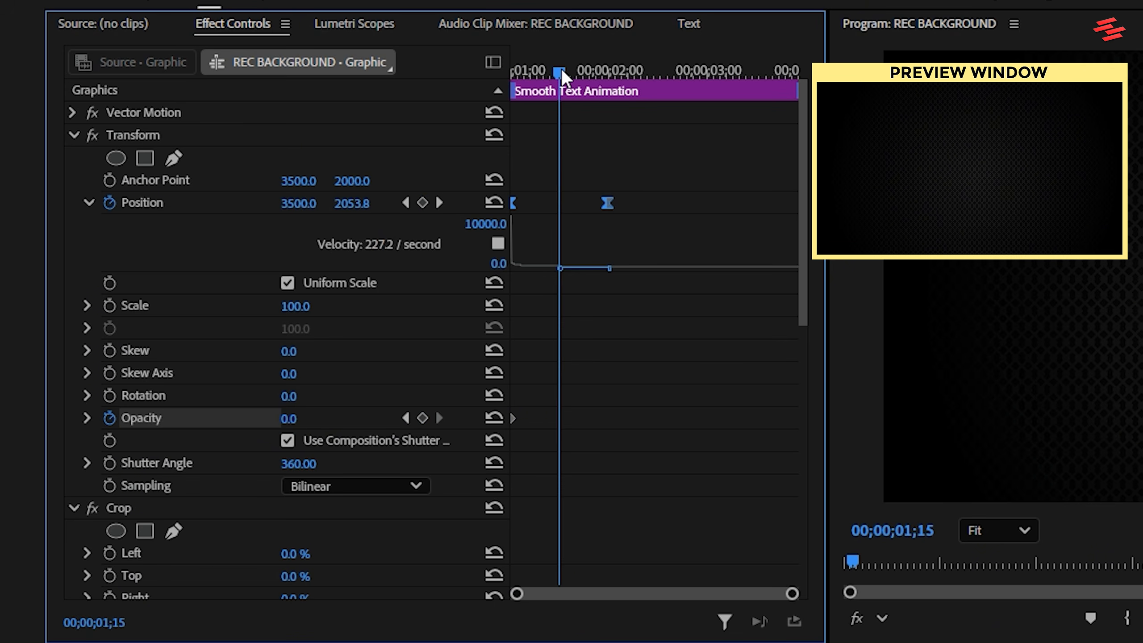
left_click(308, 417)
type("100")
key("Return")
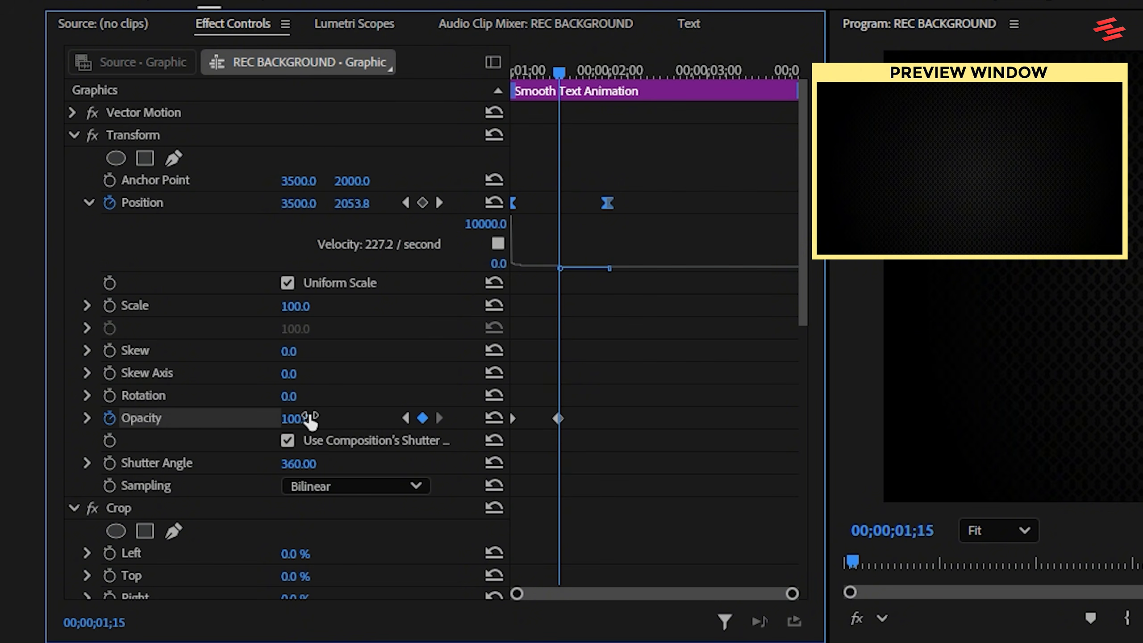
Apply Ease In and Ease Out to both Opacity keyframes and steepen their velocity curve in the middle.
right_click(558, 419)
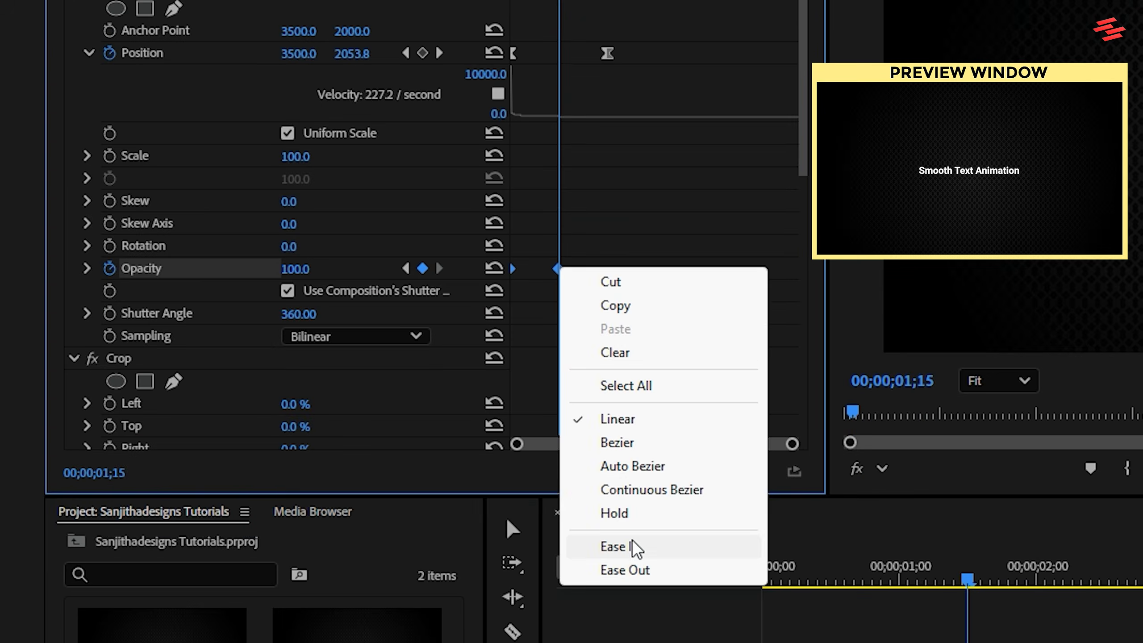
left_click(634, 547)
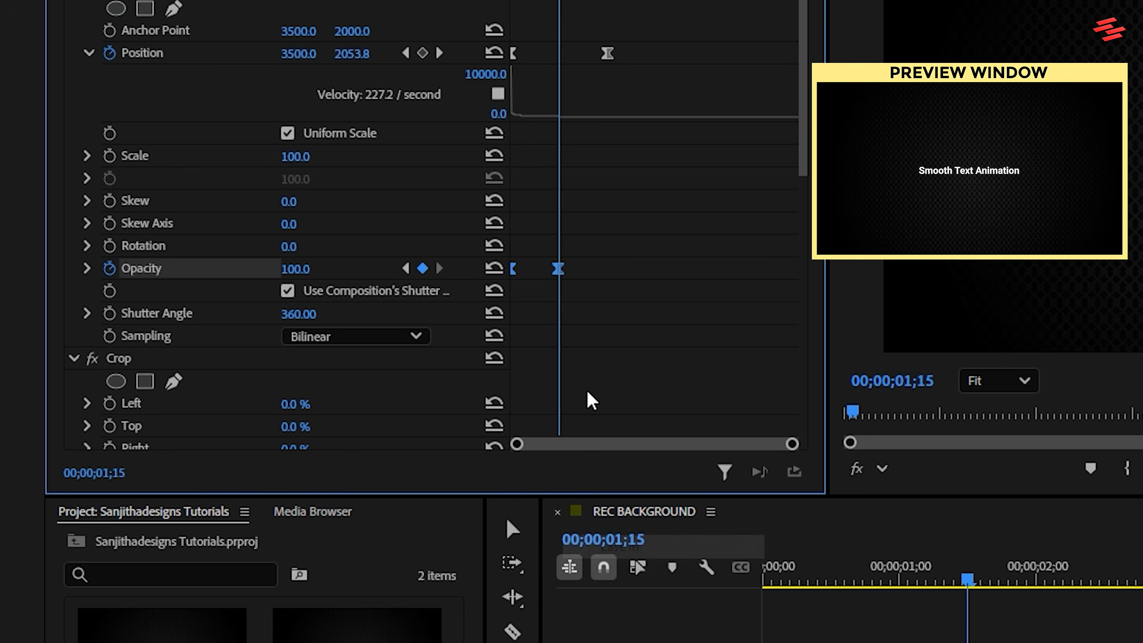
right_click(558, 270)
left_click(652, 573)
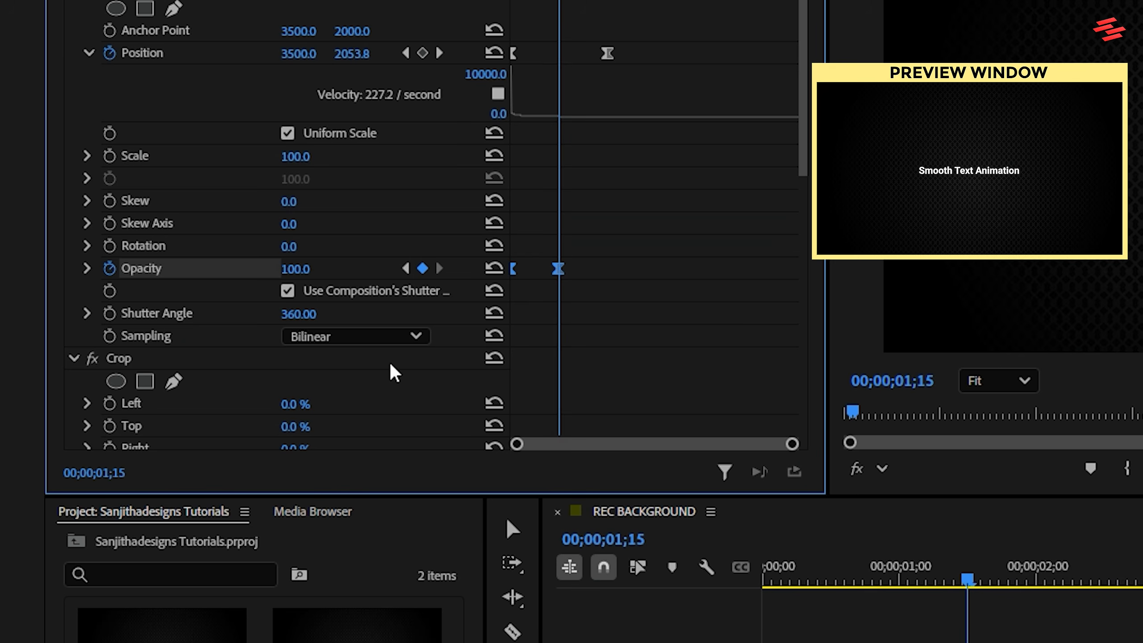
left_click(87, 268)
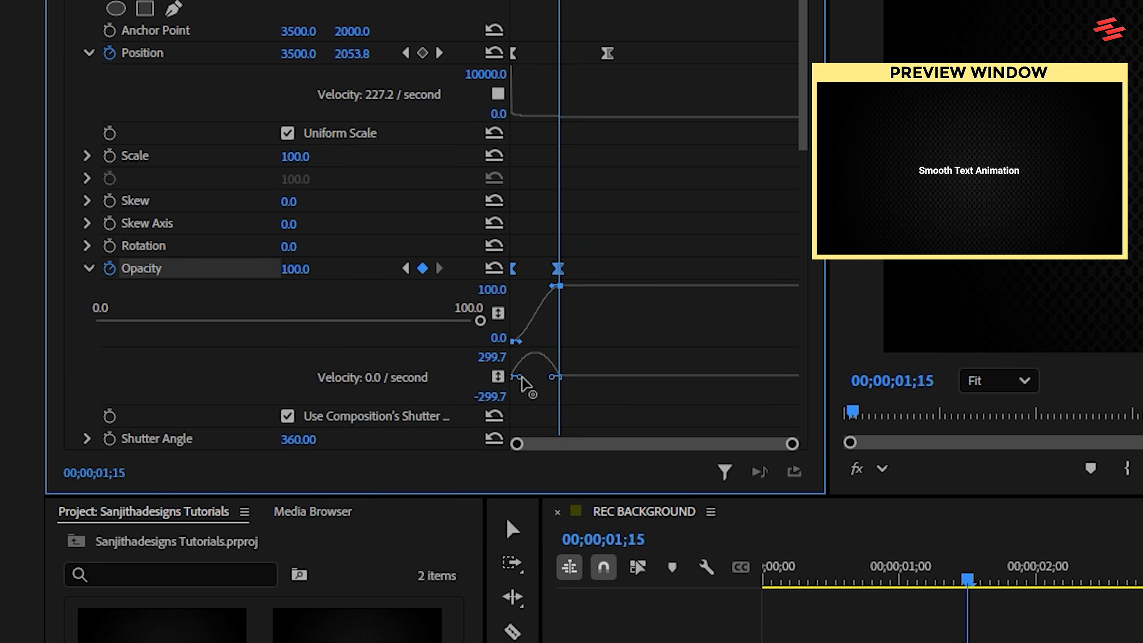
mouse_move(521, 378)
left_mouse_down()
mouse_move(547, 379)
mouse_move(535, 381)
left_mouse_up()
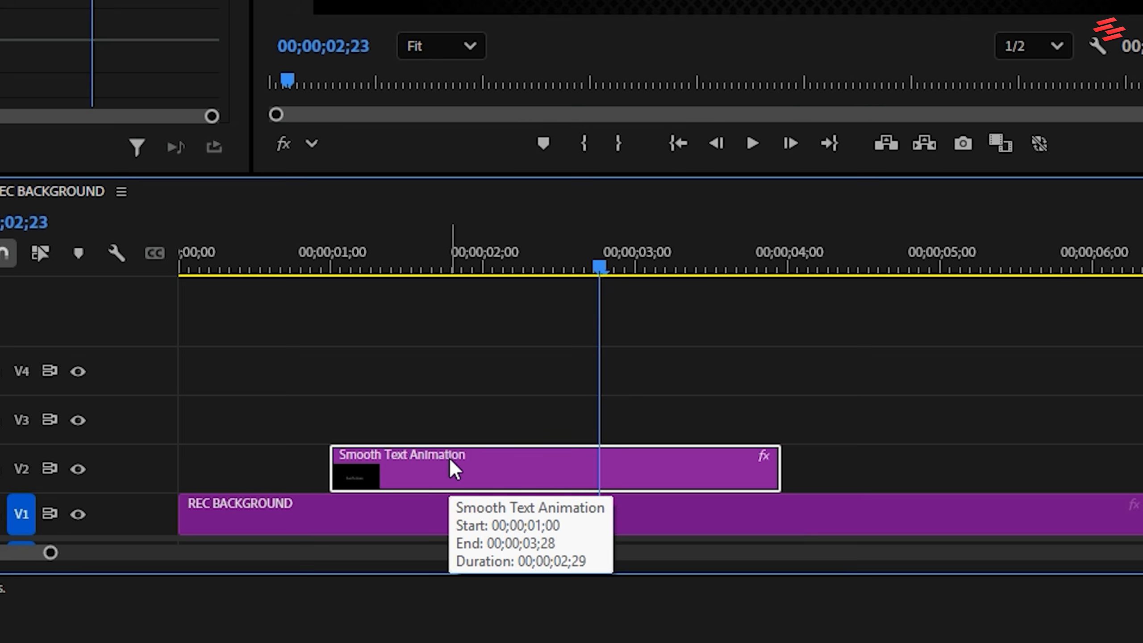
Duplicate the Smooth Text Animation clip onto tracks V3 and V4, and set the V2 clip's right Crop to 55.2% after "Smooth".
left_click_drag(448, 457, 457, 383)
mouse_move(380, 254)
left_mouse_down()
mouse_move(353, 253)
mouse_move(390, 258)
left_mouse_up()
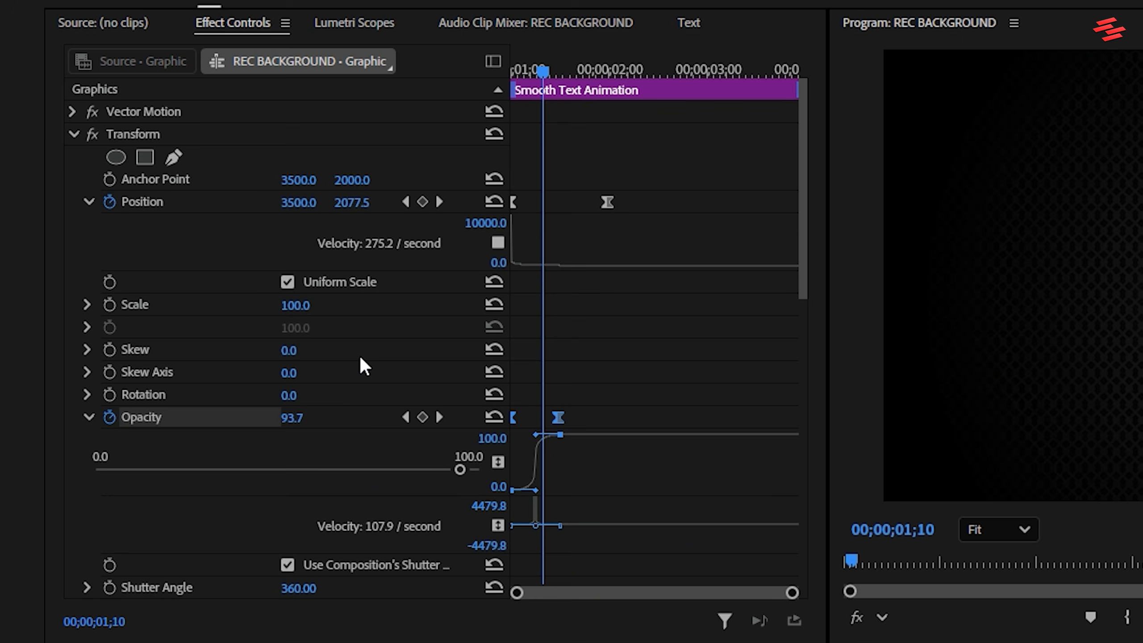
left_click(73, 135)
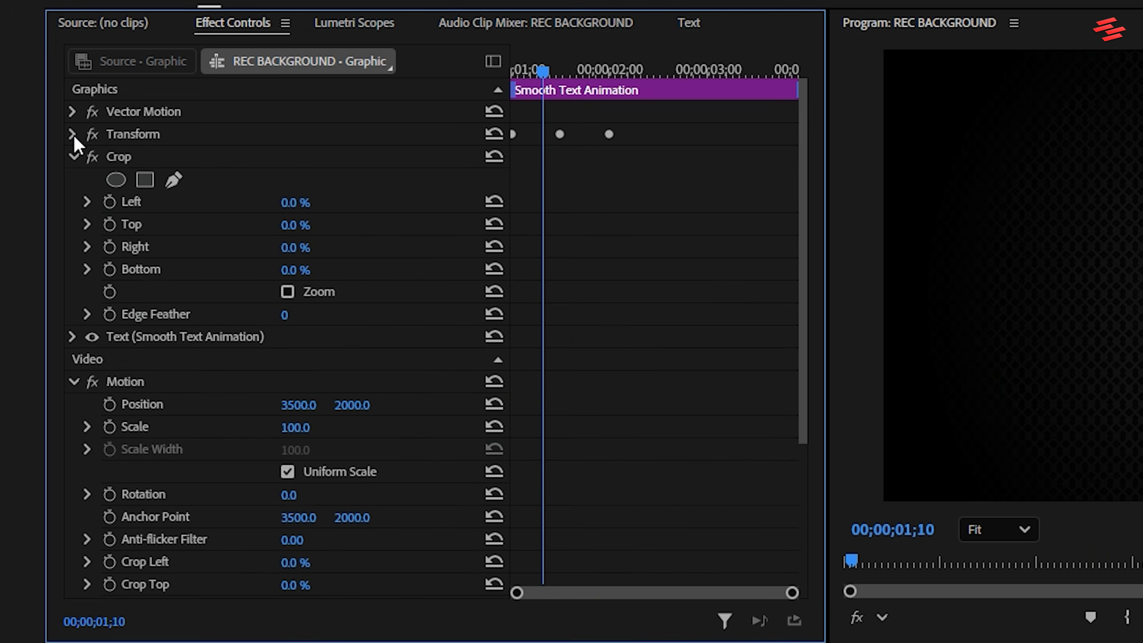
left_click(138, 159)
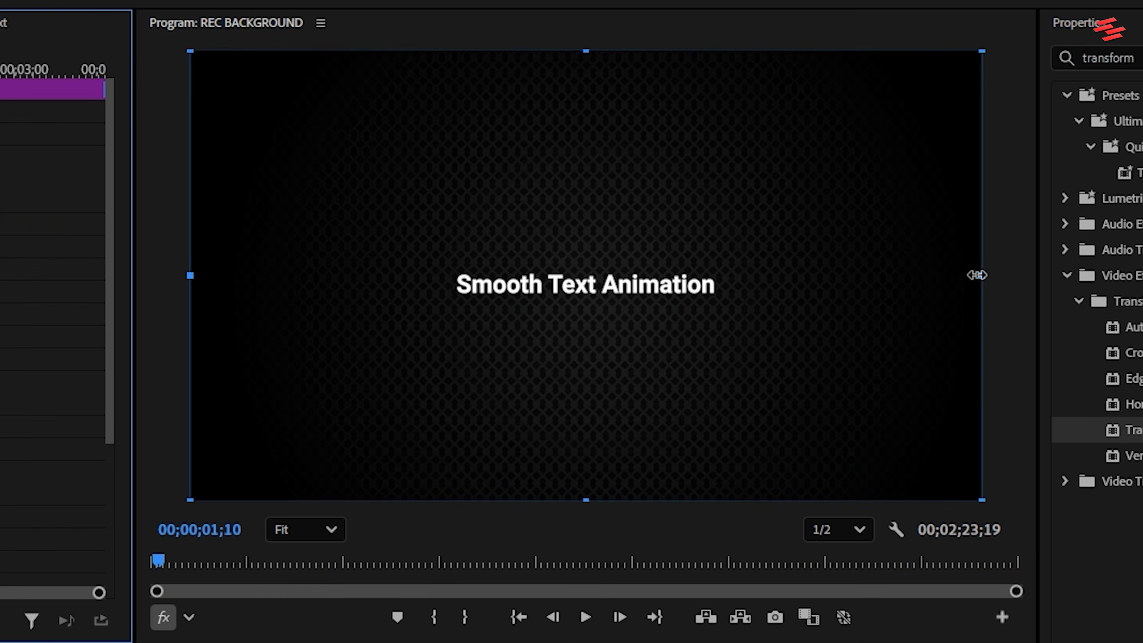
left_click_drag(976, 275, 544, 257)
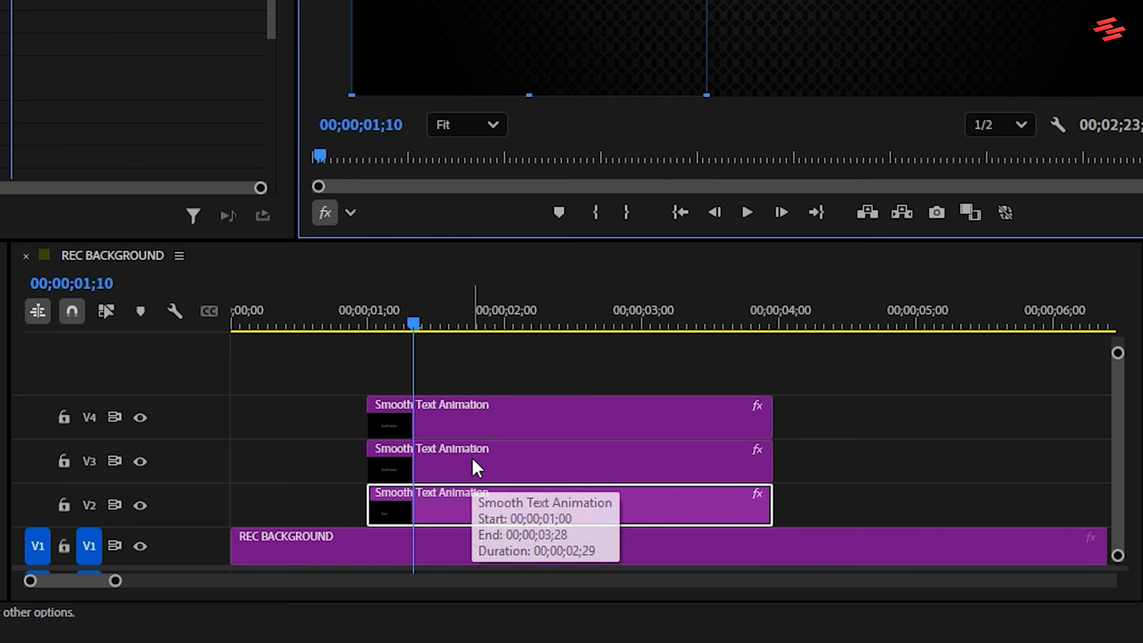
Crop the V3 clip from both sides so only the word "Text" remains, with the right Crop at 48.4%.
left_click(472, 459)
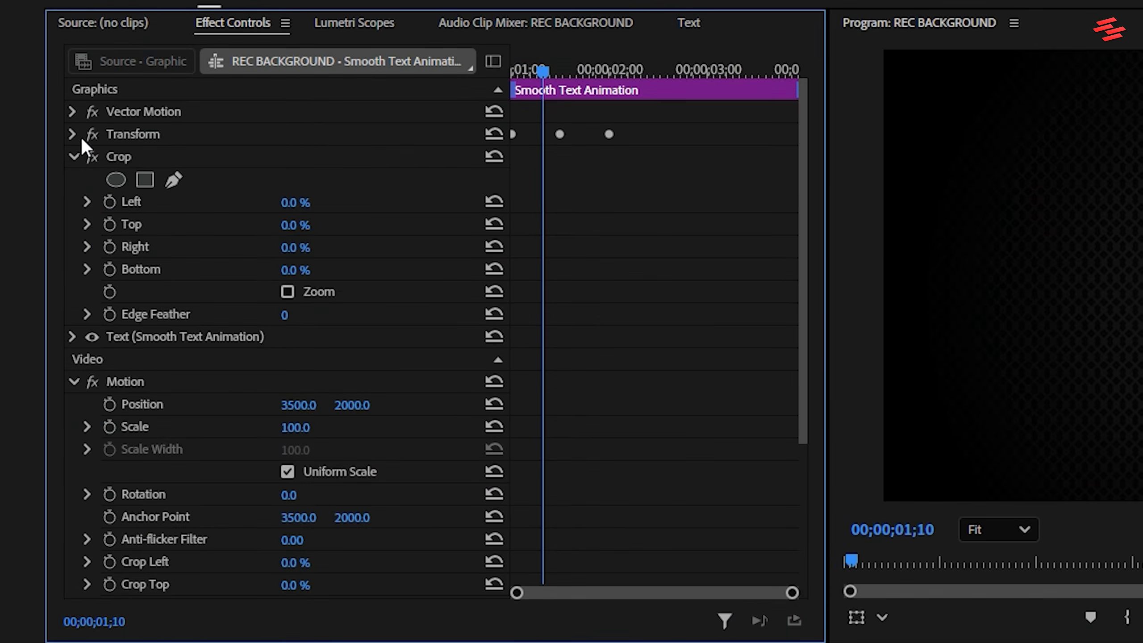
left_click(129, 156)
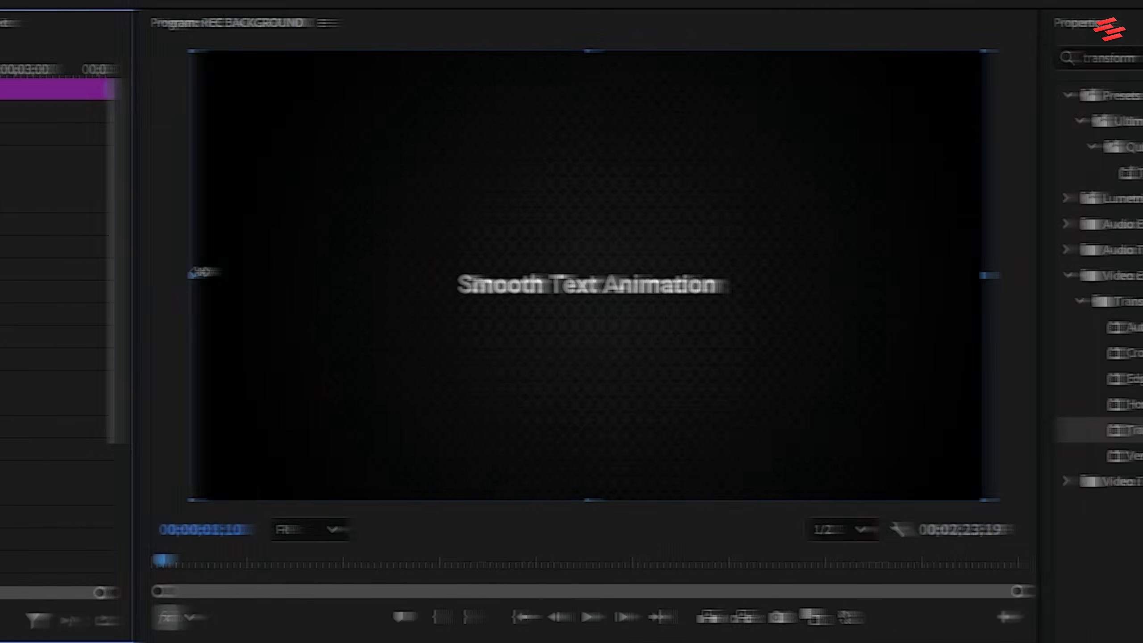
left_click_drag(198, 271, 544, 236)
left_click_drag(983, 275, 601, 266)
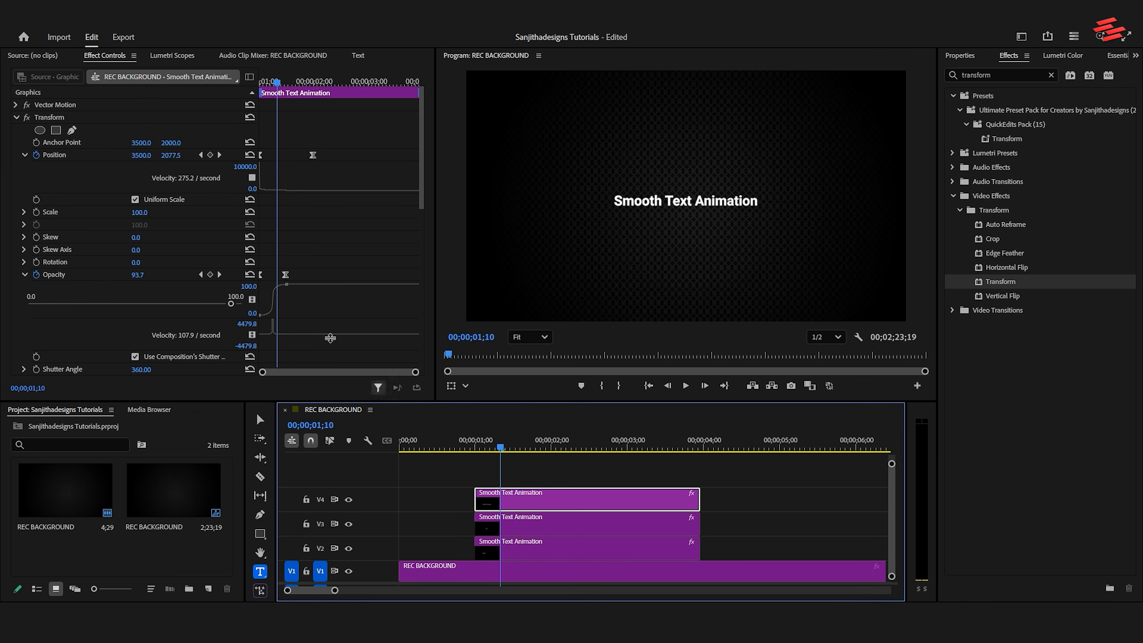
Crop the V4 clip from the left to 51.6% so only the word "Animation" remains.
left_click(16, 117)
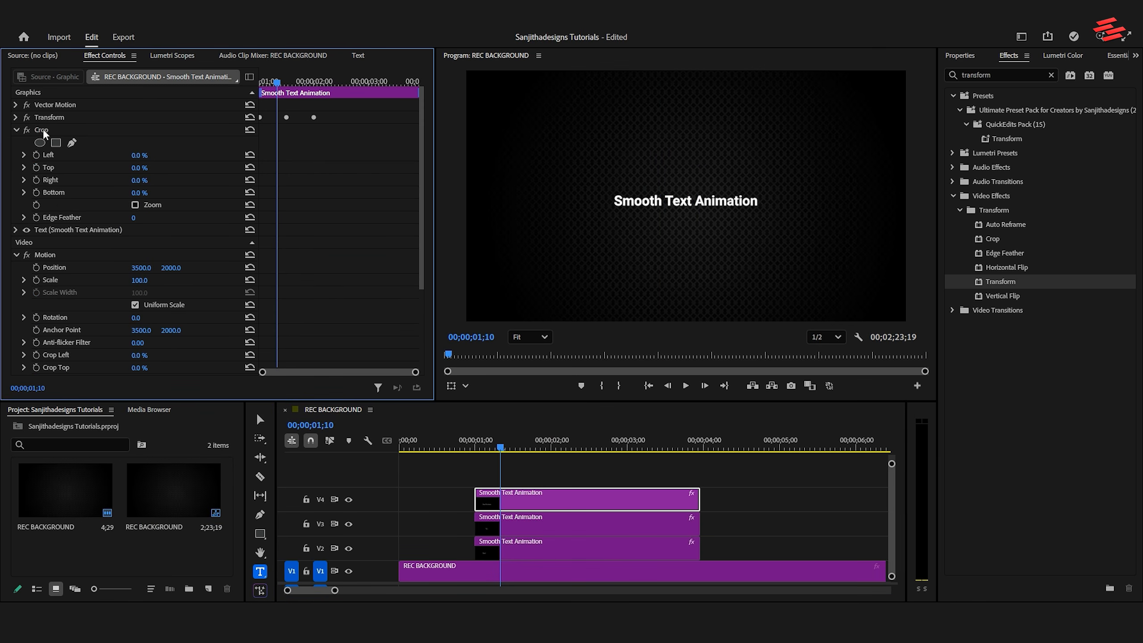
left_click(41, 130)
left_click_drag(468, 195, 693, 181)
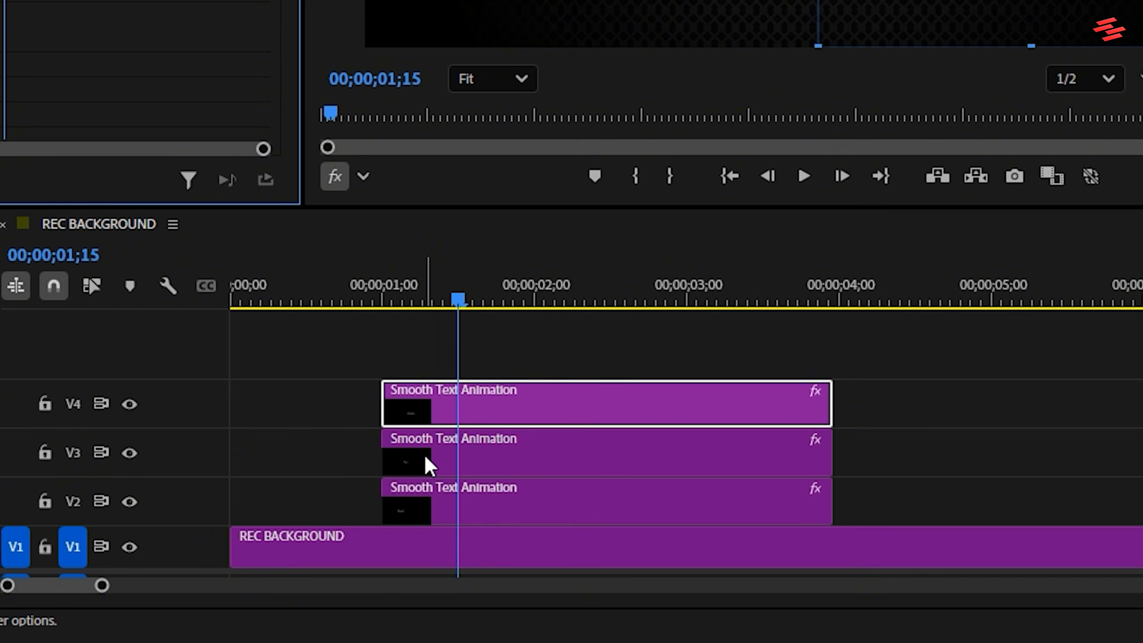
Stagger the text clips by moving the V3 clip's start to 00;00;01;15 and the V4 clip's start to 00;00;02;00.
left_click_drag(427, 454, 495, 457)
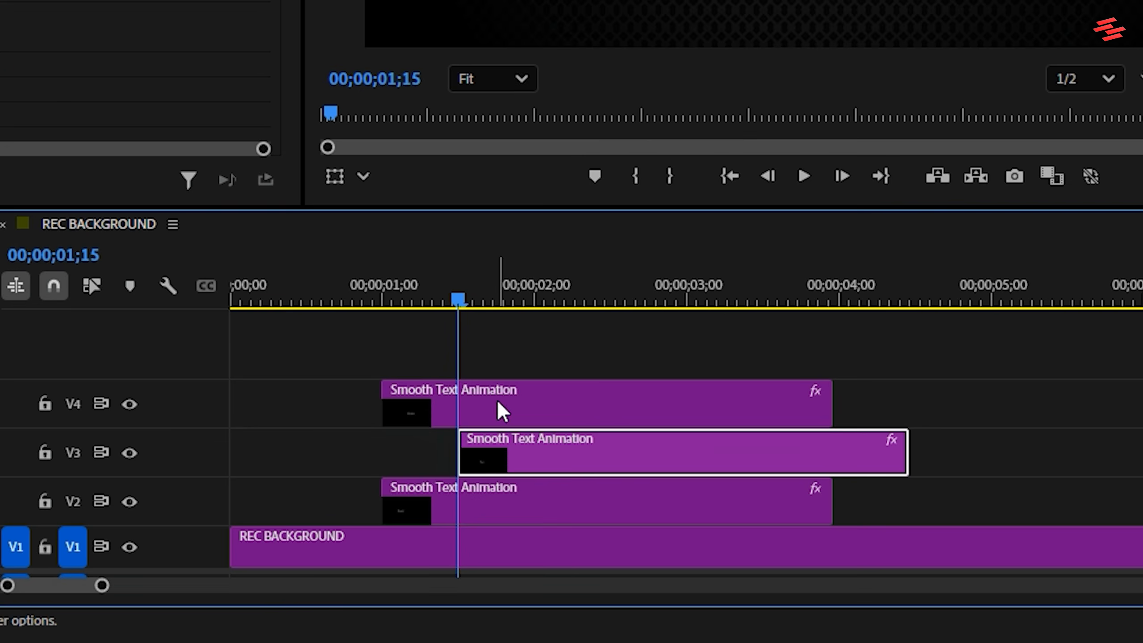
key("Down")
left_click_drag(436, 405, 583, 416)
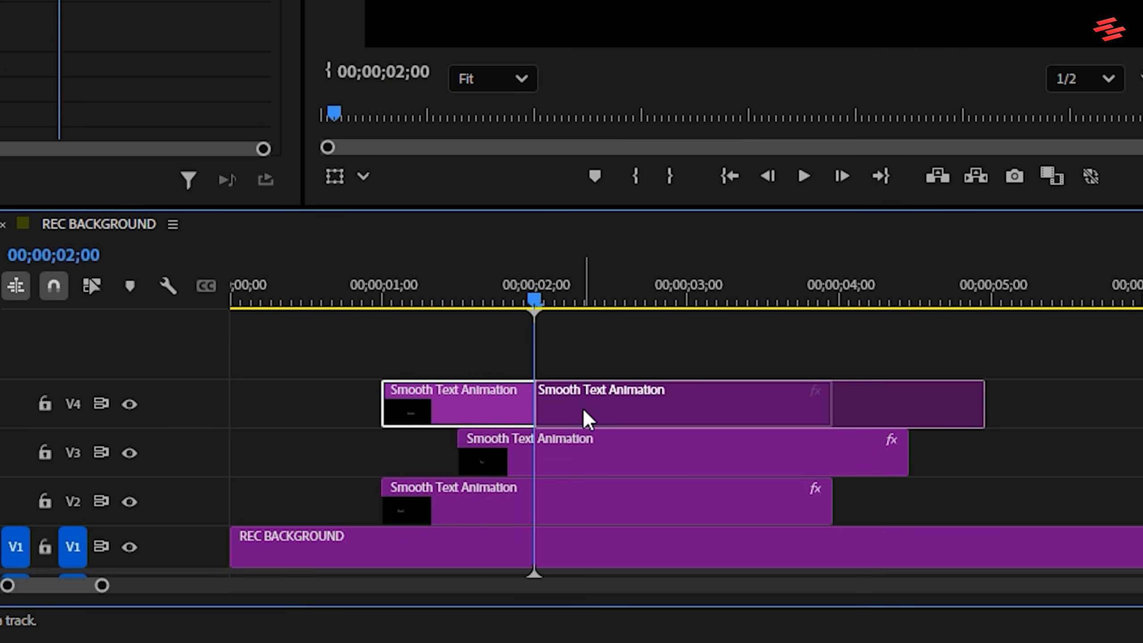
left_click(373, 297)
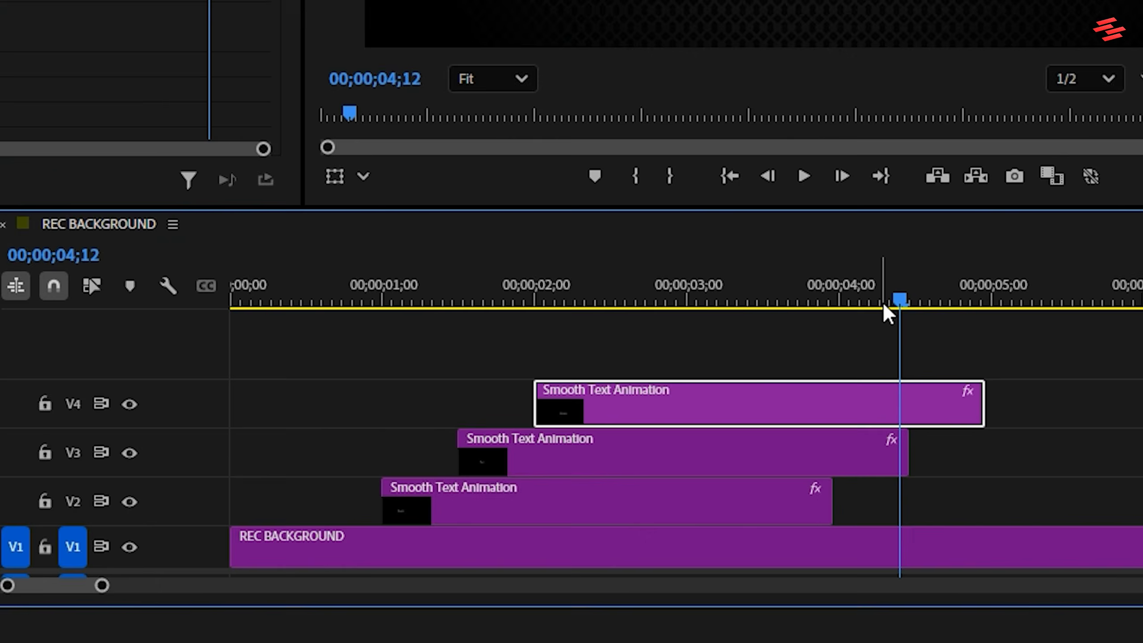
Trim the ends of the V3 and V4 text clips to line up with the end of the V2 clip.
left_click_drag(730, 447, 688, 450)
left_click_drag(907, 452, 831, 457)
left_click_drag(982, 408, 833, 408)
left_click_drag(733, 300, 682, 300)
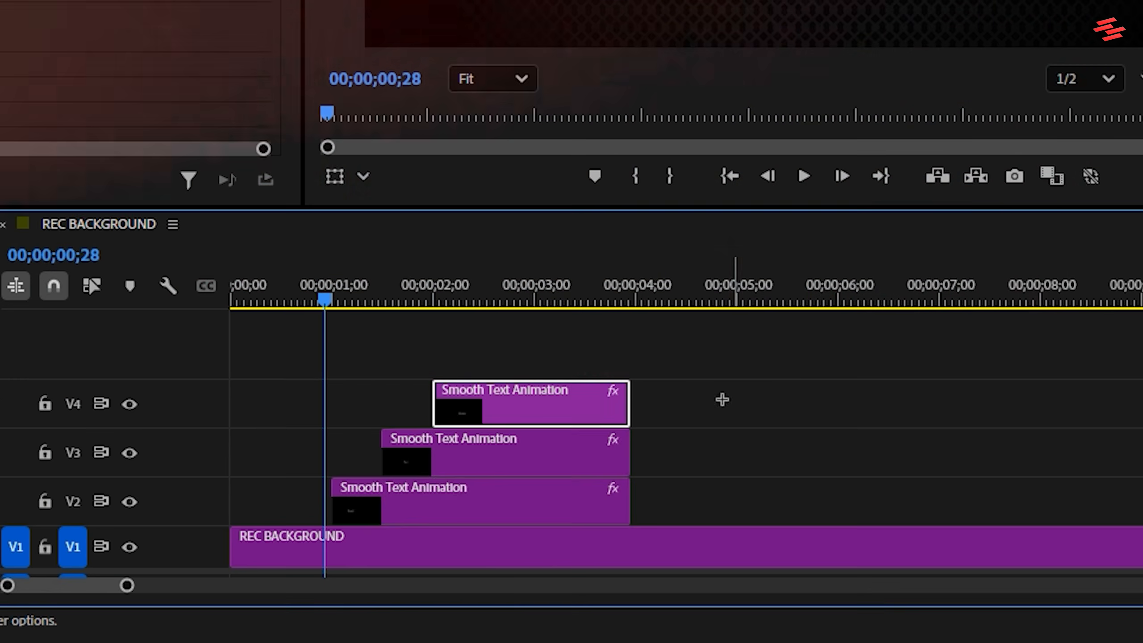
Duplicate all three staggered text clips further along the timeline, starting the copies at about 00;00;04;17.
left_click_drag(729, 397, 475, 493)
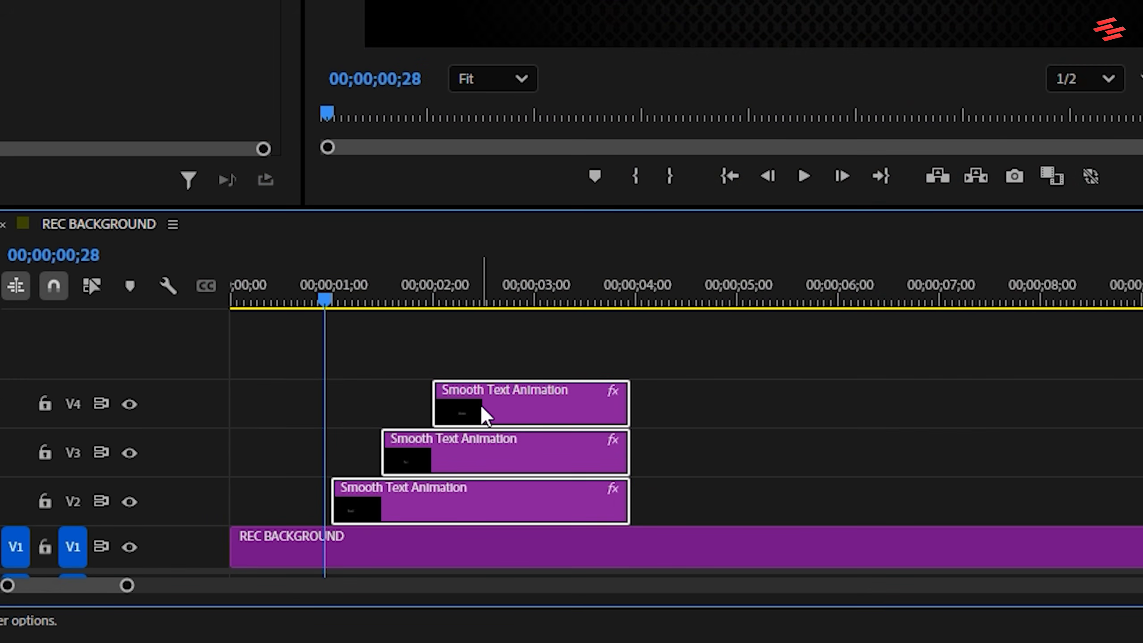
left_click_drag(481, 405, 841, 408)
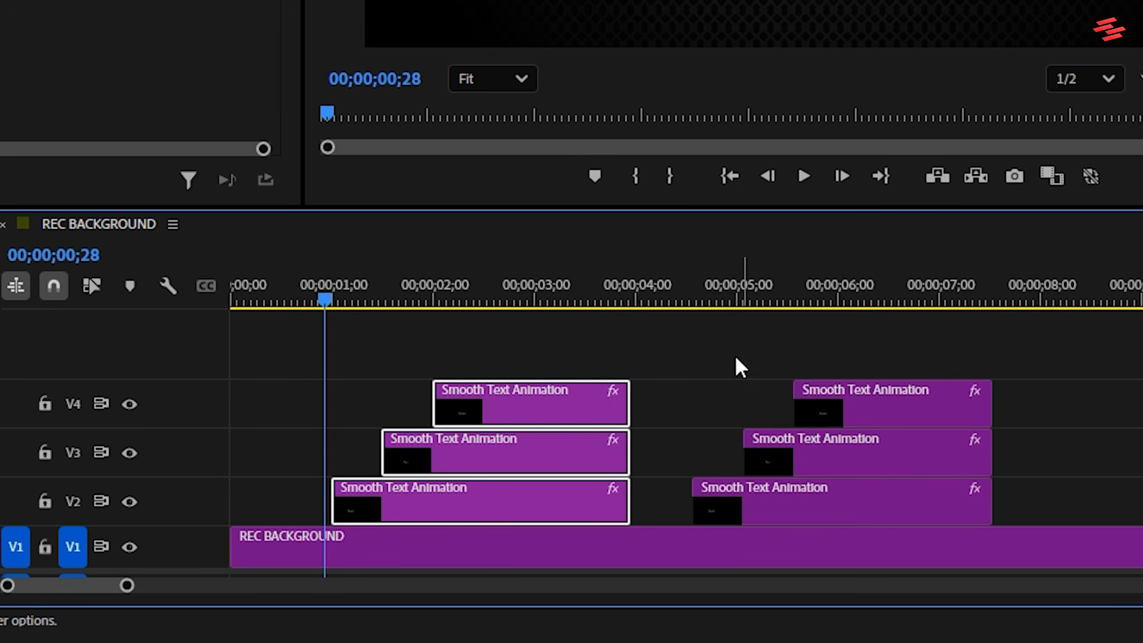
Replace the text of the duplicated V2 clip with "Tutorial By Sanjithadesigns".
left_click(703, 297)
left_click_drag(709, 284, 730, 279)
left_click(772, 500)
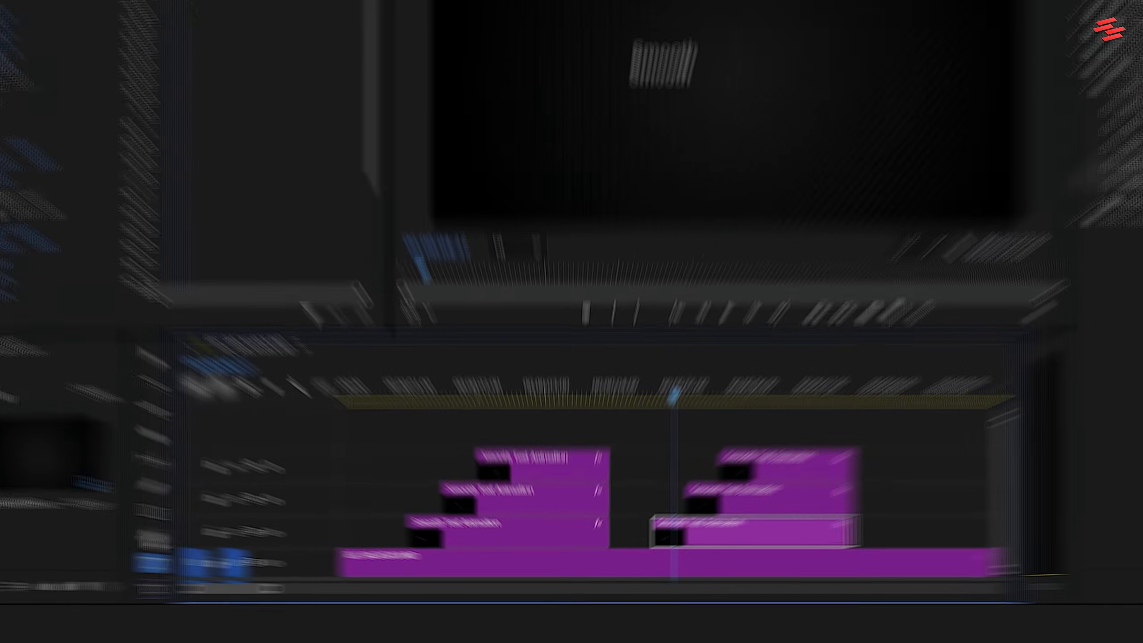
double_click(638, 201)
key("BackSpace")
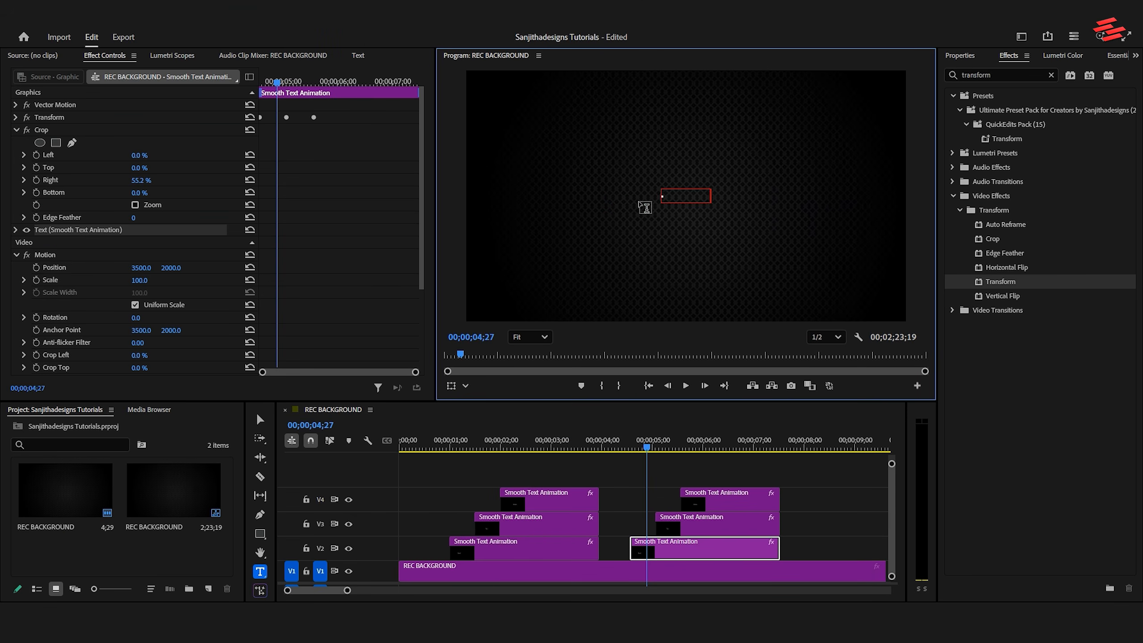
type("Tutorial By Sanjithadesigns")
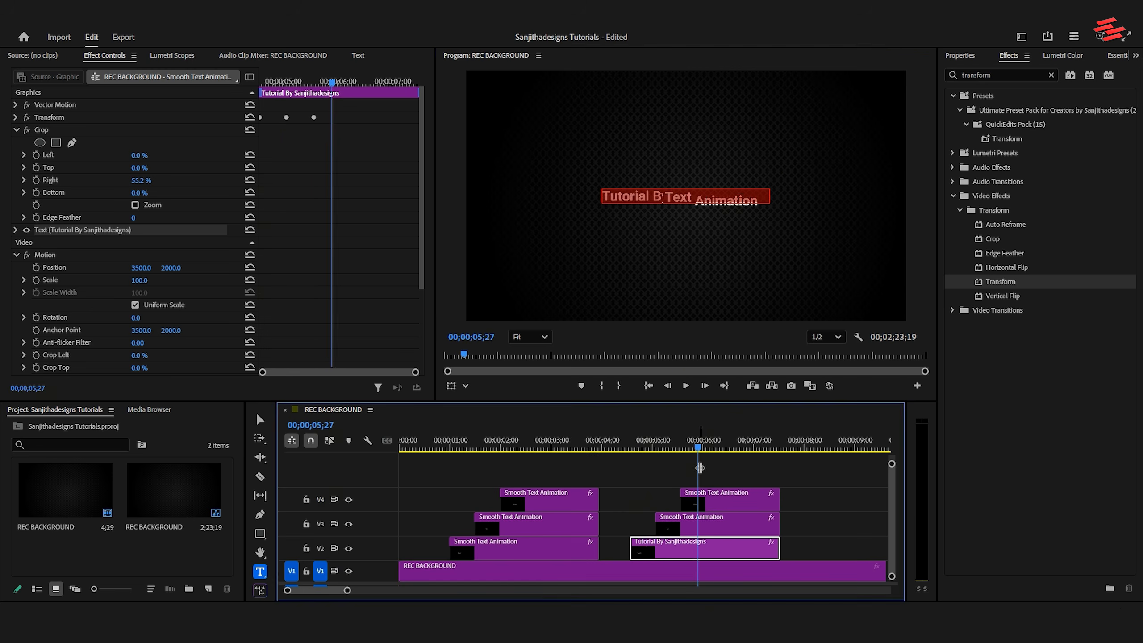
Replace the text of the duplicated V3 and V4 clips with "Tutorial By Sanjithadesigns".
left_click(673, 197)
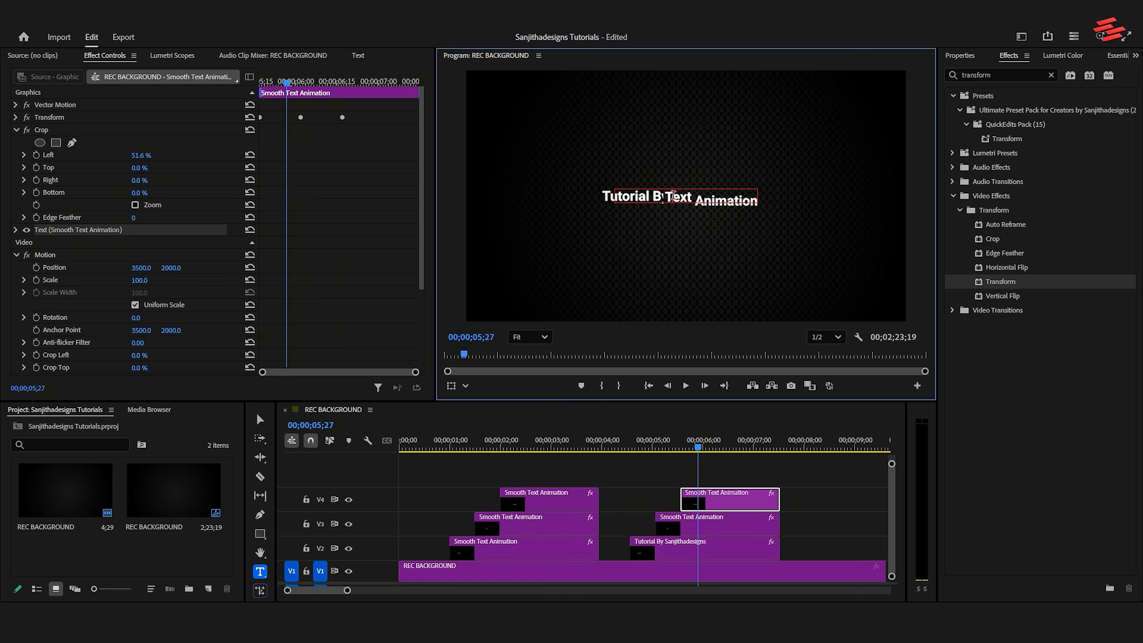
left_click(677, 445)
left_click(702, 524)
double_click(670, 198)
type("Tutorial By Sanjithadesigns")
left_click(698, 444)
left_click(724, 501)
double_click(685, 197)
type("Tutorial By Sanjithadesigns")
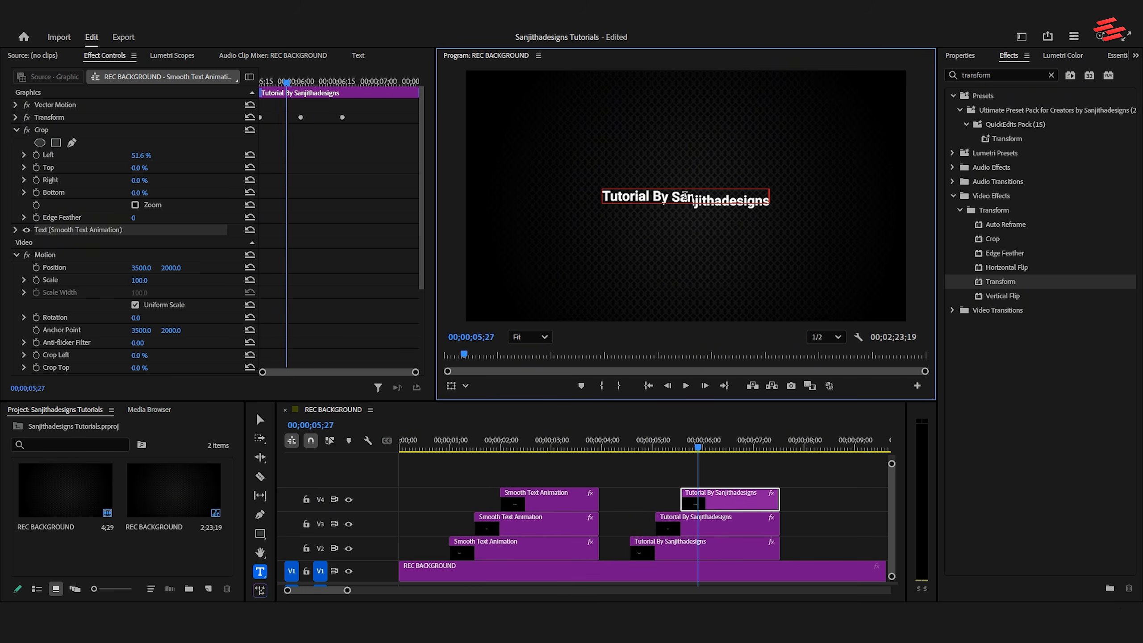
Refit the duplicated clips' crops to the new words, setting the left Crop to 41.0% on V3 and 46.3% on V4.
left_click(655, 445)
left_click(701, 549)
left_click(41, 130)
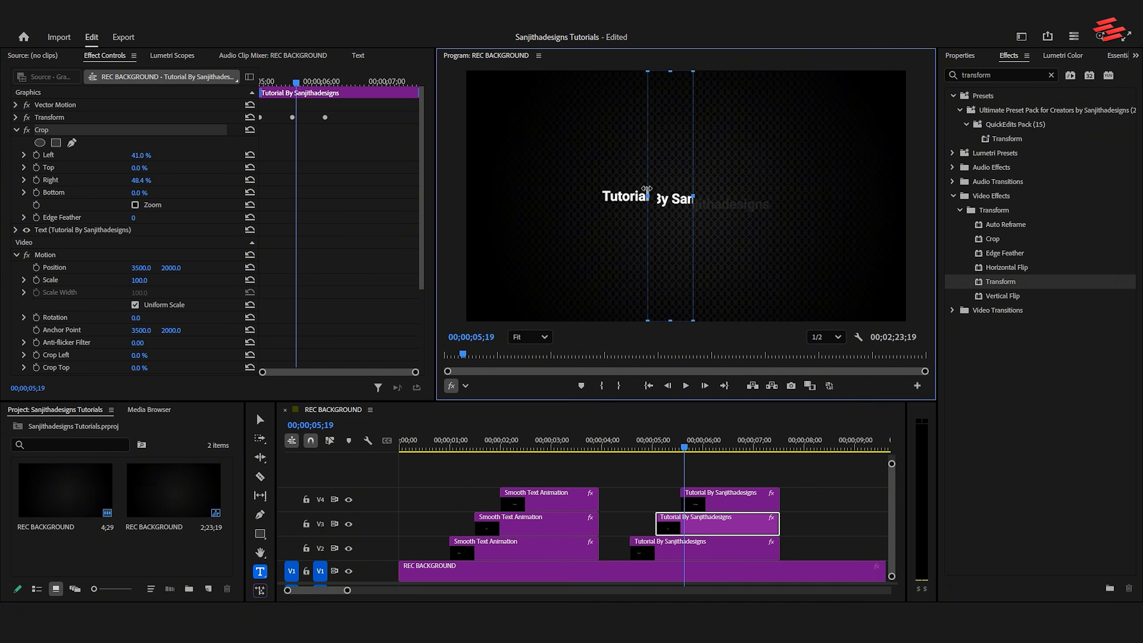
left_click_drag(646, 188, 675, 189)
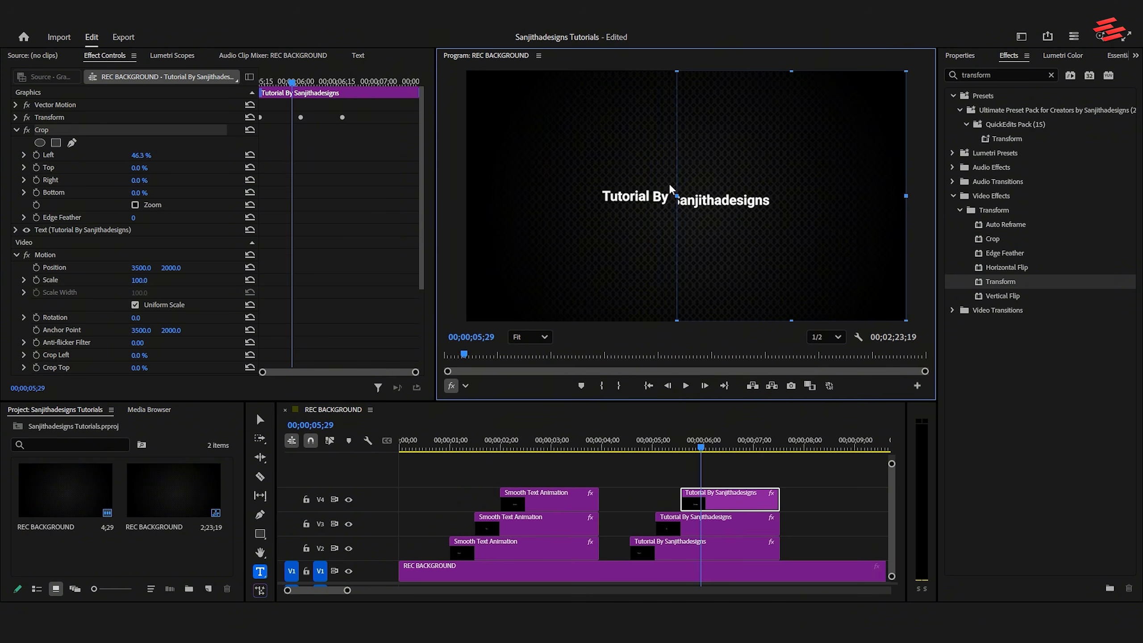
Fine-tune the V4 clip's left crop edge to sit just before "Sanjithadesigns" and play back the duplicated text animation.
left_click_drag(671, 189, 669, 189)
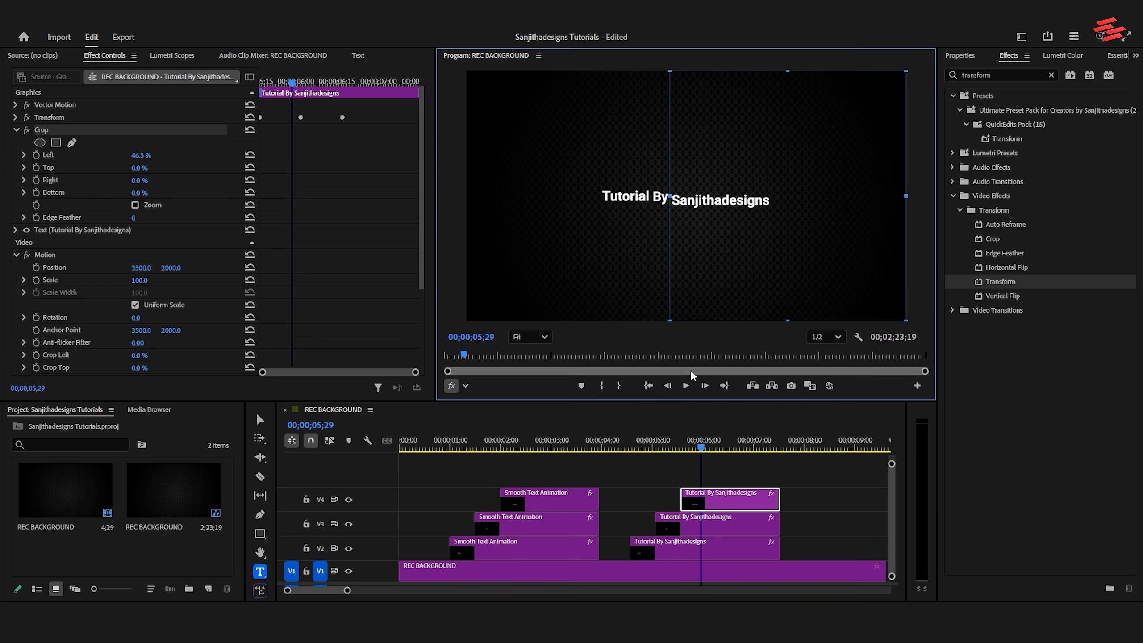
left_click_drag(640, 446, 627, 445)
key("space")
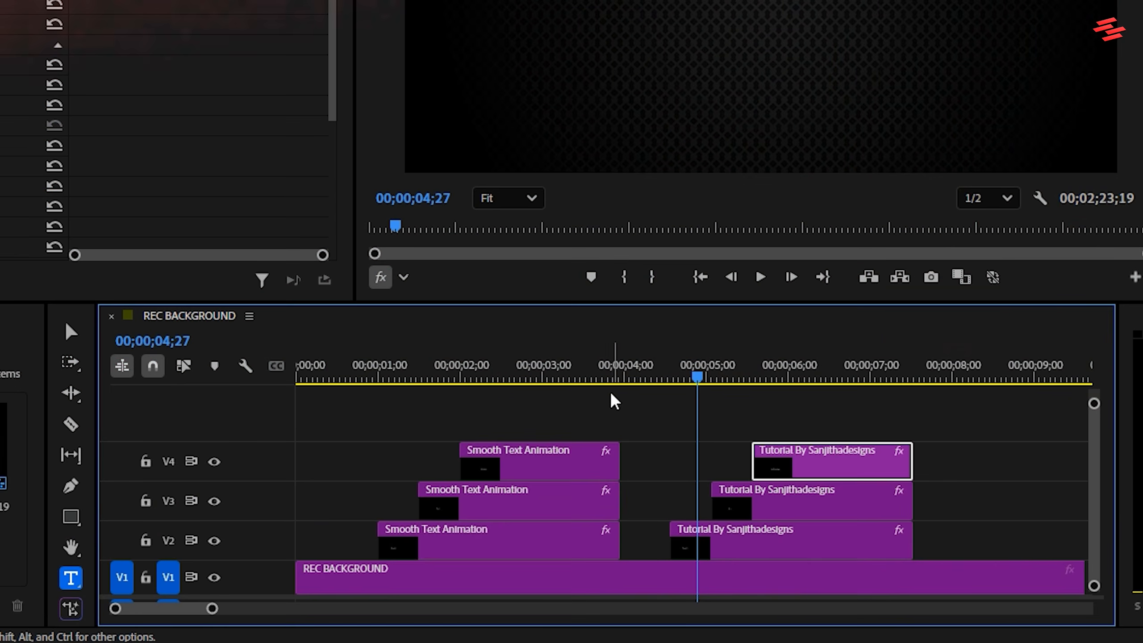
Nest the three "Smooth Text Animation" clips under the name Nested Sequence 03.
left_click_drag(581, 465, 553, 495)
left_click_drag(546, 456, 496, 546)
right_click(497, 546)
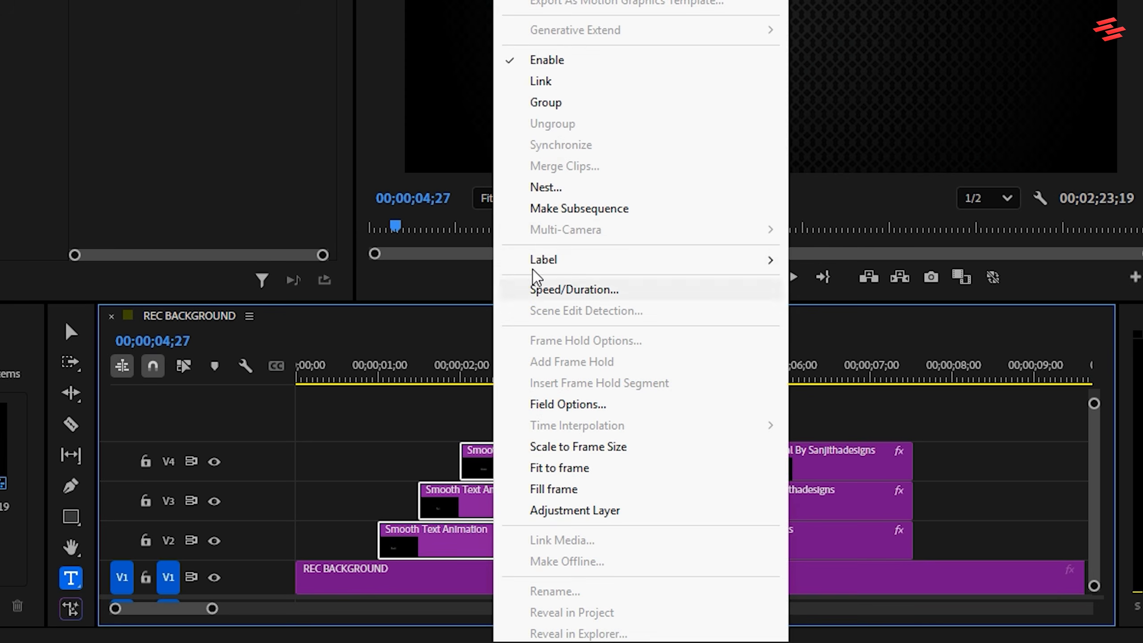
left_click(538, 194)
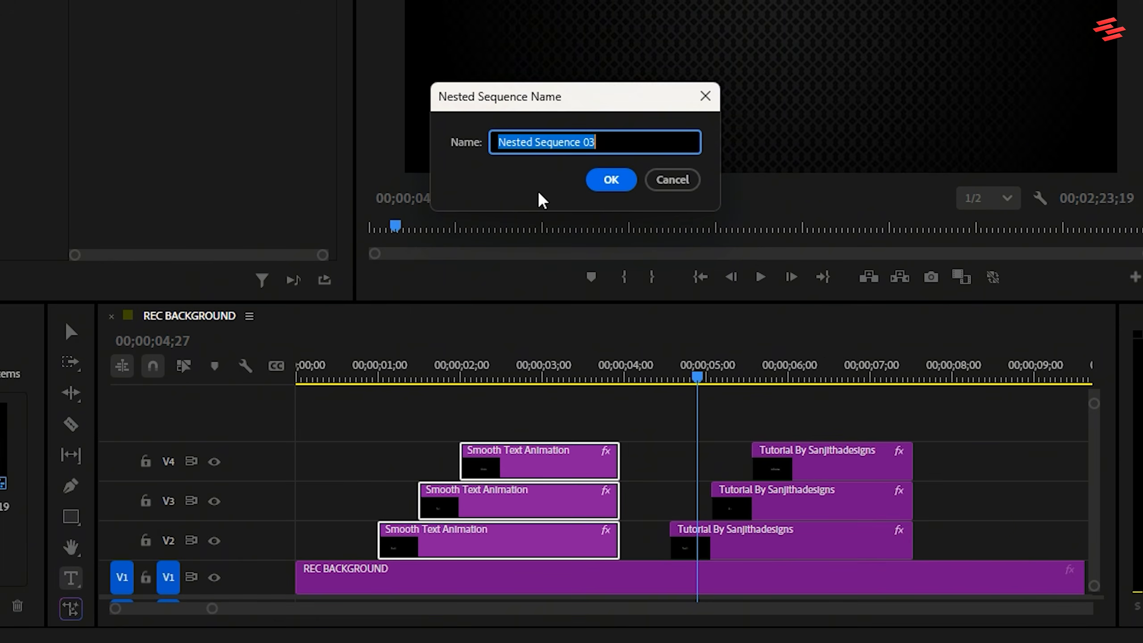
left_click(615, 185)
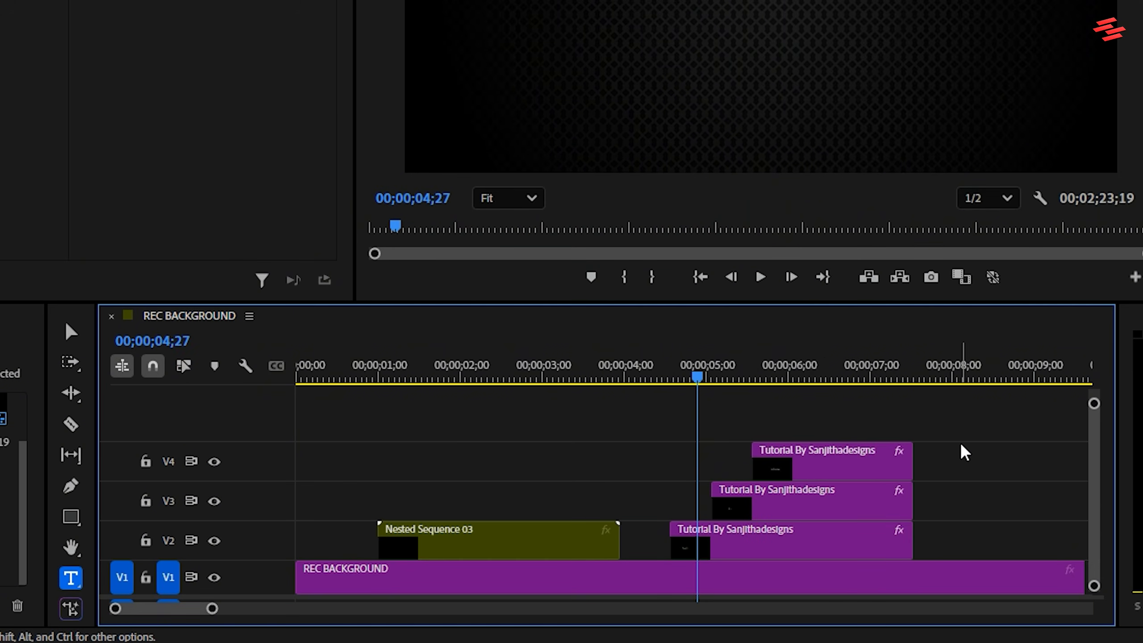
Nest the three "Tutorial By Sanjithadesigns" clips under the name Nested Sequence 04.
left_click_drag(961, 452, 800, 558)
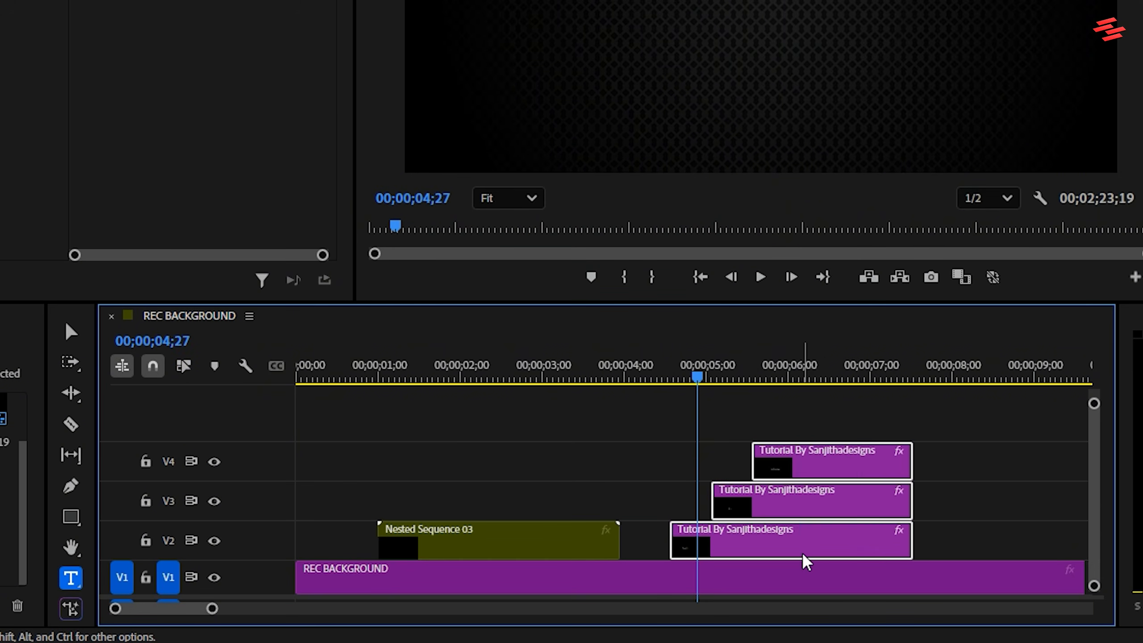
right_click(801, 558)
left_click(860, 188)
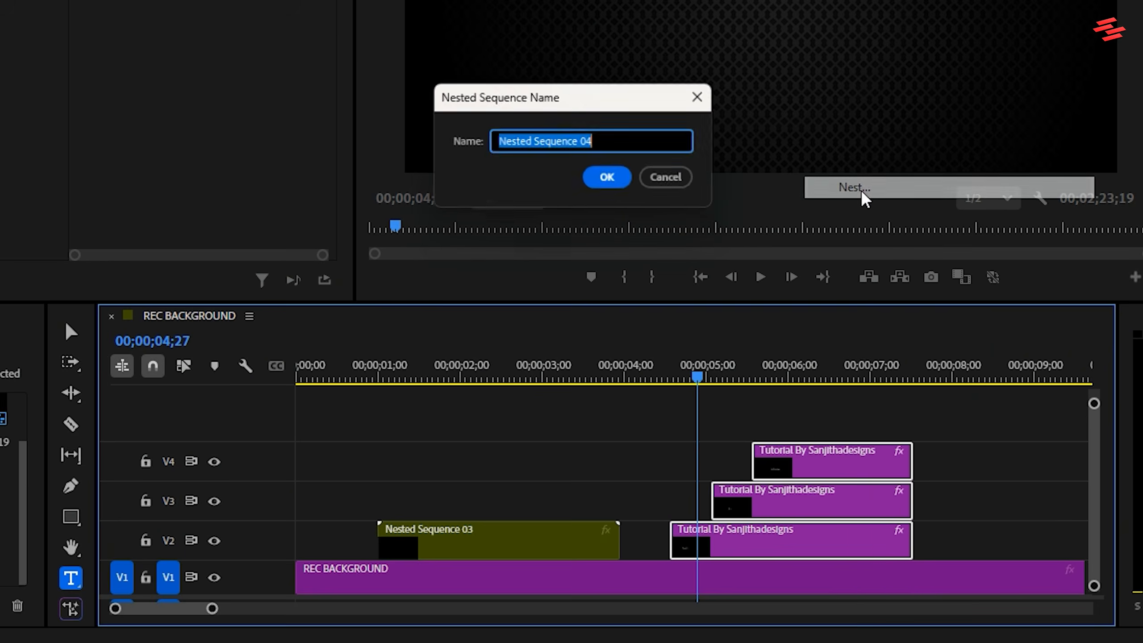
left_click(611, 179)
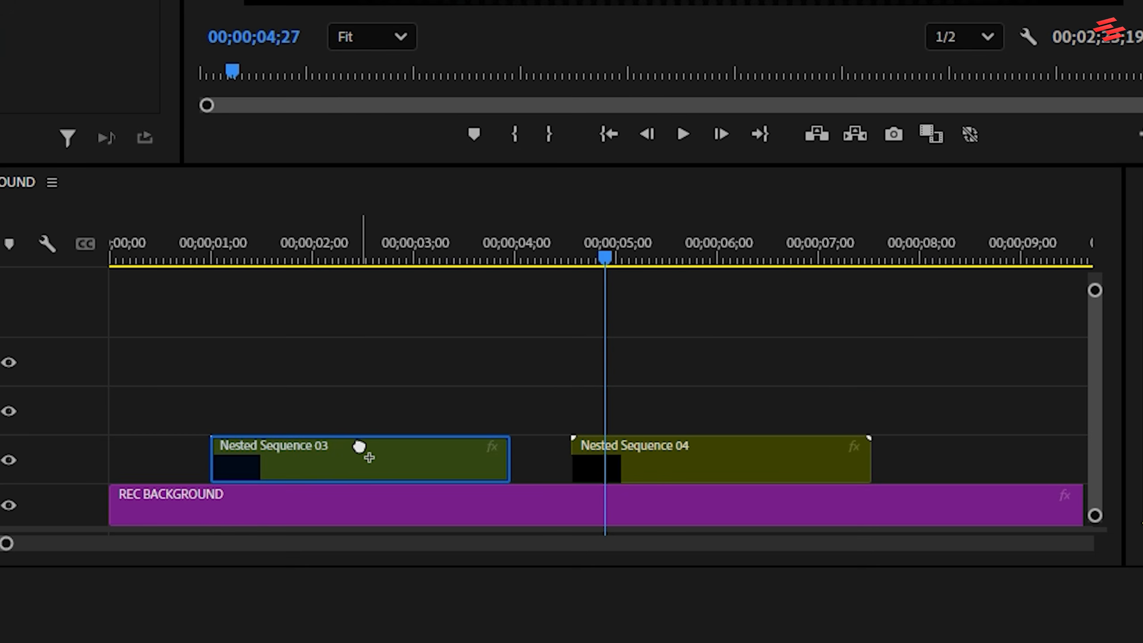
Apply the Transform effect to Nested Sequence 03 and set its Shutter Angle to 360.
left_click(363, 454)
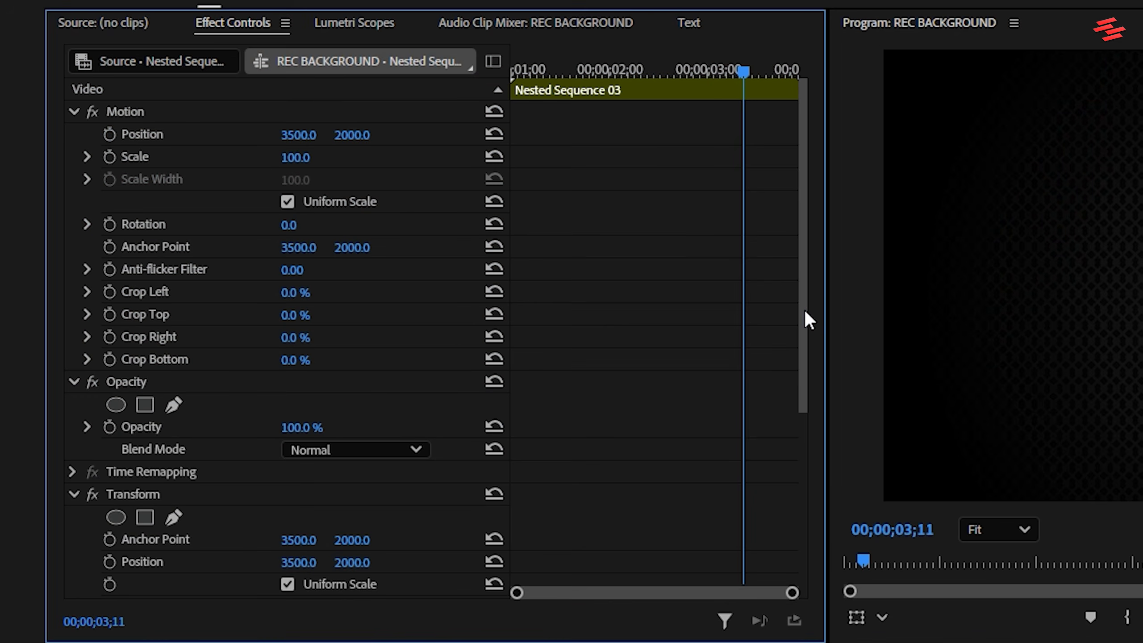
left_click_drag(805, 309, 794, 509)
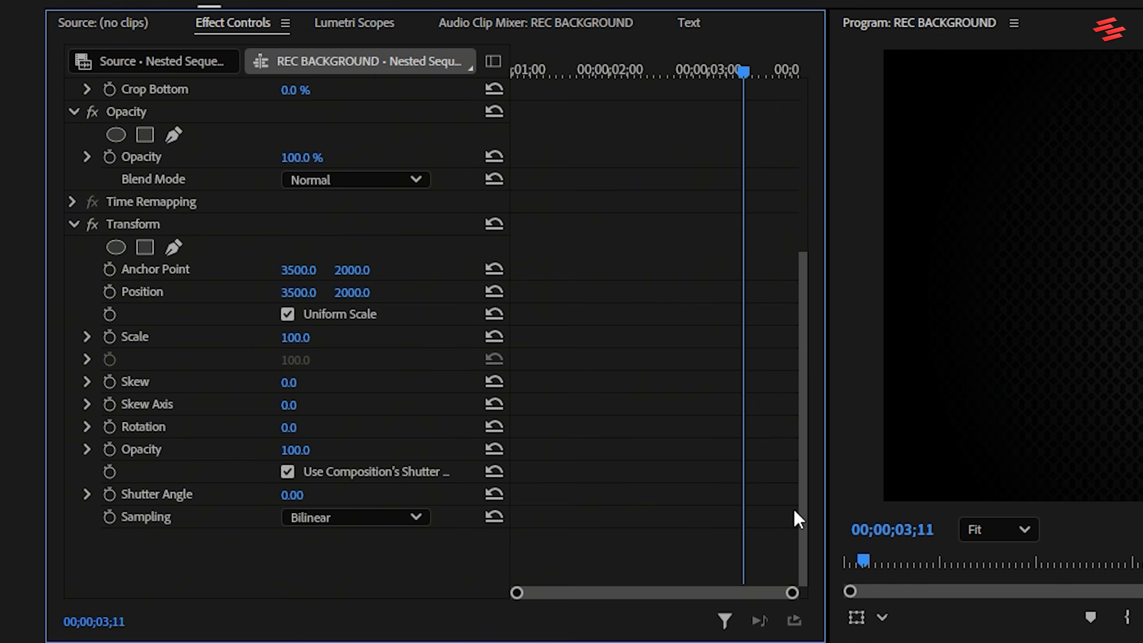
left_click(309, 495)
type("360")
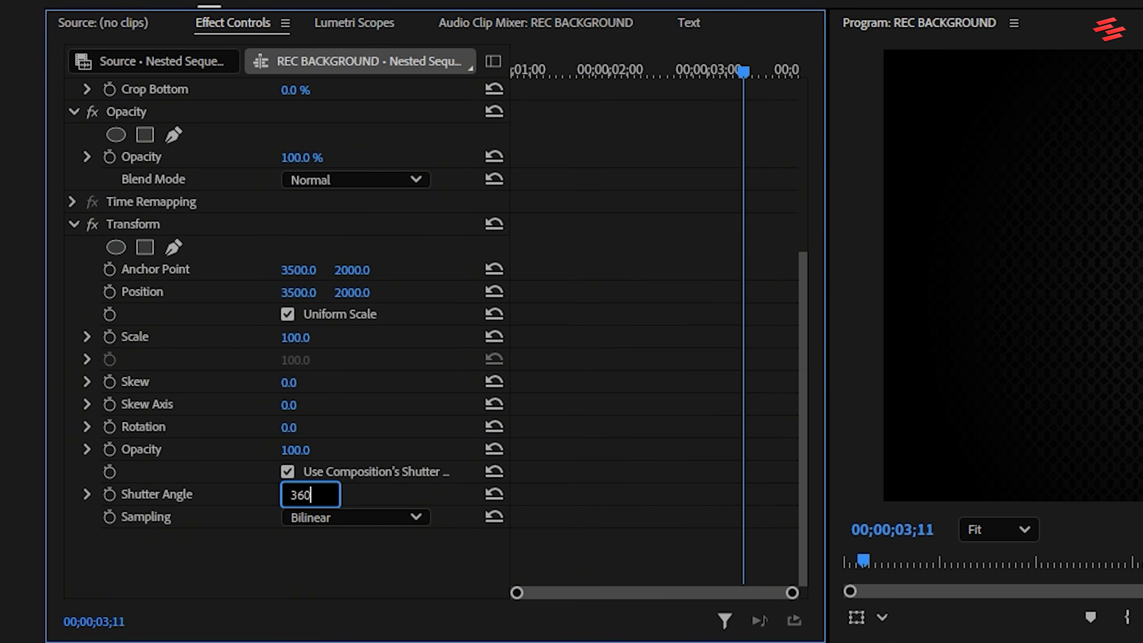
key("Return")
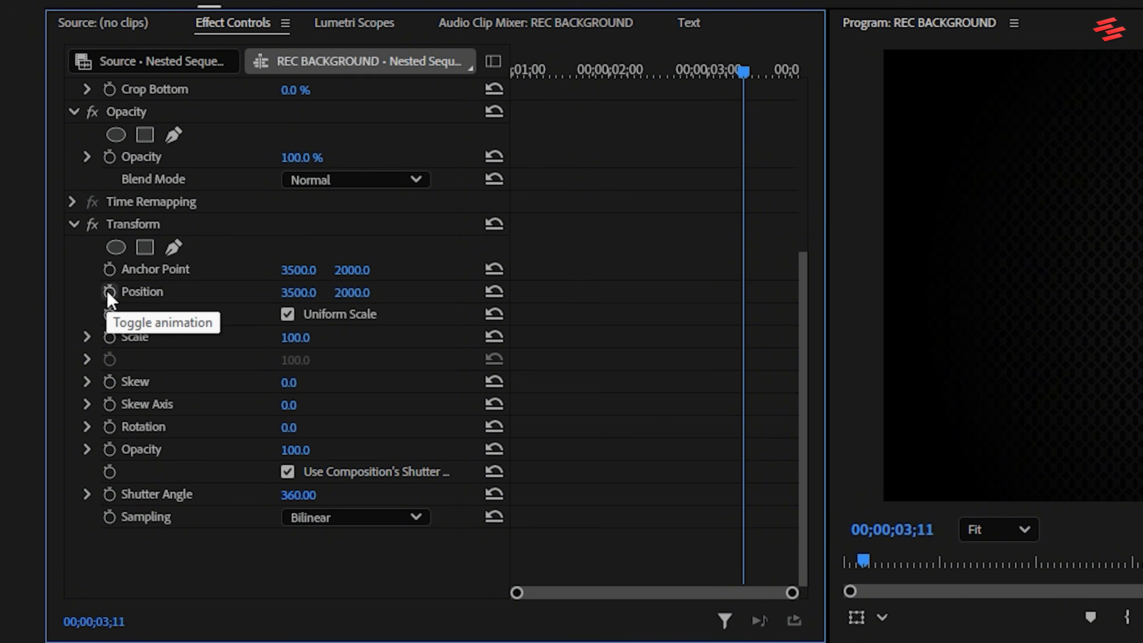
Keyframe the Transform Position at 00;00;03;05 and raise the text to 3500.0, 1836.0 at 00;00;03;24.
mouse_move(734, 68)
left_mouse_down()
mouse_move(696, 67)
mouse_move(728, 56)
left_mouse_up()
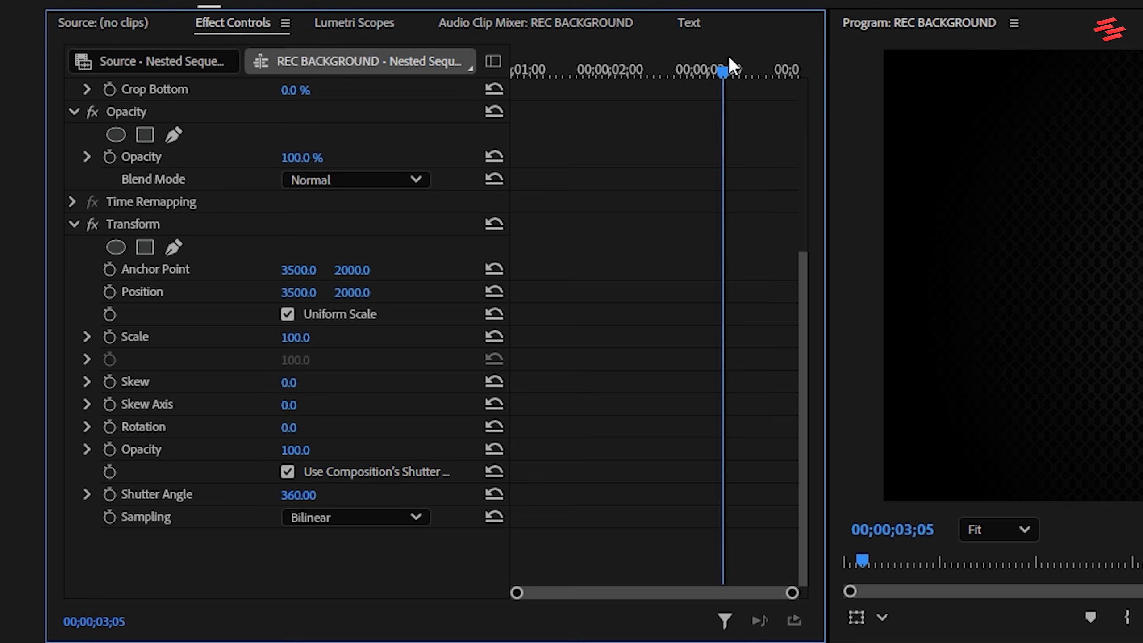
left_click(110, 292)
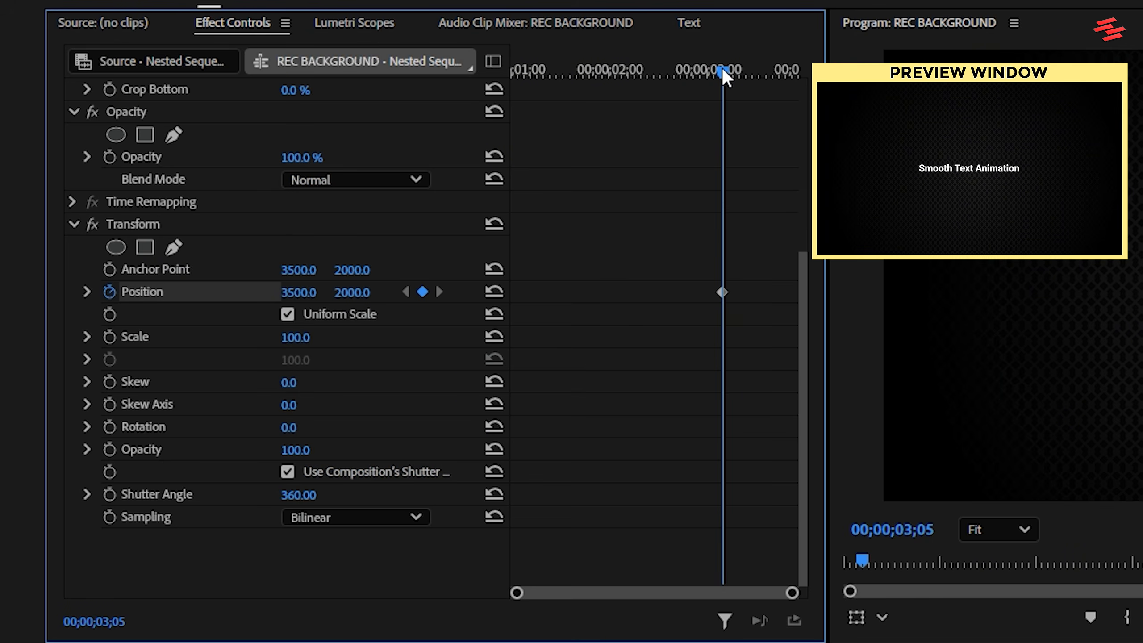
left_click_drag(721, 68, 786, 68)
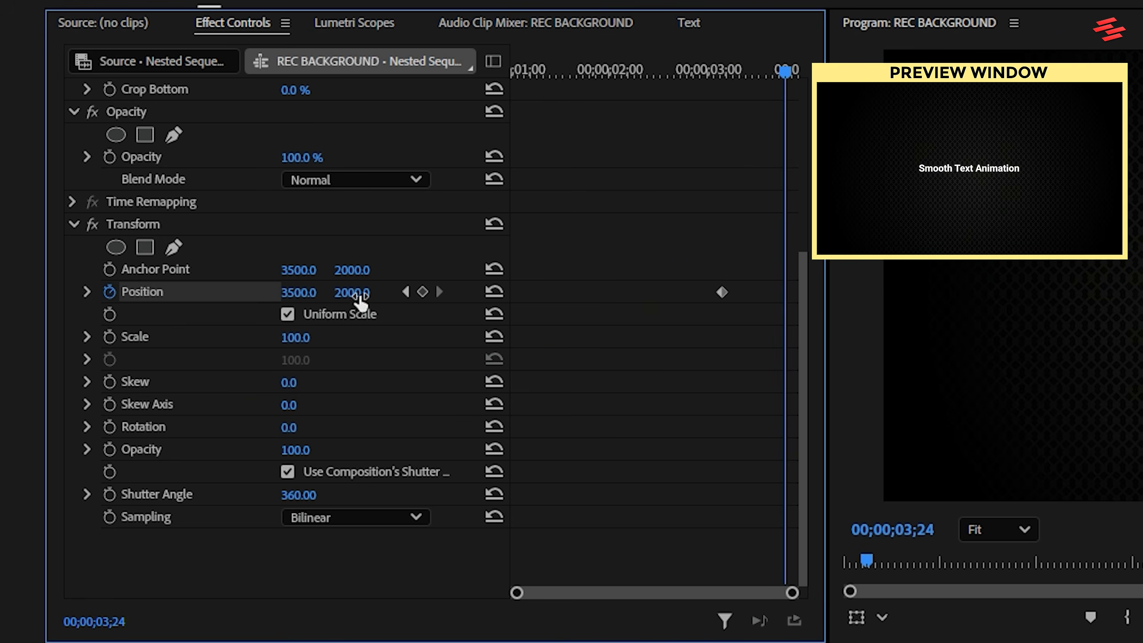
left_click_drag(358, 294, 319, 294)
left_click_drag(353, 294, 222, 293)
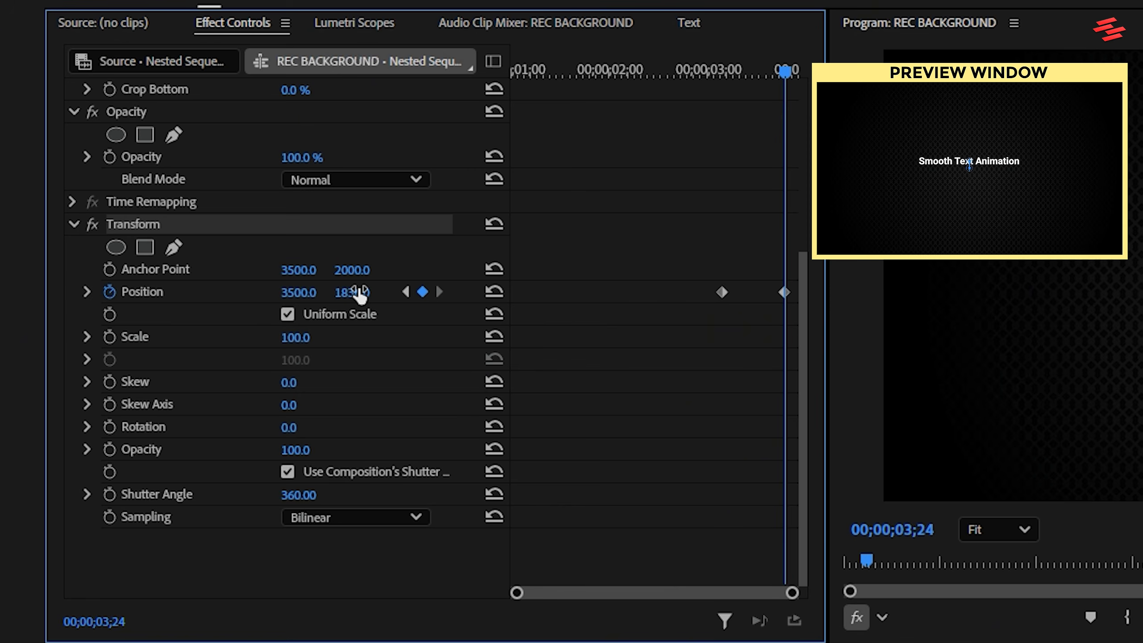
Ease both Transform Position keyframes in and out and shape their velocity curve into a steep central peak.
left_click_drag(676, 253, 782, 297)
right_click(784, 293)
mouse_move(895, 488)
left_click(1075, 601)
right_click(783, 292)
left_click(1093, 603)
left_click(88, 292)
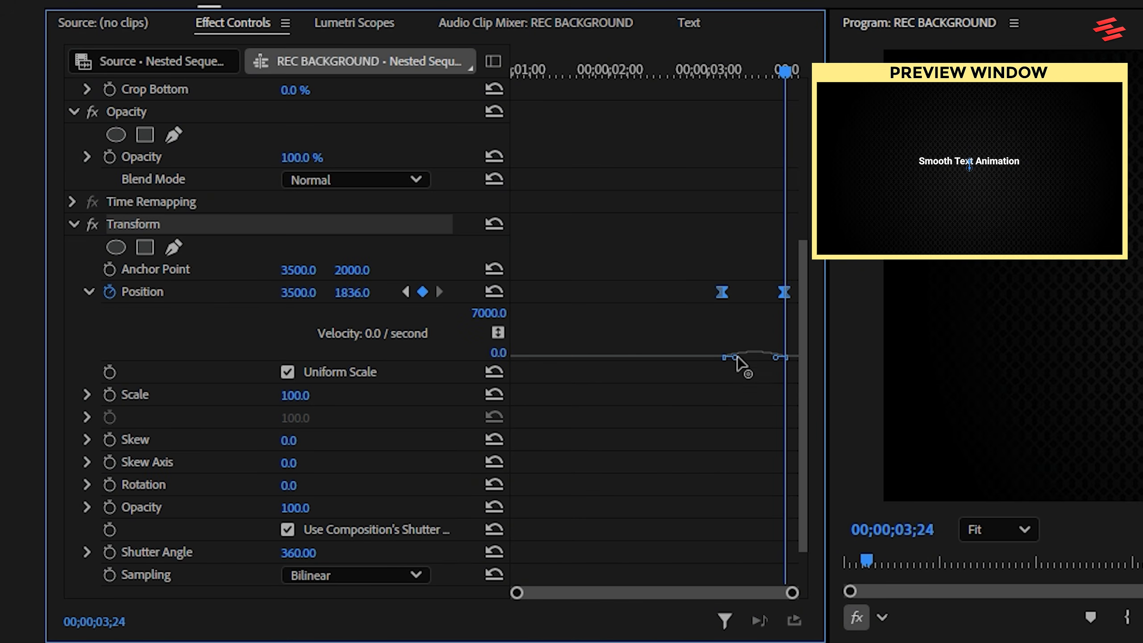
mouse_move(736, 358)
left_mouse_down()
mouse_move(775, 359)
mouse_move(742, 363)
left_mouse_up()
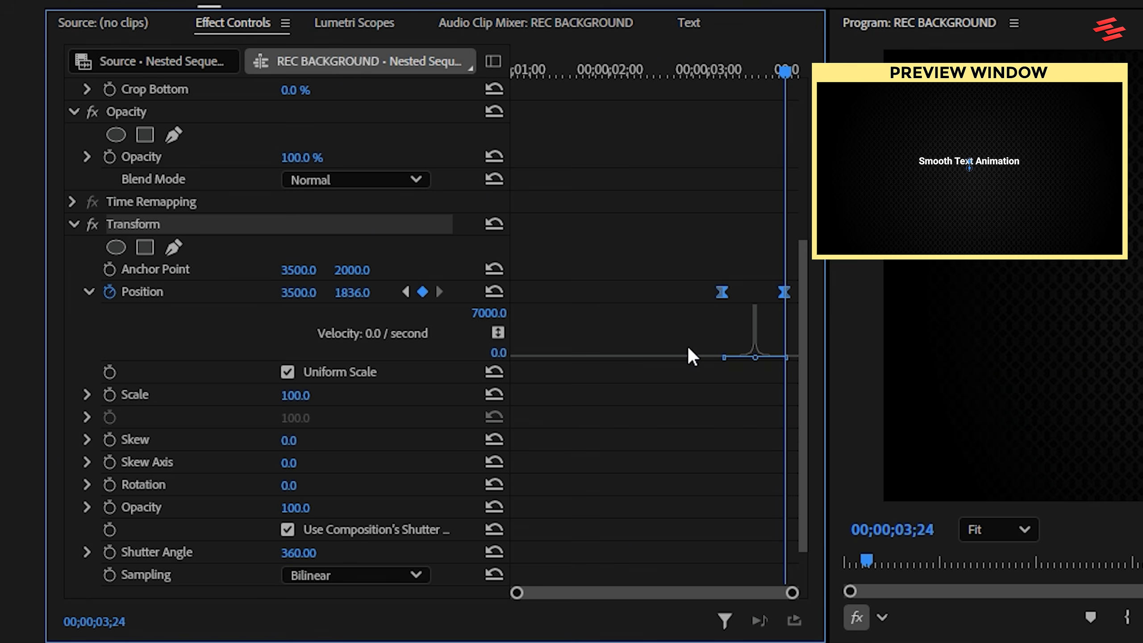
Keyframe the Transform Opacity at 100 at 00;00;03;05 and at 0 at 00;00;03;24.
left_click(405, 292)
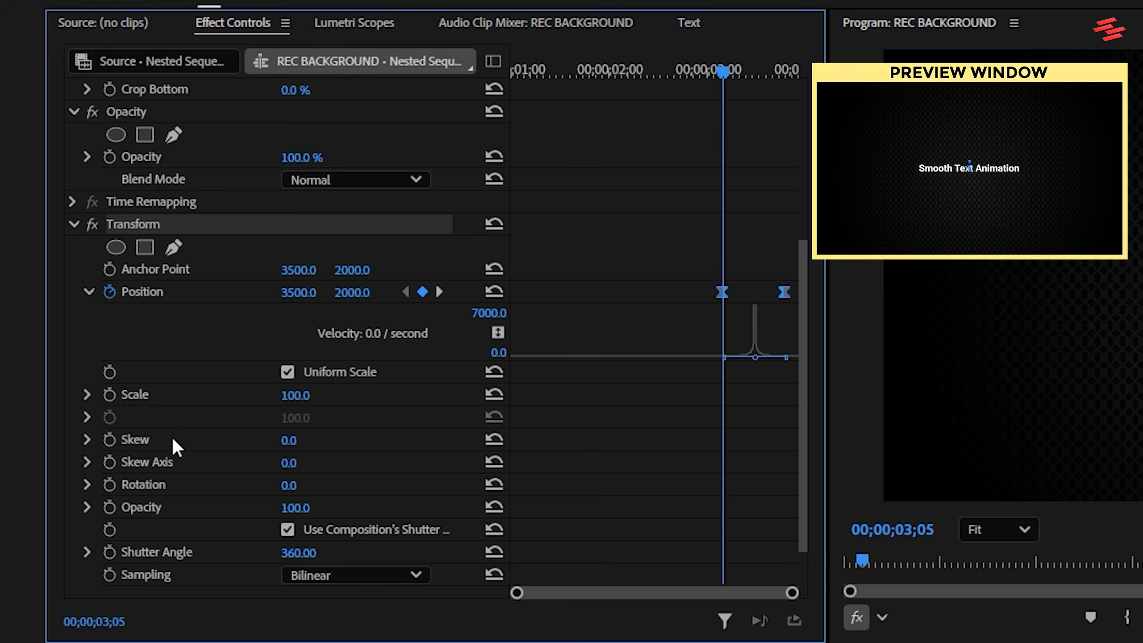
left_click(110, 506)
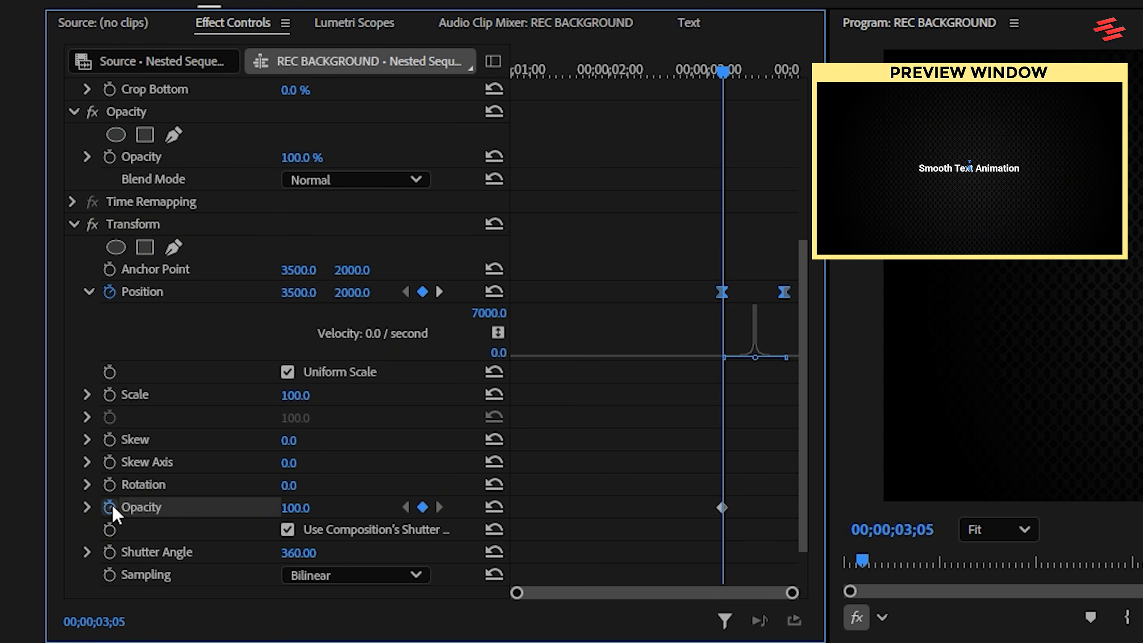
left_click(439, 291)
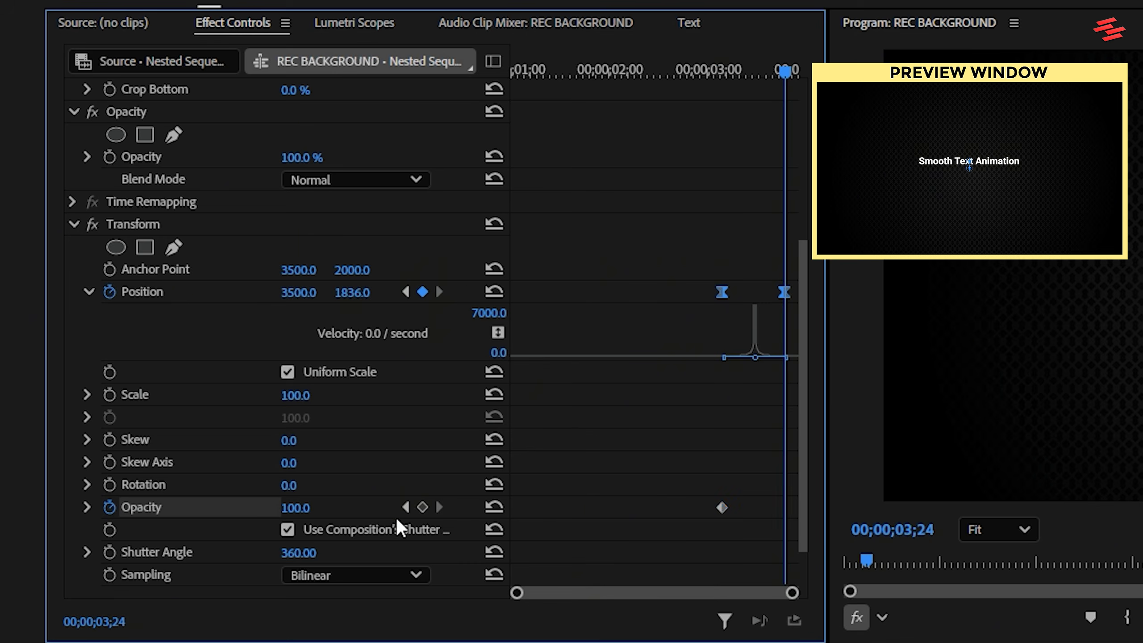
left_click_drag(305, 510, 311, 511)
left_click(301, 507)
type("0")
key("Return")
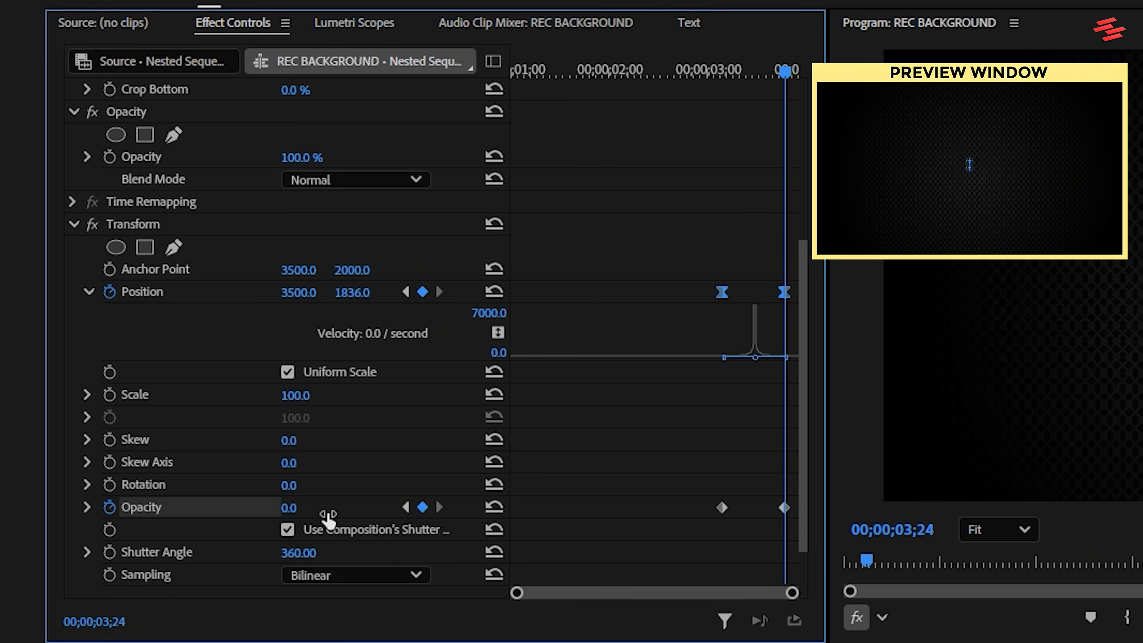
Ease both Transform Opacity keyframes in and out, reshape their curve into a steep early fade, and play back the result.
left_click_drag(793, 524, 794, 524)
right_click(785, 511)
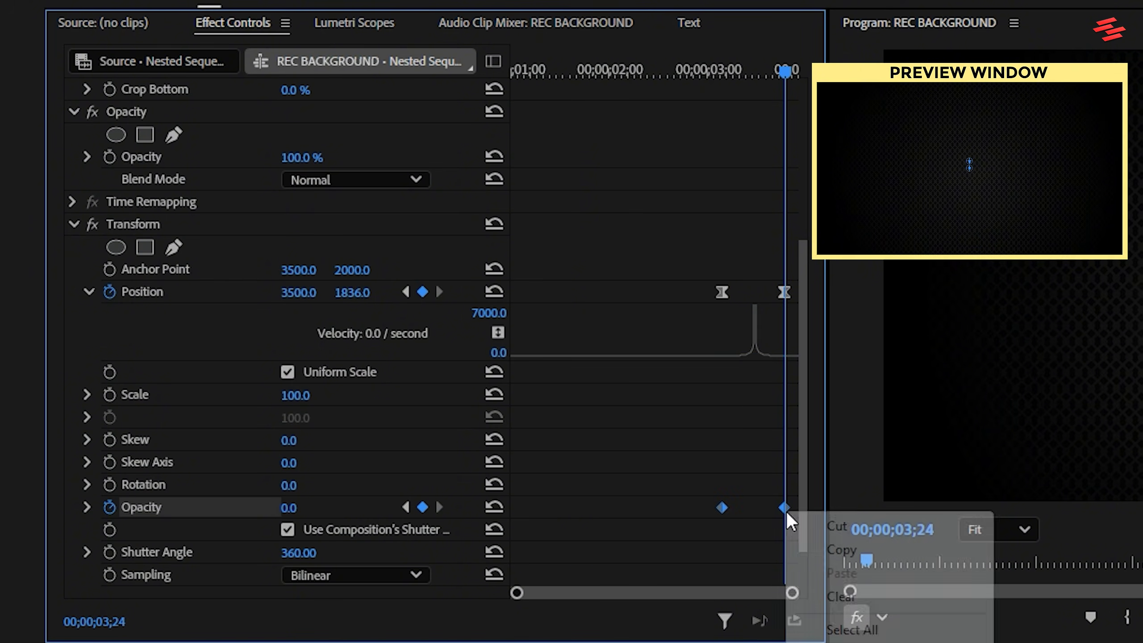
left_click(855, 555)
right_click(784, 508)
left_click(884, 577)
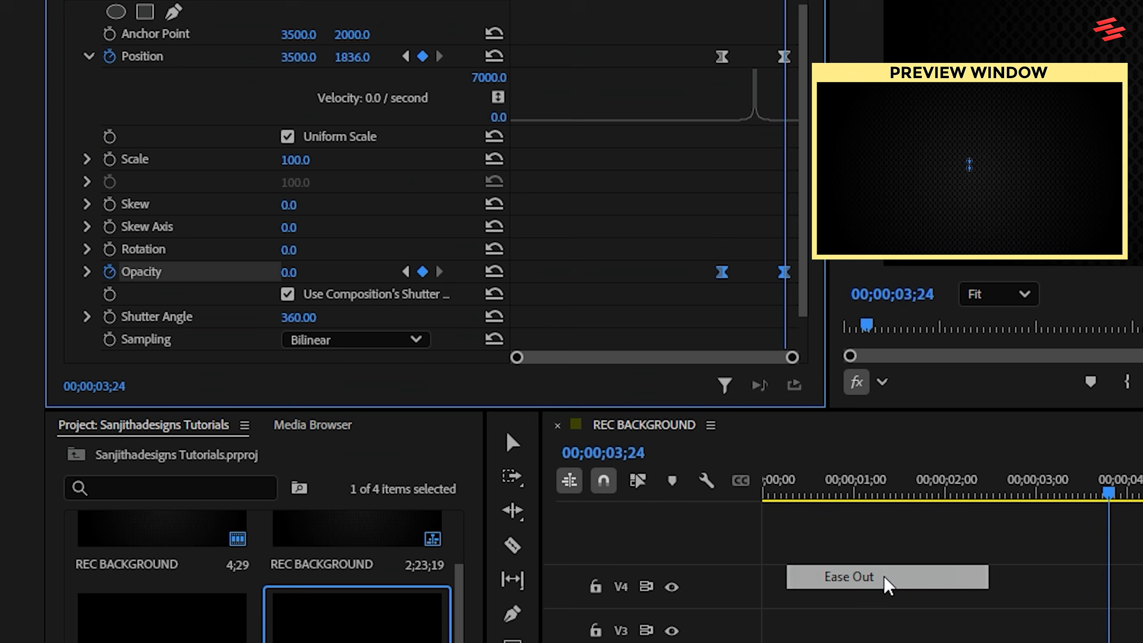
left_click_drag(806, 293, 811, 319)
left_click(88, 227)
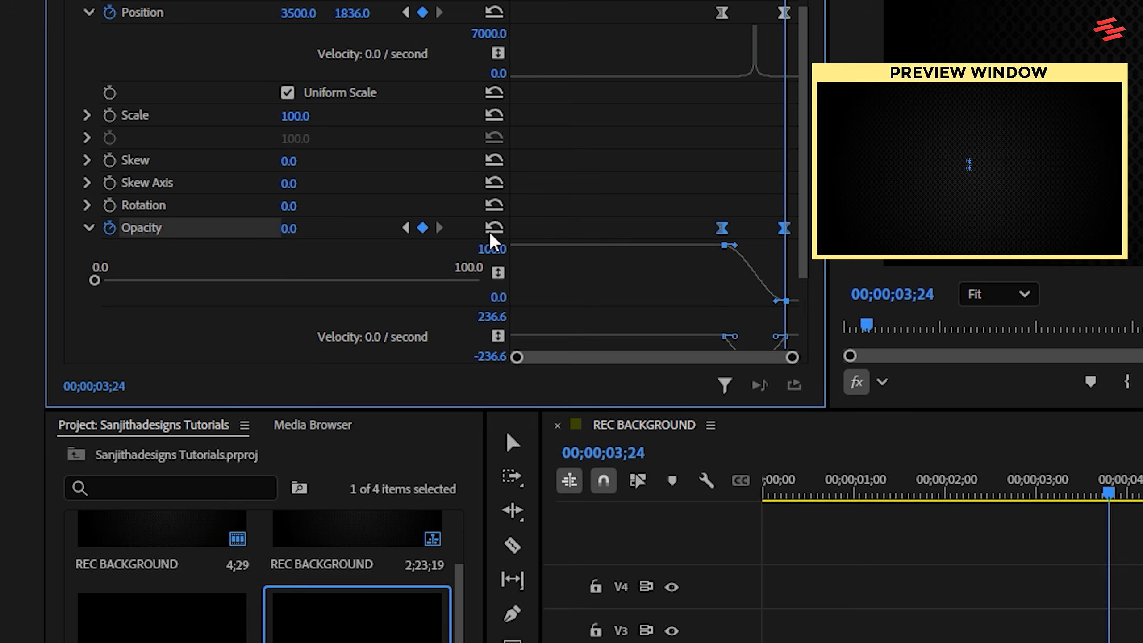
scroll(806, 270, "down", 3)
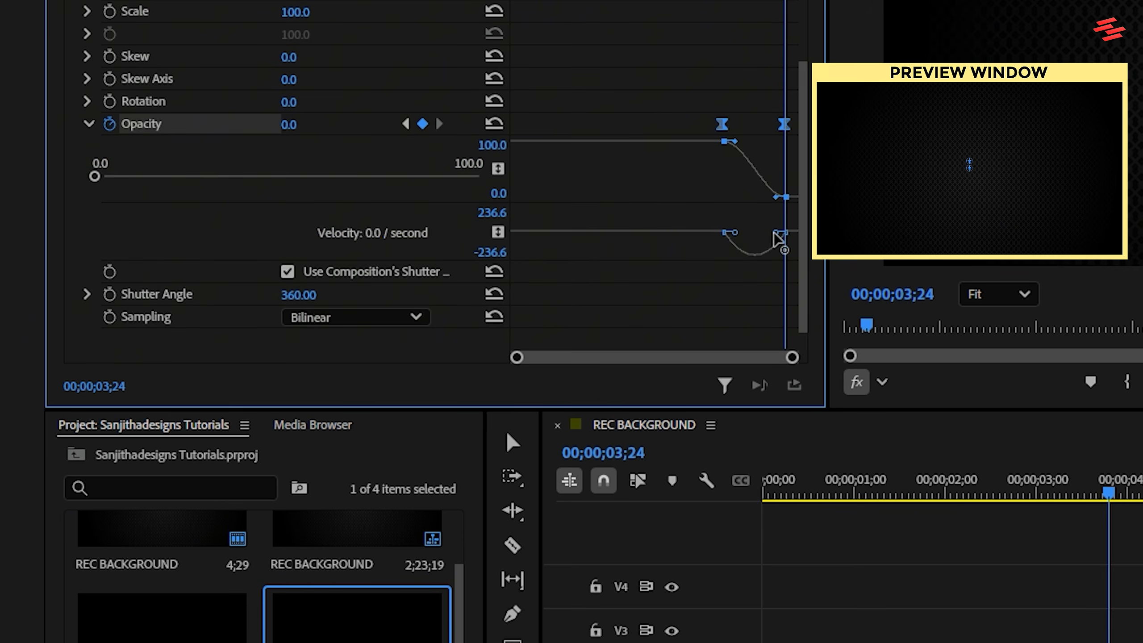
left_click_drag(750, 232, 744, 232)
left_click_drag(1003, 493, 895, 494)
key("space")
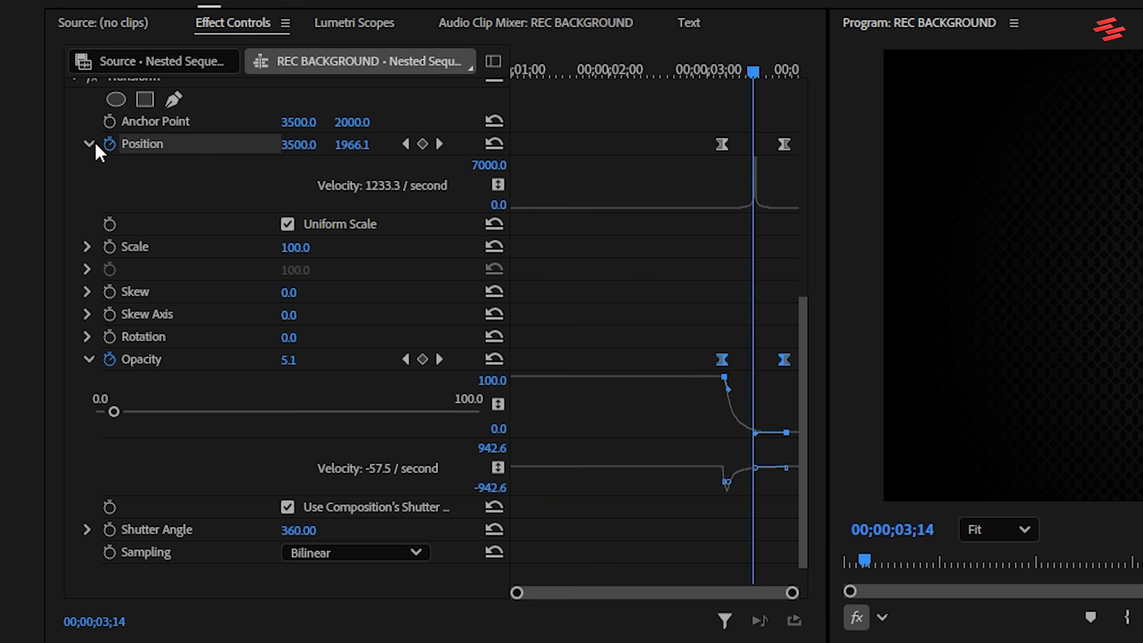
Copy the keyframed Transform effect from Nested Sequence 03 onto Nested Sequence 04.
left_click(92, 144)
left_click(75, 101)
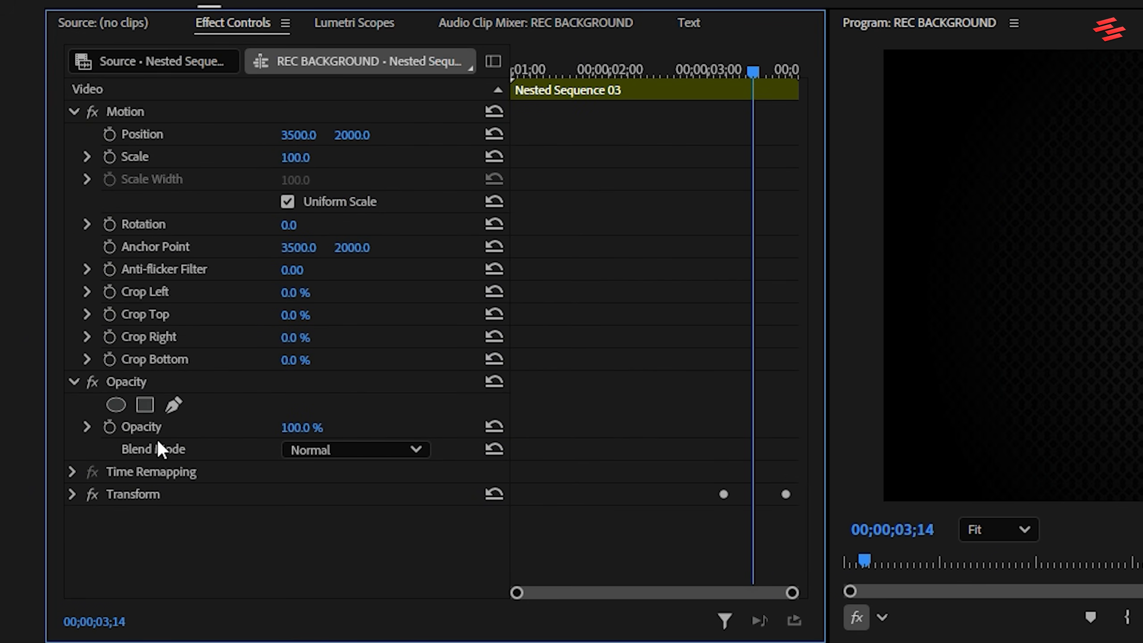
left_click(159, 494)
right_click(158, 493)
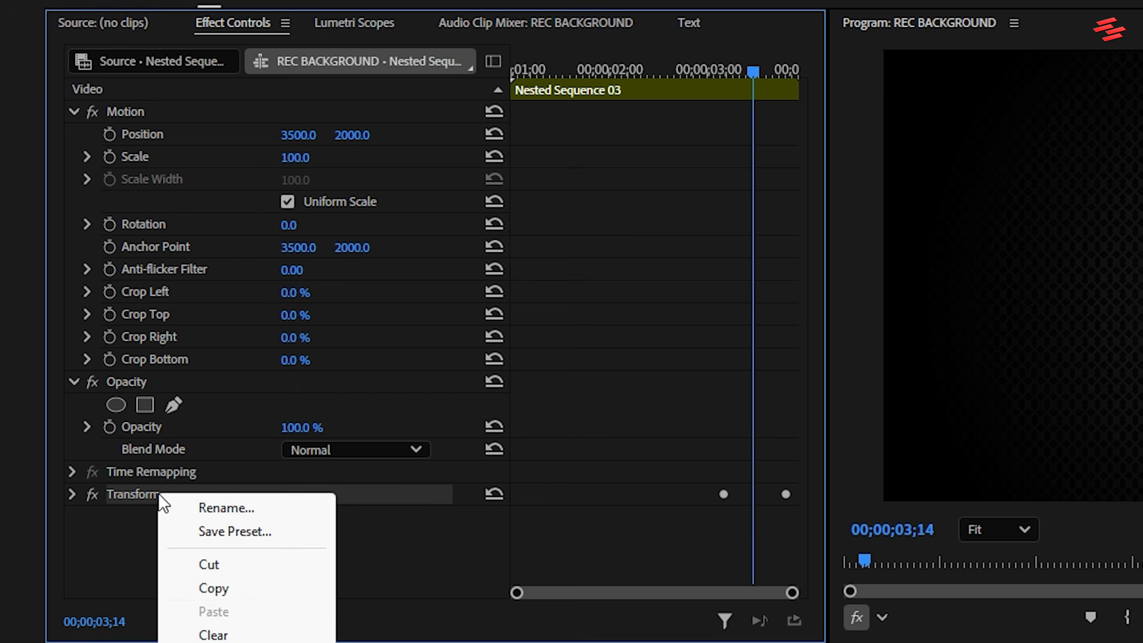
left_click(221, 589)
left_click(741, 430)
key("ctrl+v")
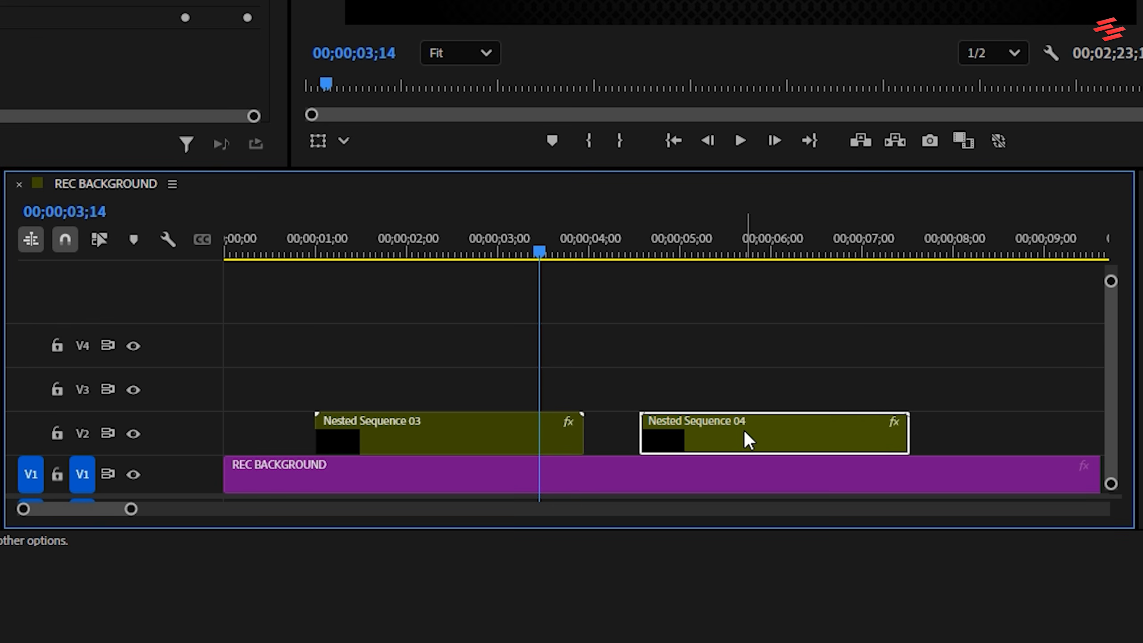
Move Nested Sequence 04 to V3 so it starts at 00;00;03;14, overlapping Nested Sequence 03, and play back the transition.
left_click_drag(744, 431, 513, 275)
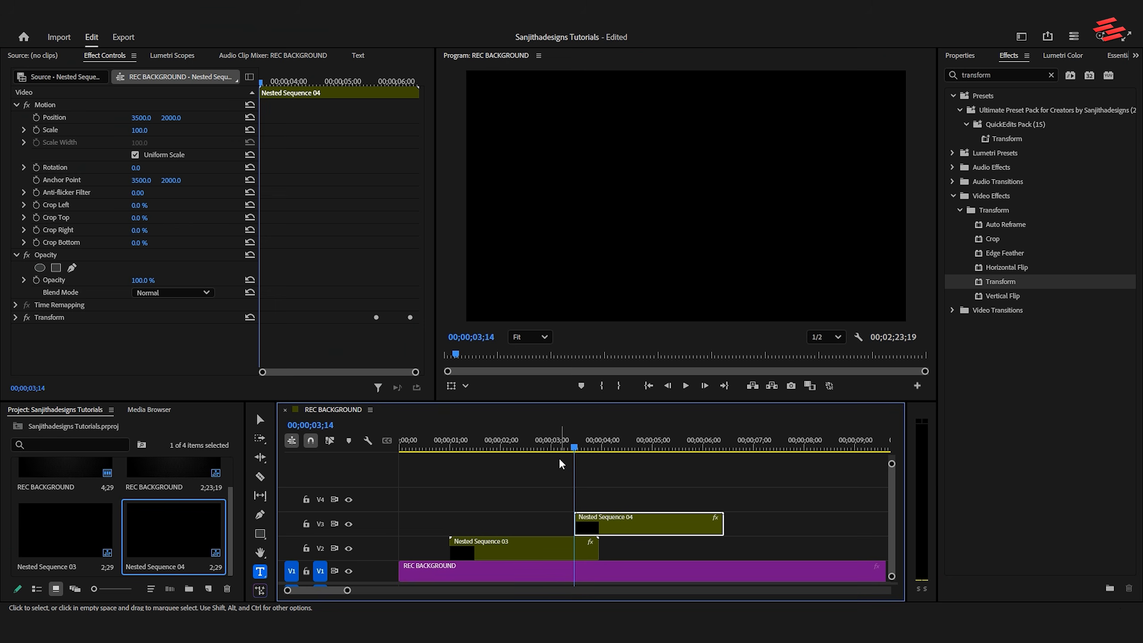
left_click(439, 443)
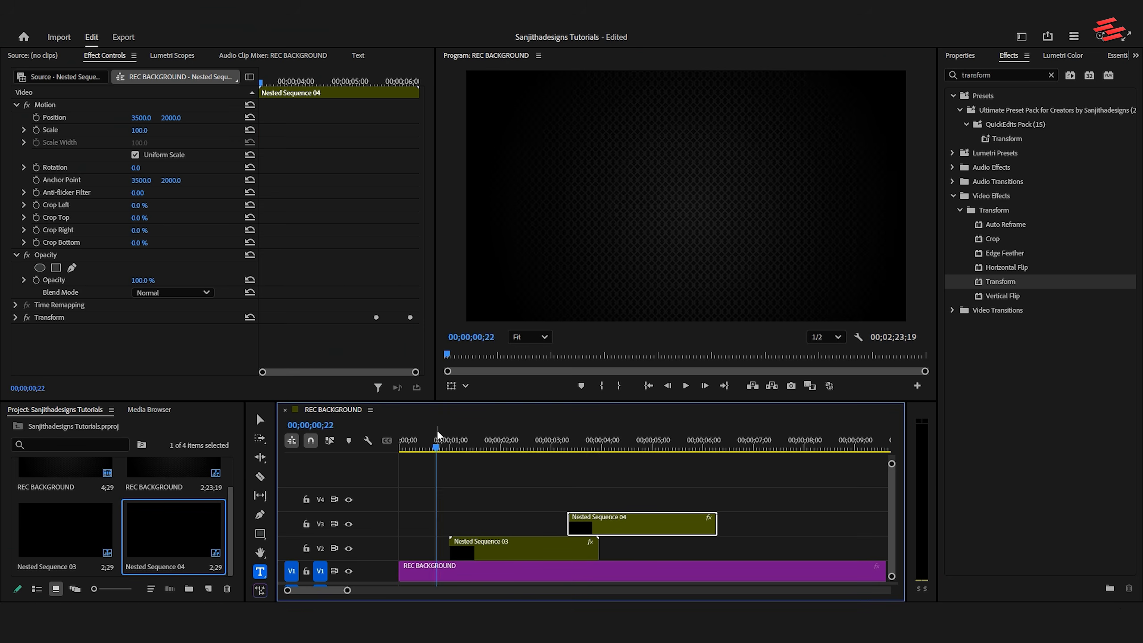
key("space")
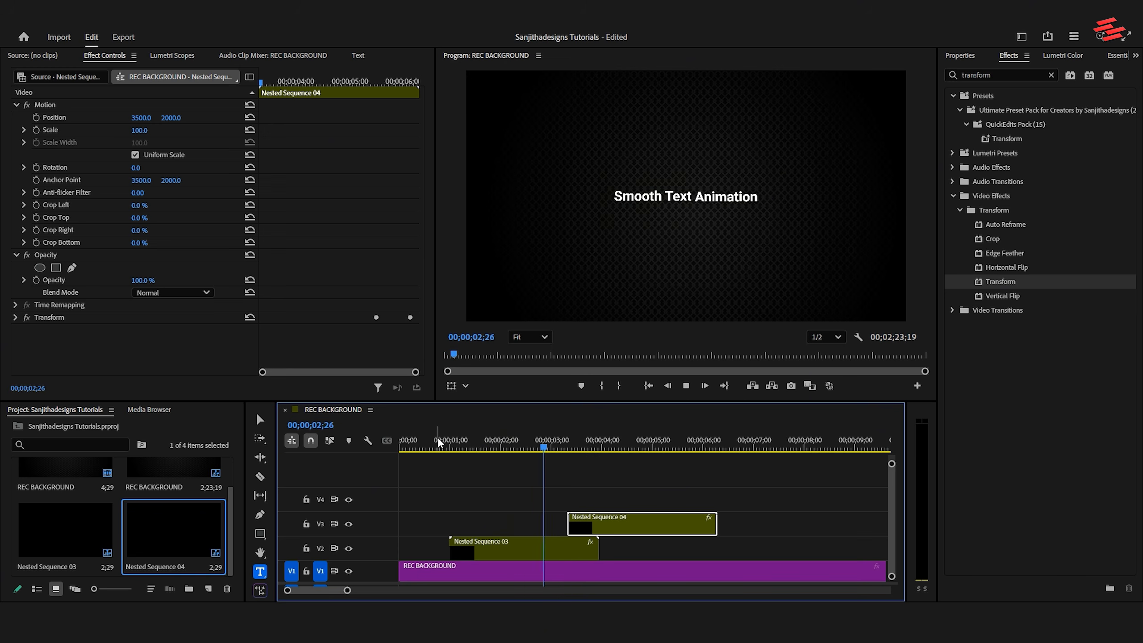